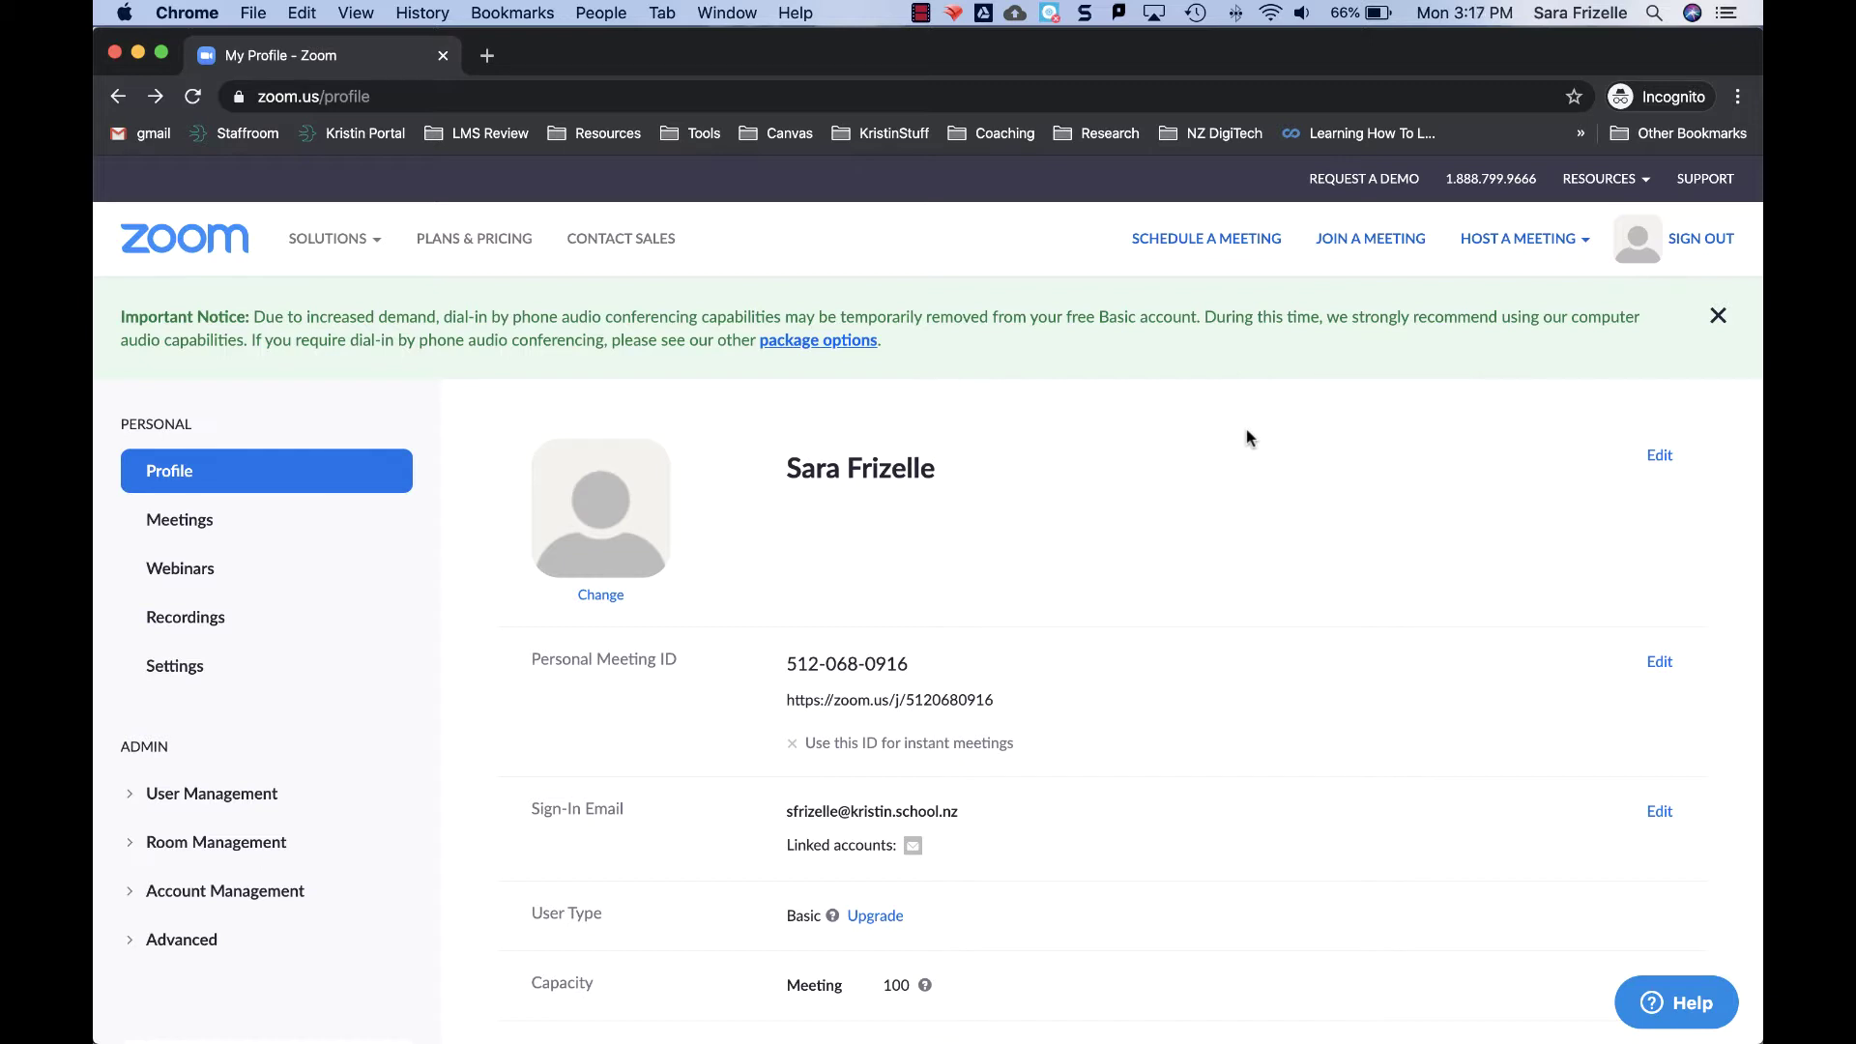
- Start a new meeting and enter the topic 'Year 9 Humanities'
click(1220, 241)
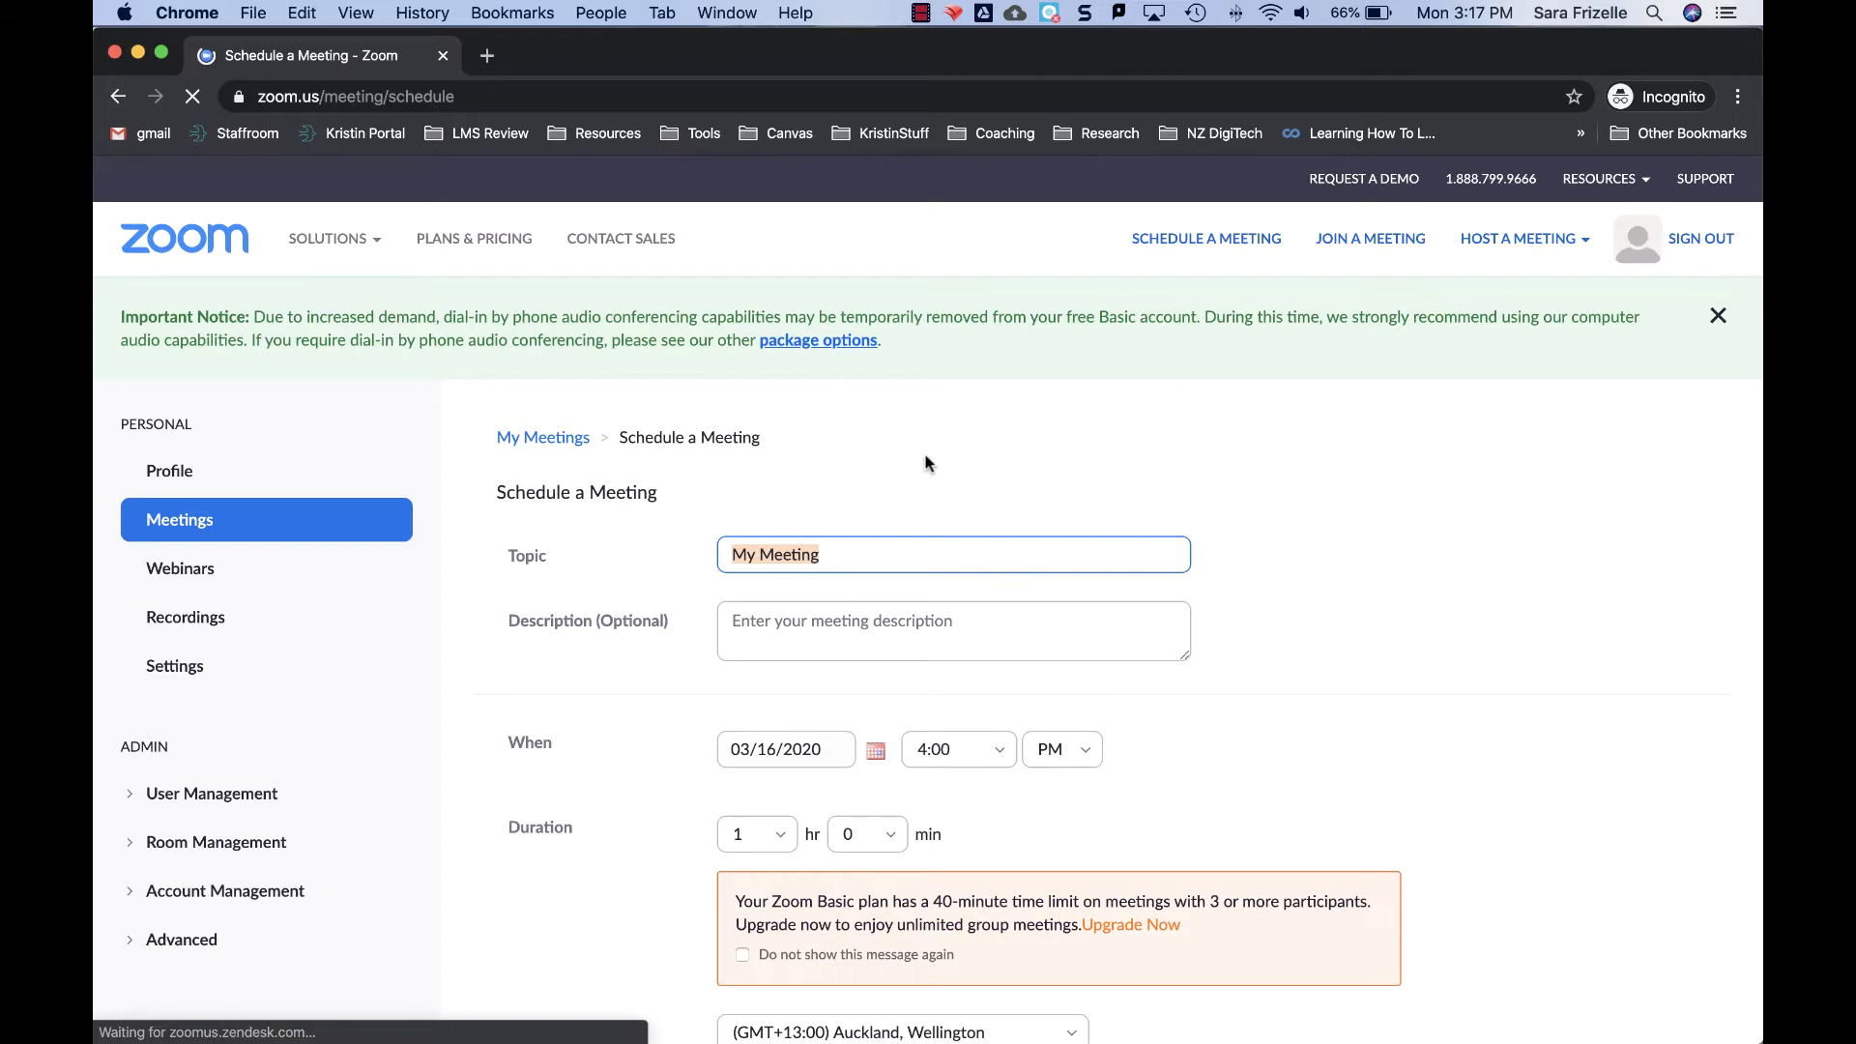
text(yes)
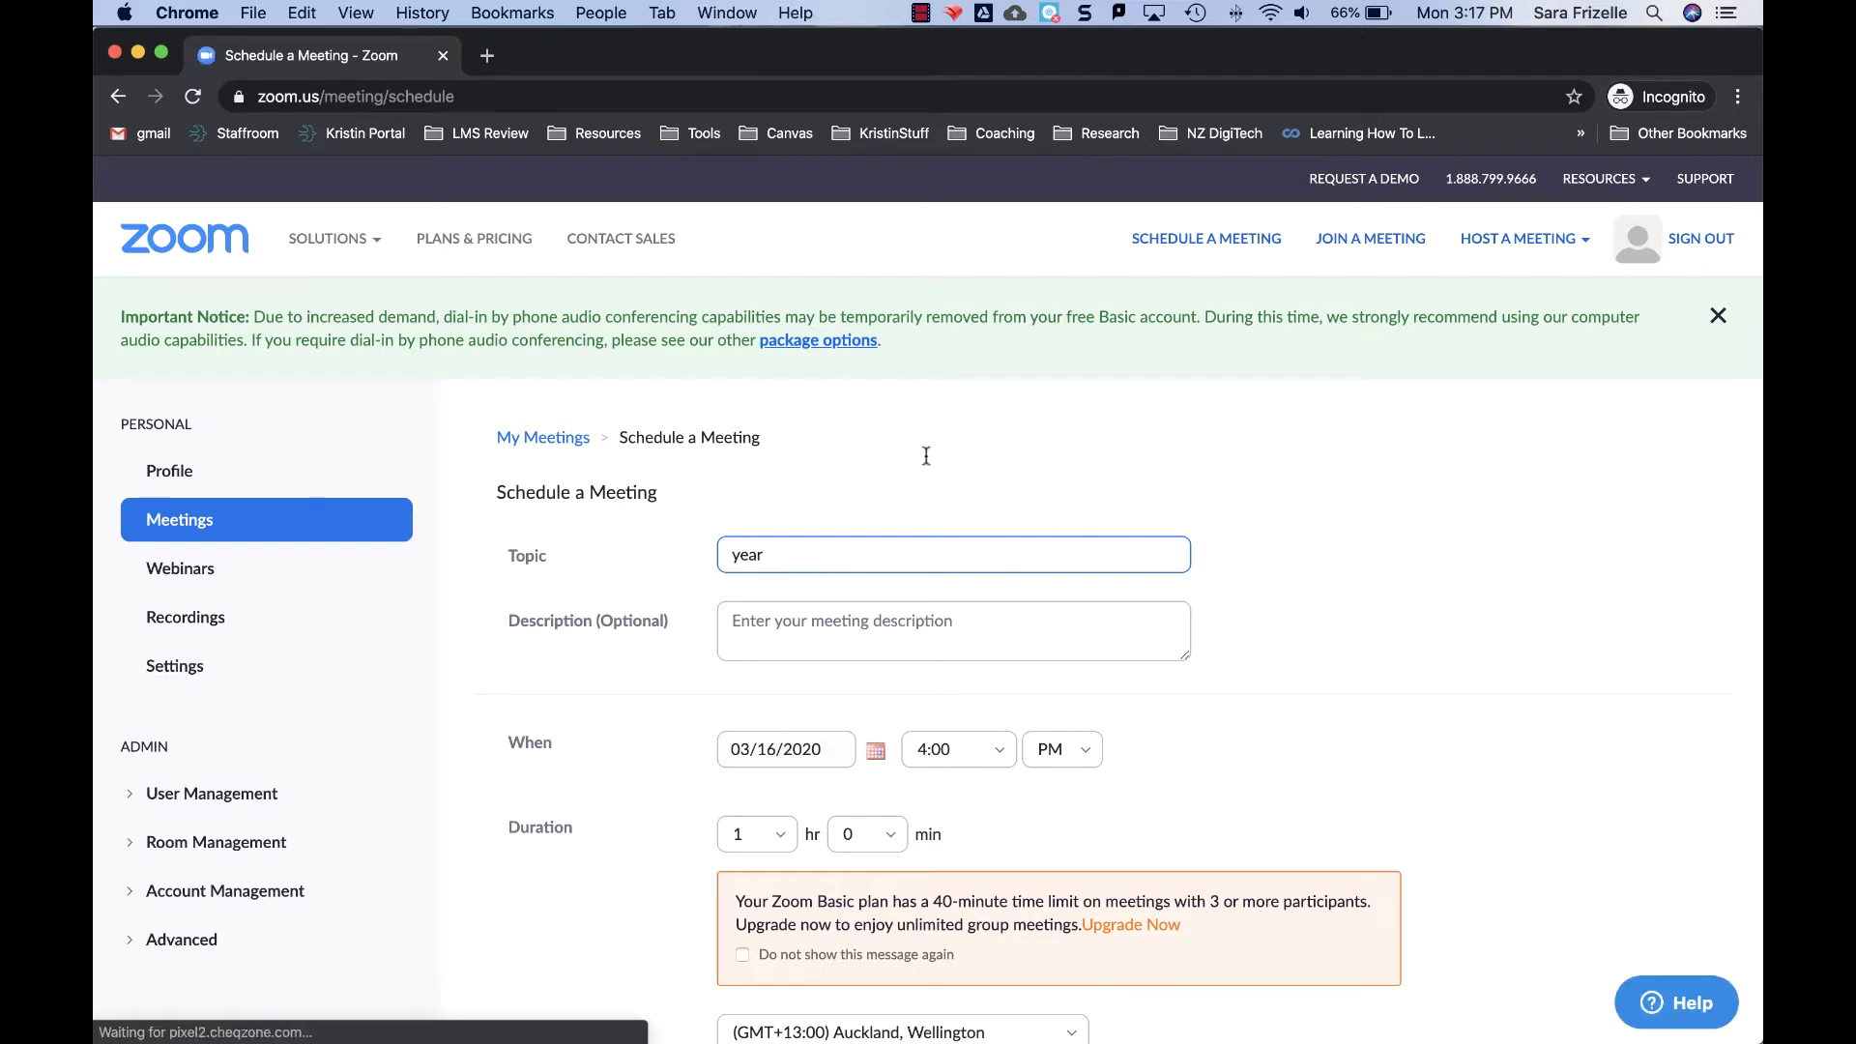
key(BackSpace)
key(BackSpace)
text(e)
key(BackSpace)
key(BackSpace)
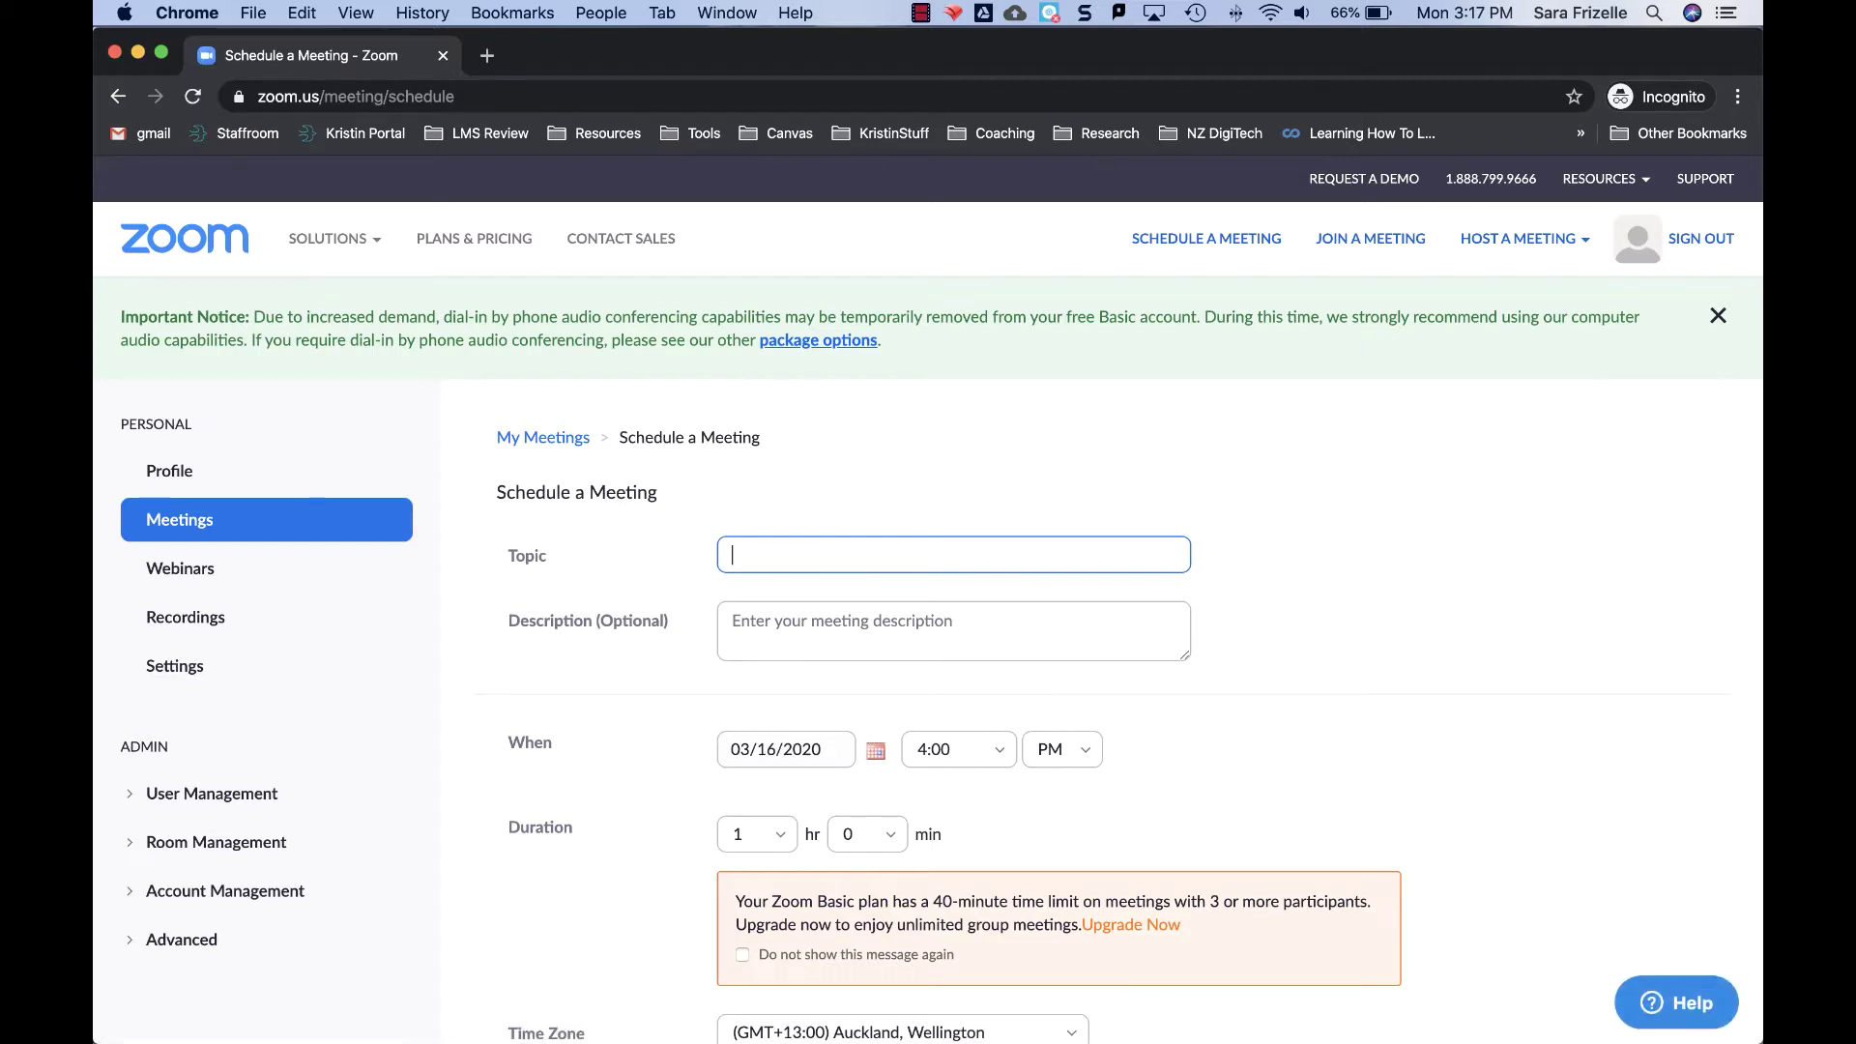
text(Year 9 Humanities)
click(851, 623)
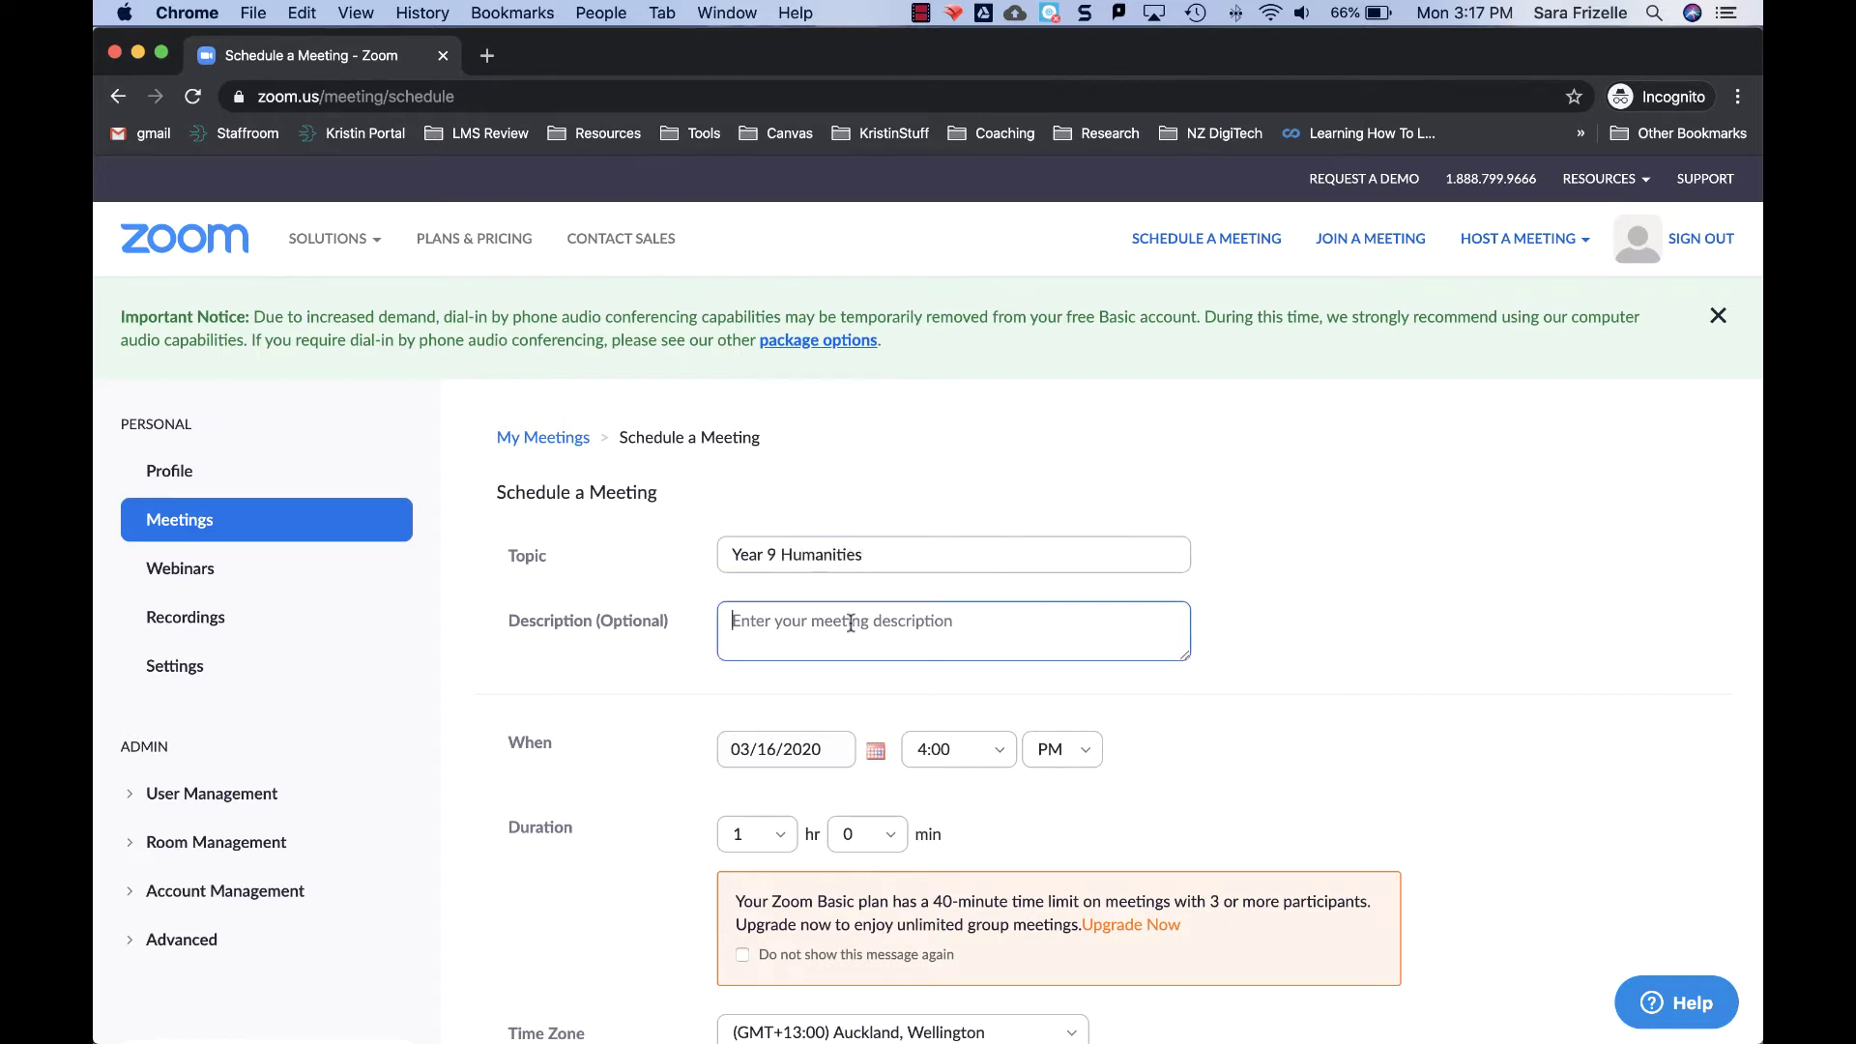
- Schedule the meeting for 03/17/2020 at 1:00 PM
click(820, 754)
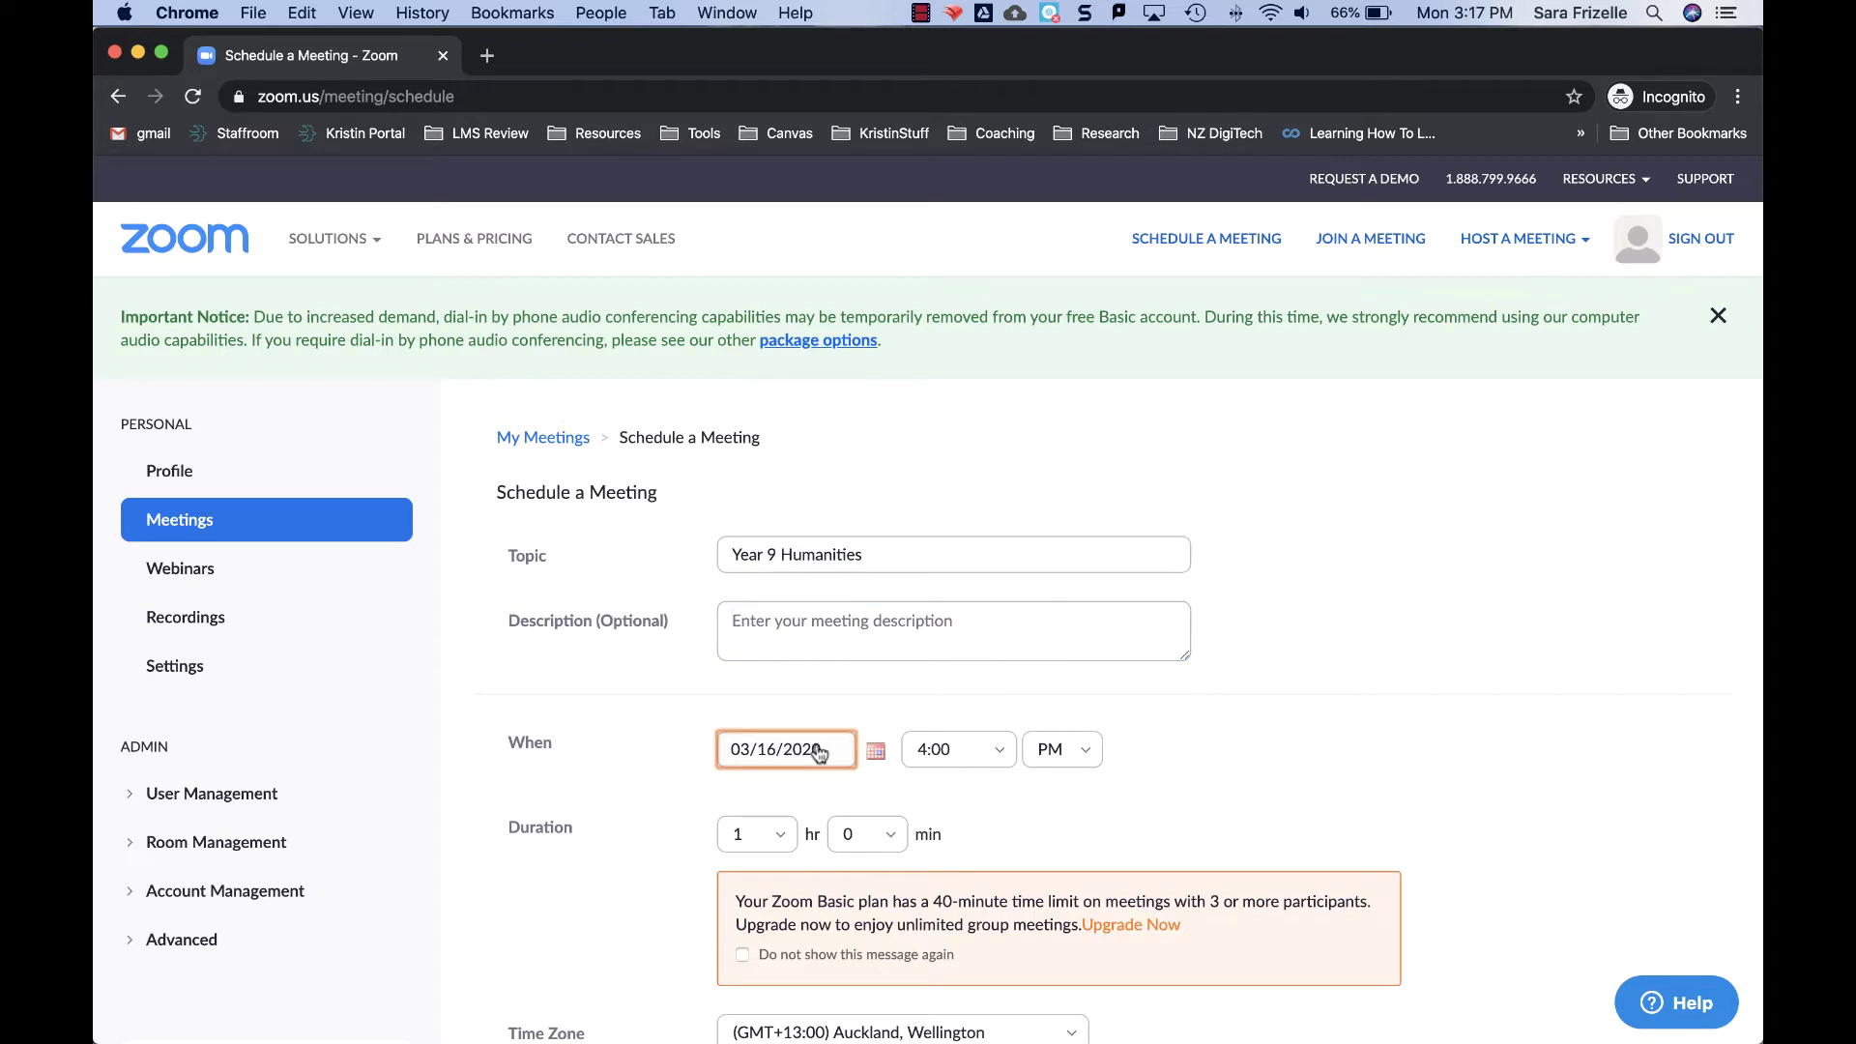
click(876, 751)
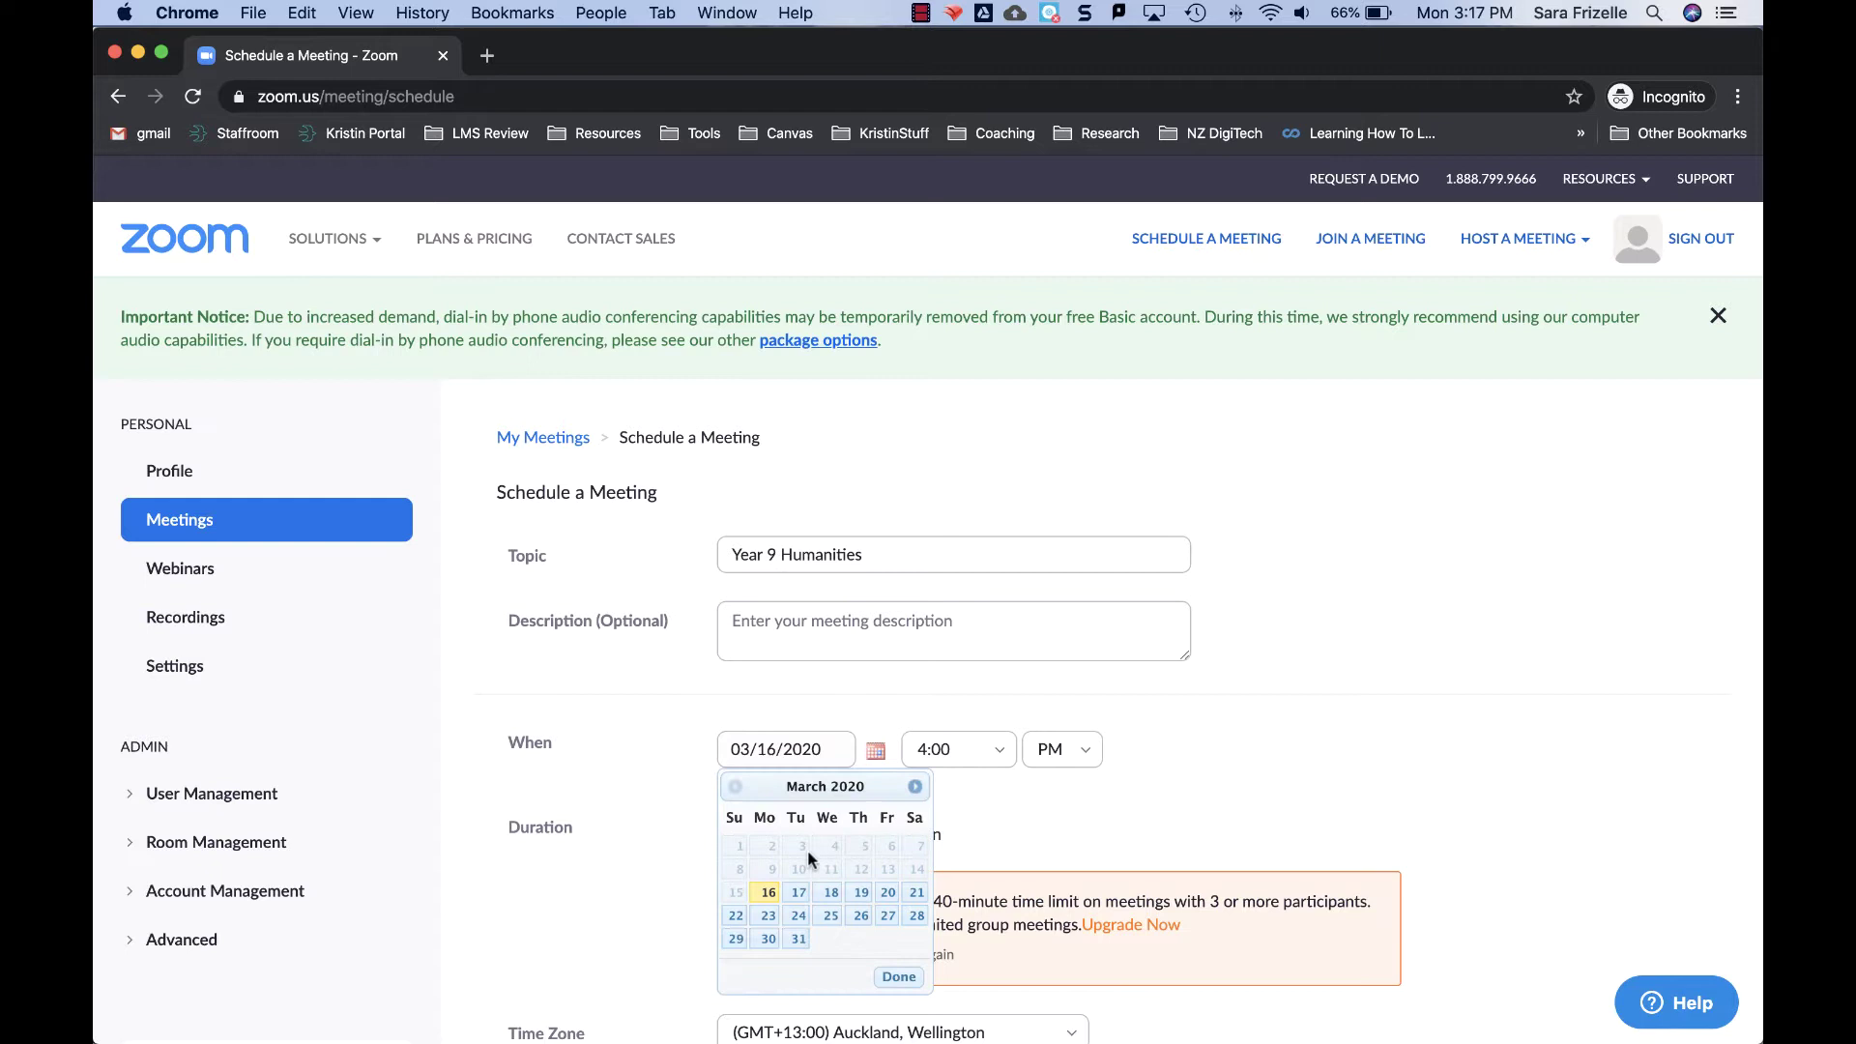
click(798, 892)
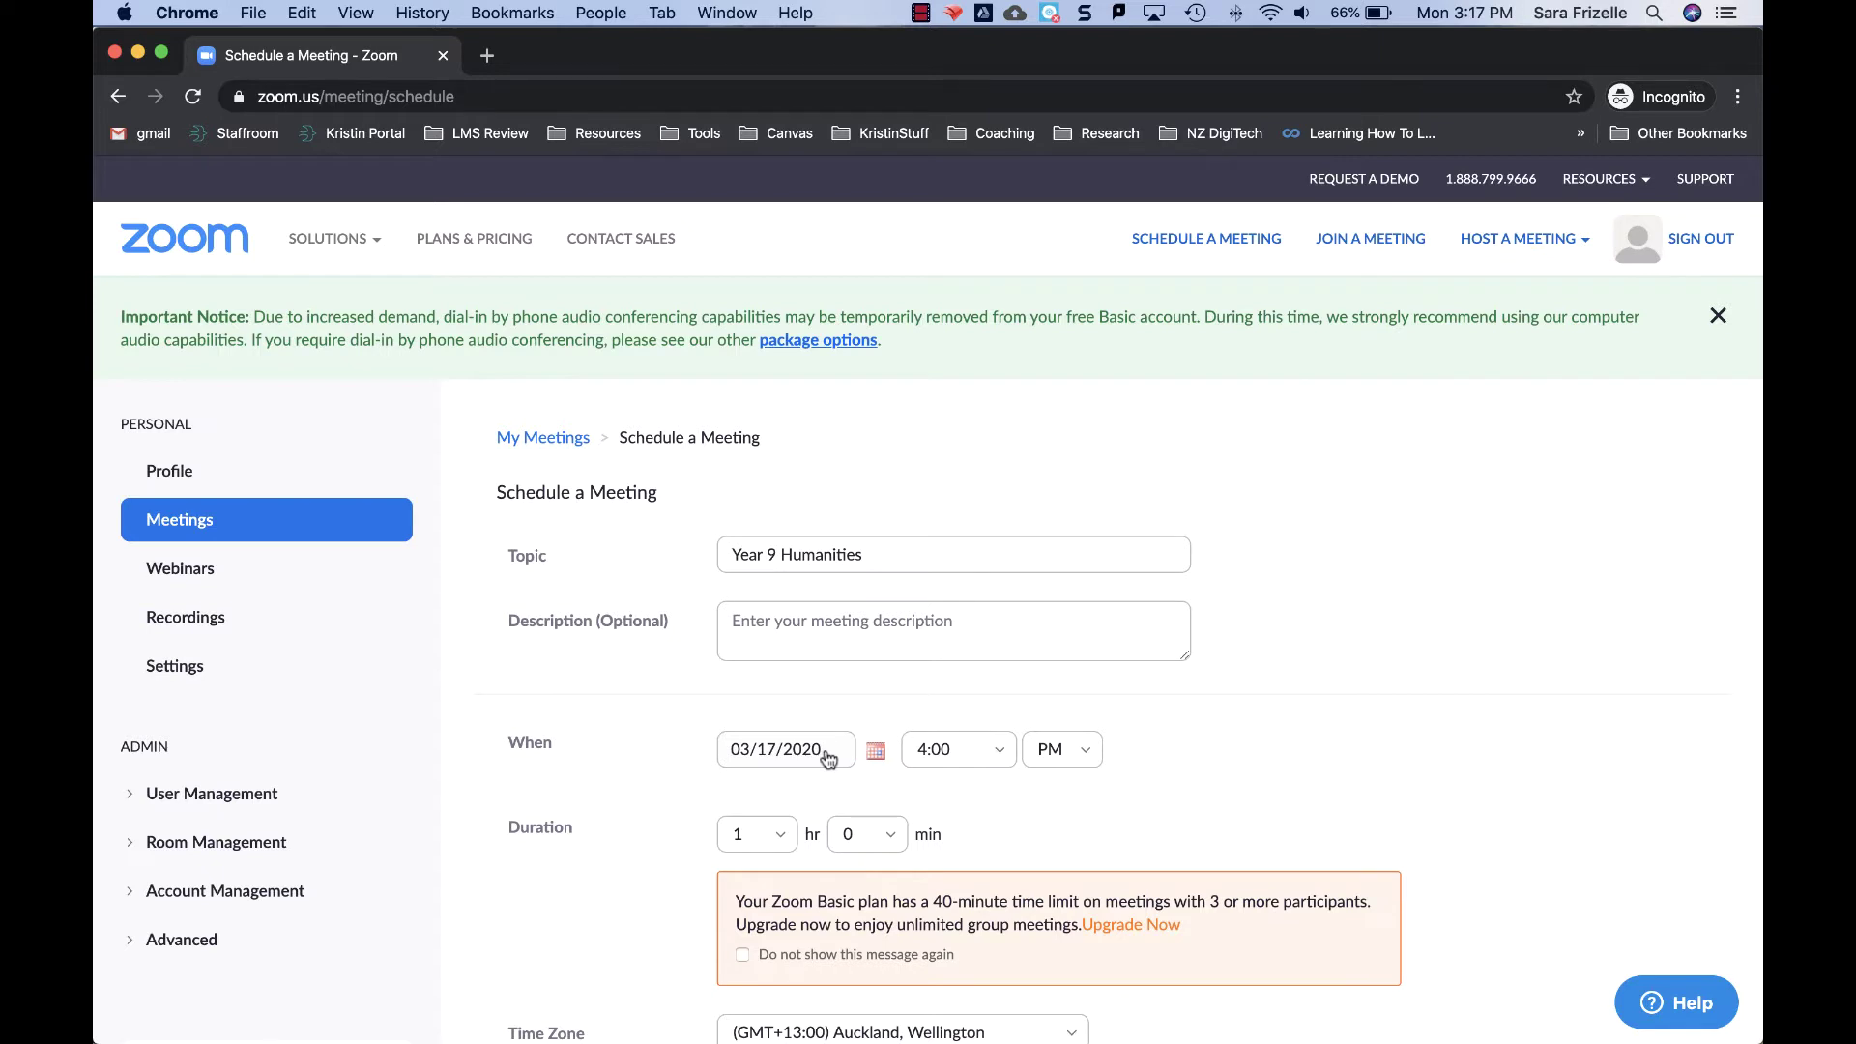
click(969, 750)
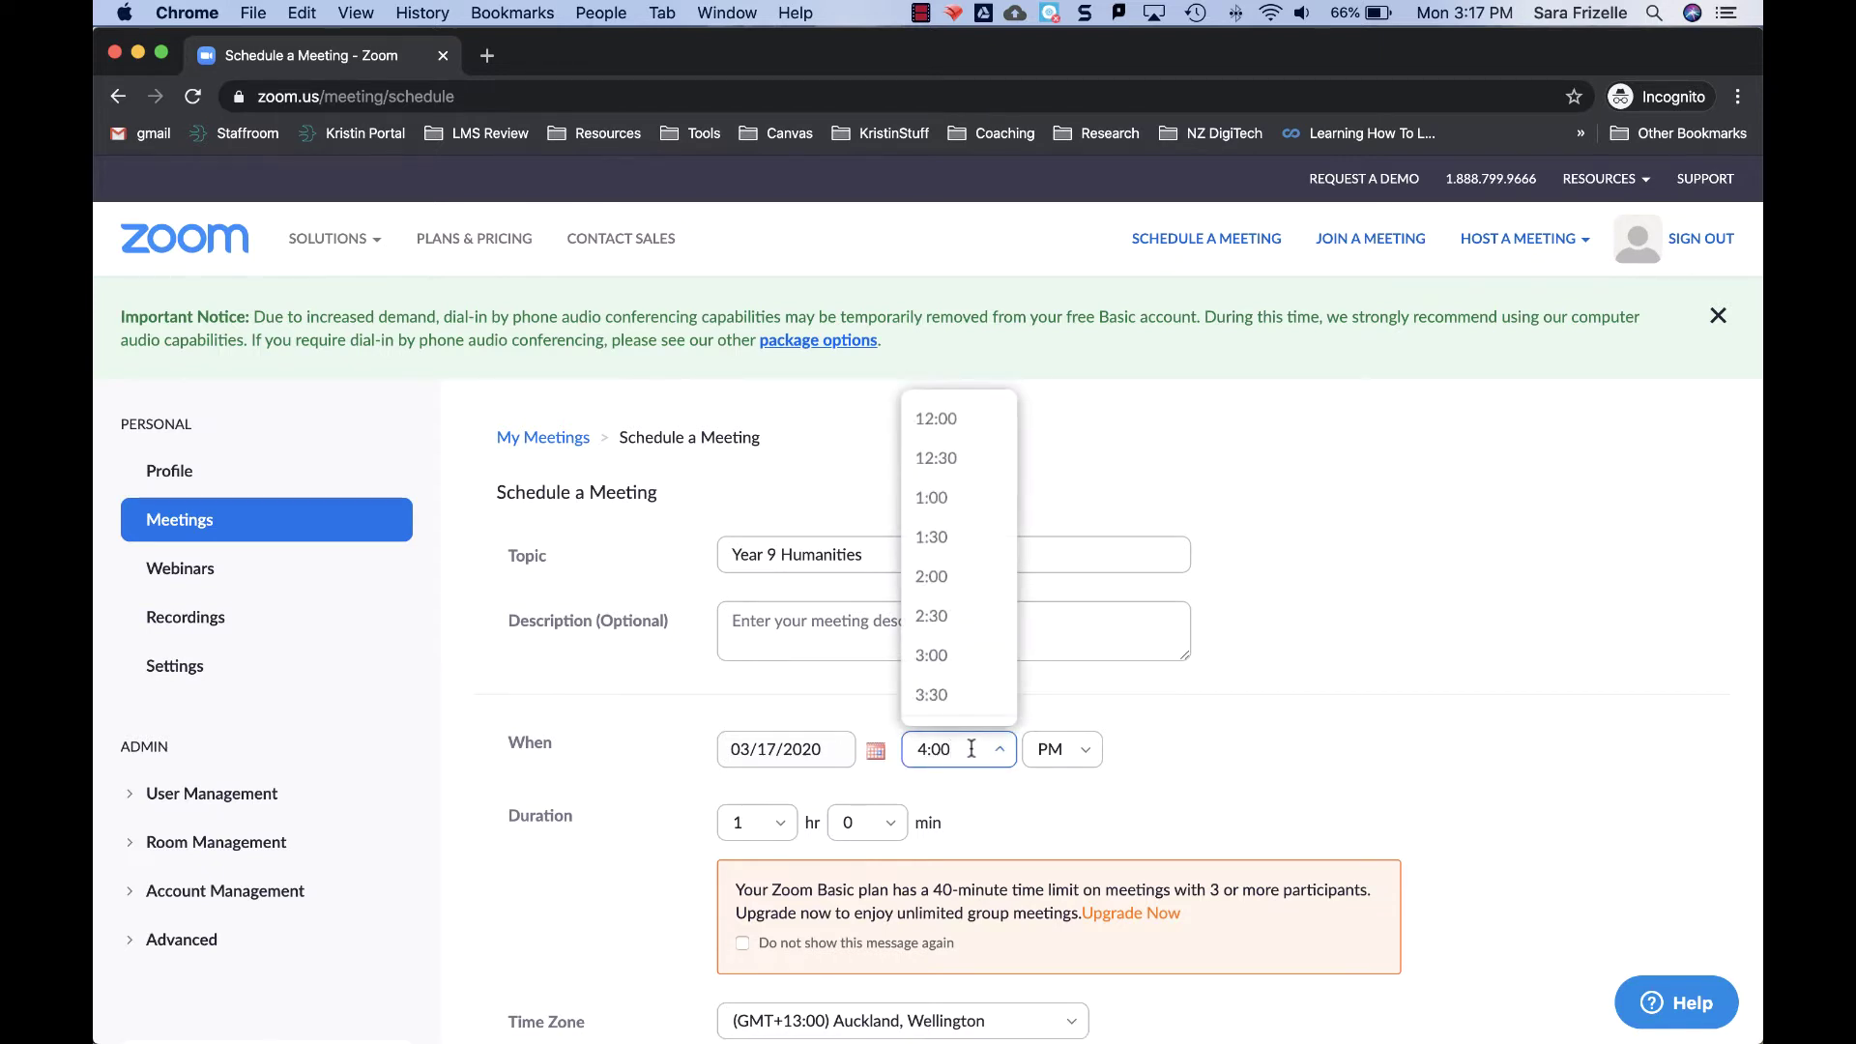
click(953, 501)
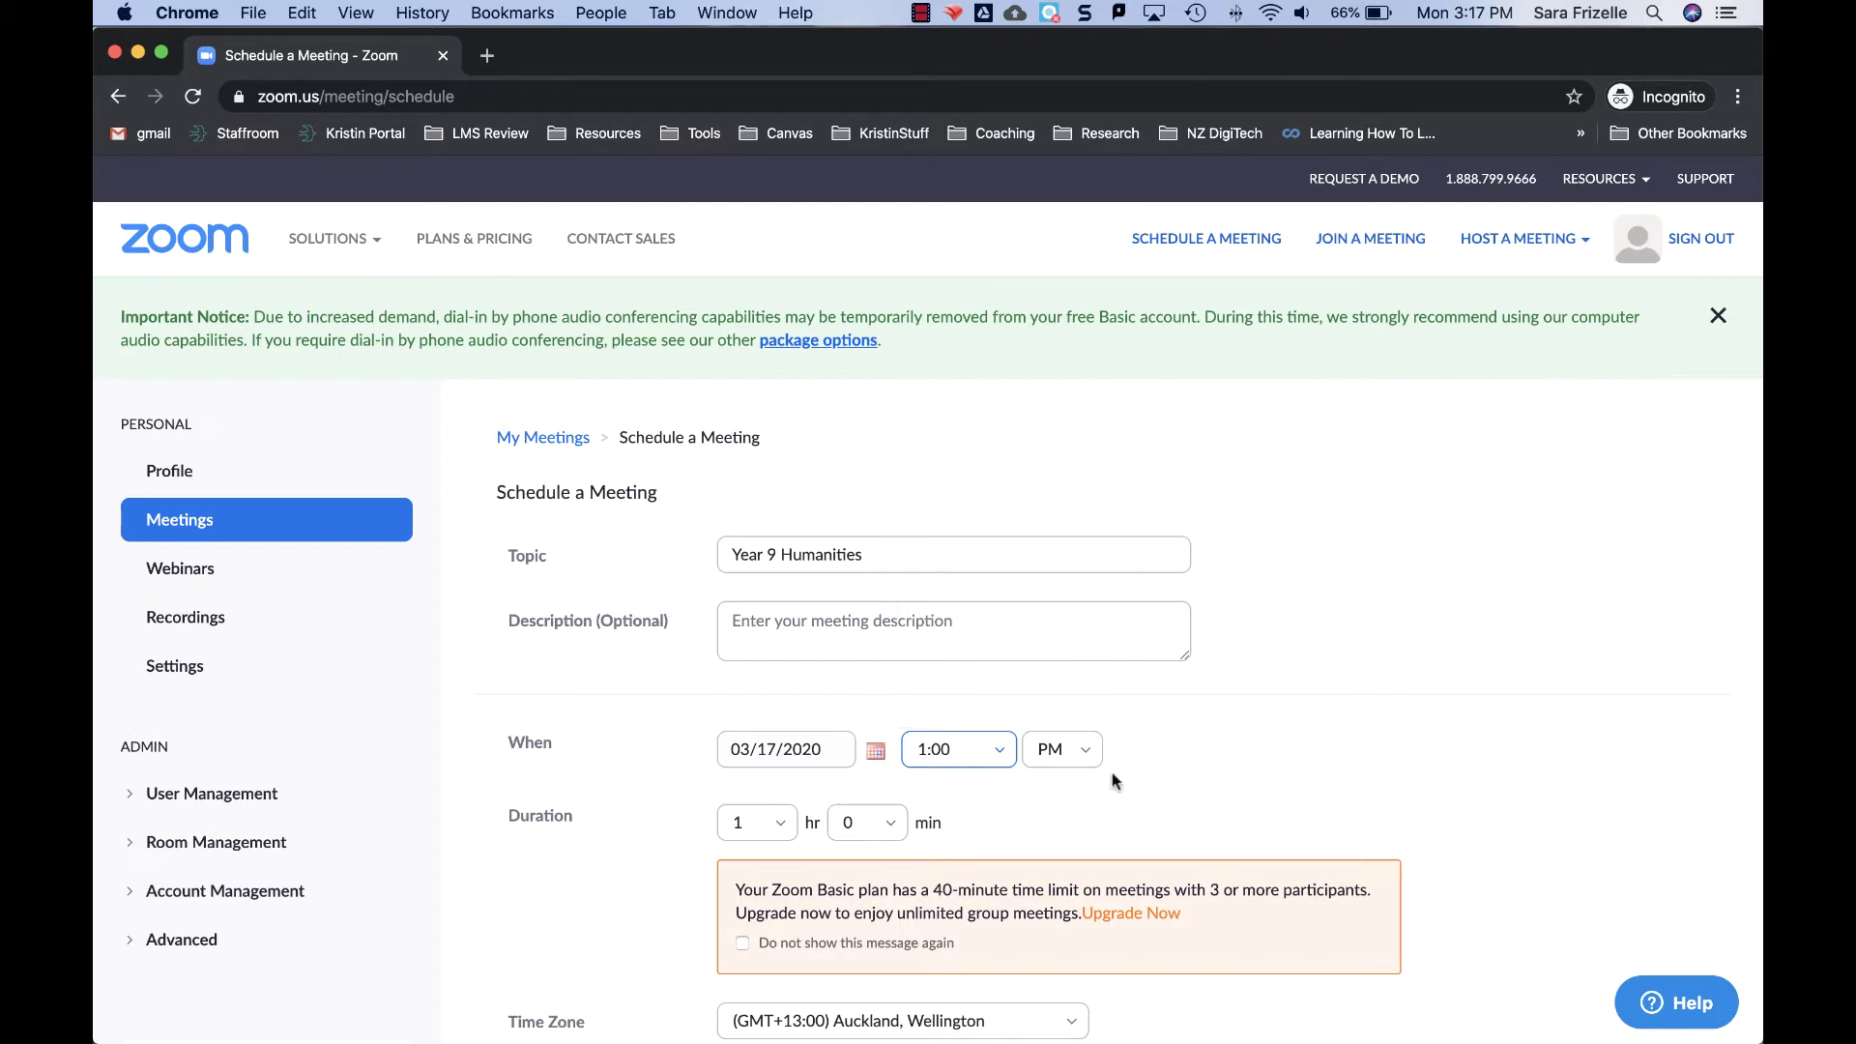
scroll(1115, 779, down, 5)
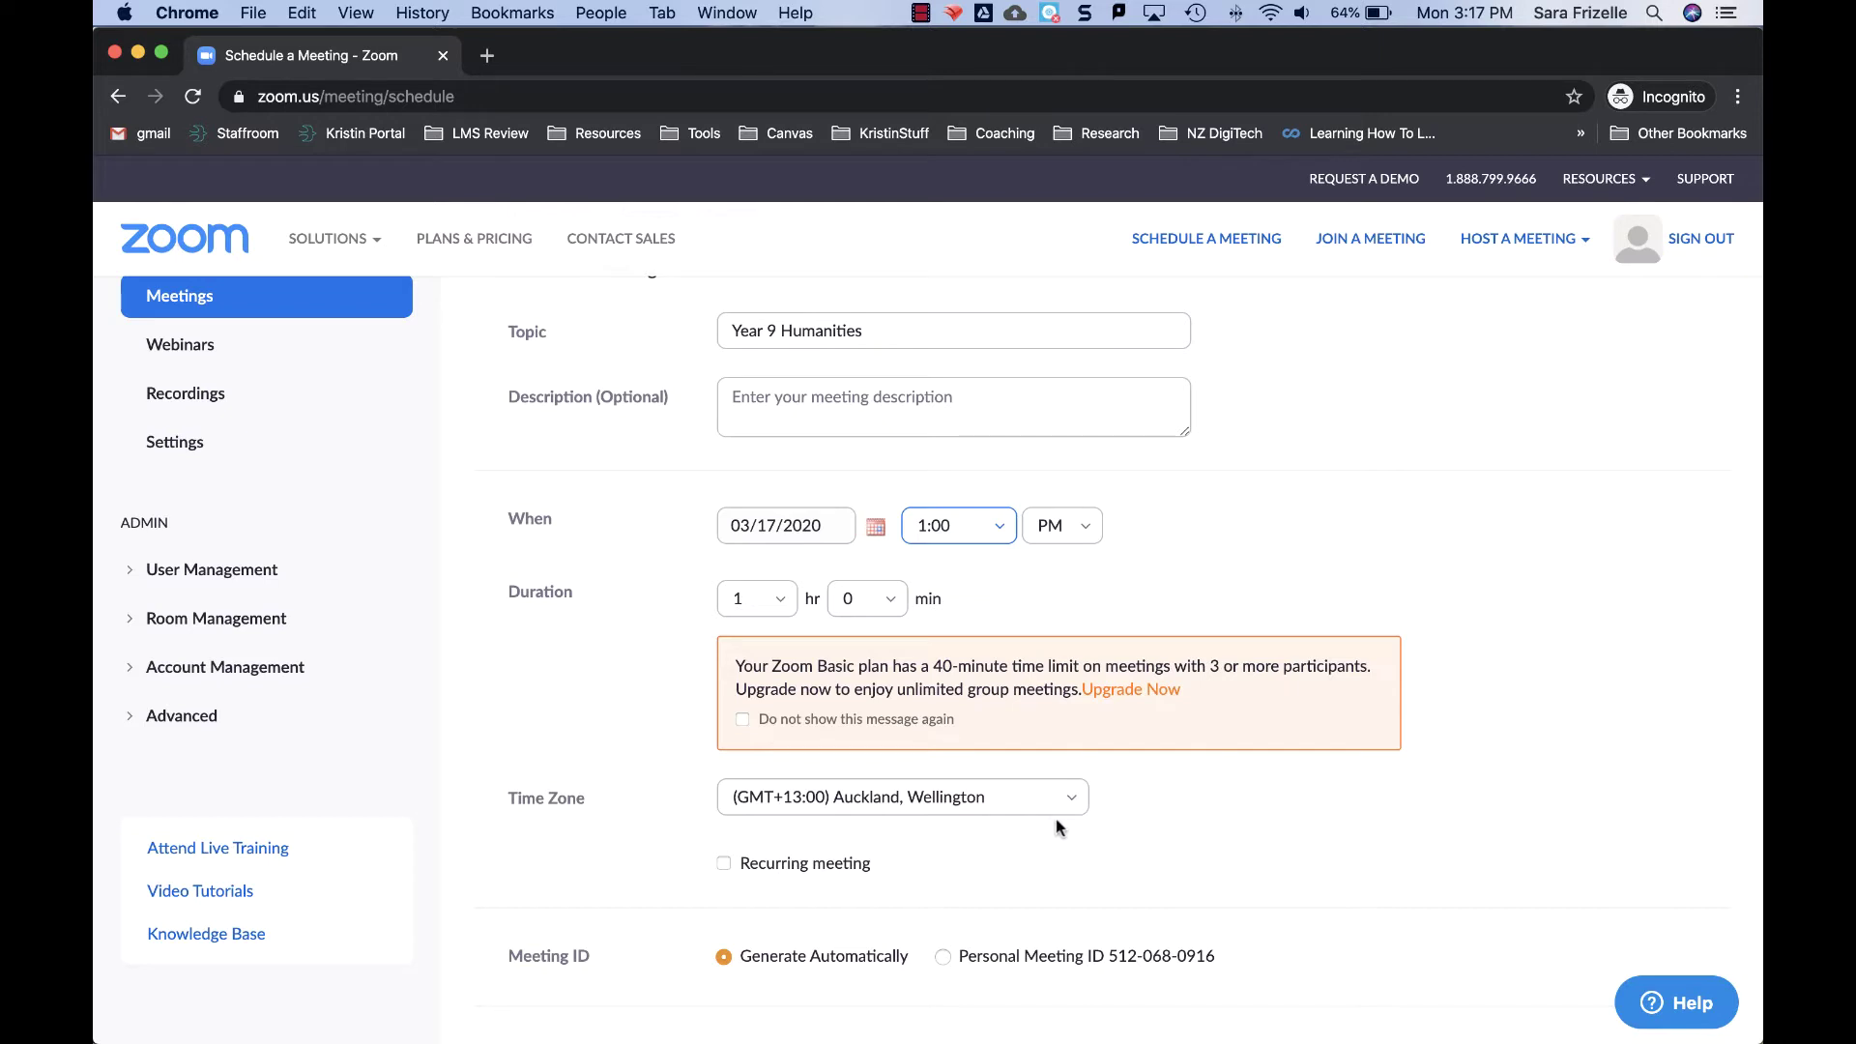
- Switch host and participant video on and set audio to Computer Audio only
scroll(1100, 829, down, 3)
scroll(1102, 834, down, 1)
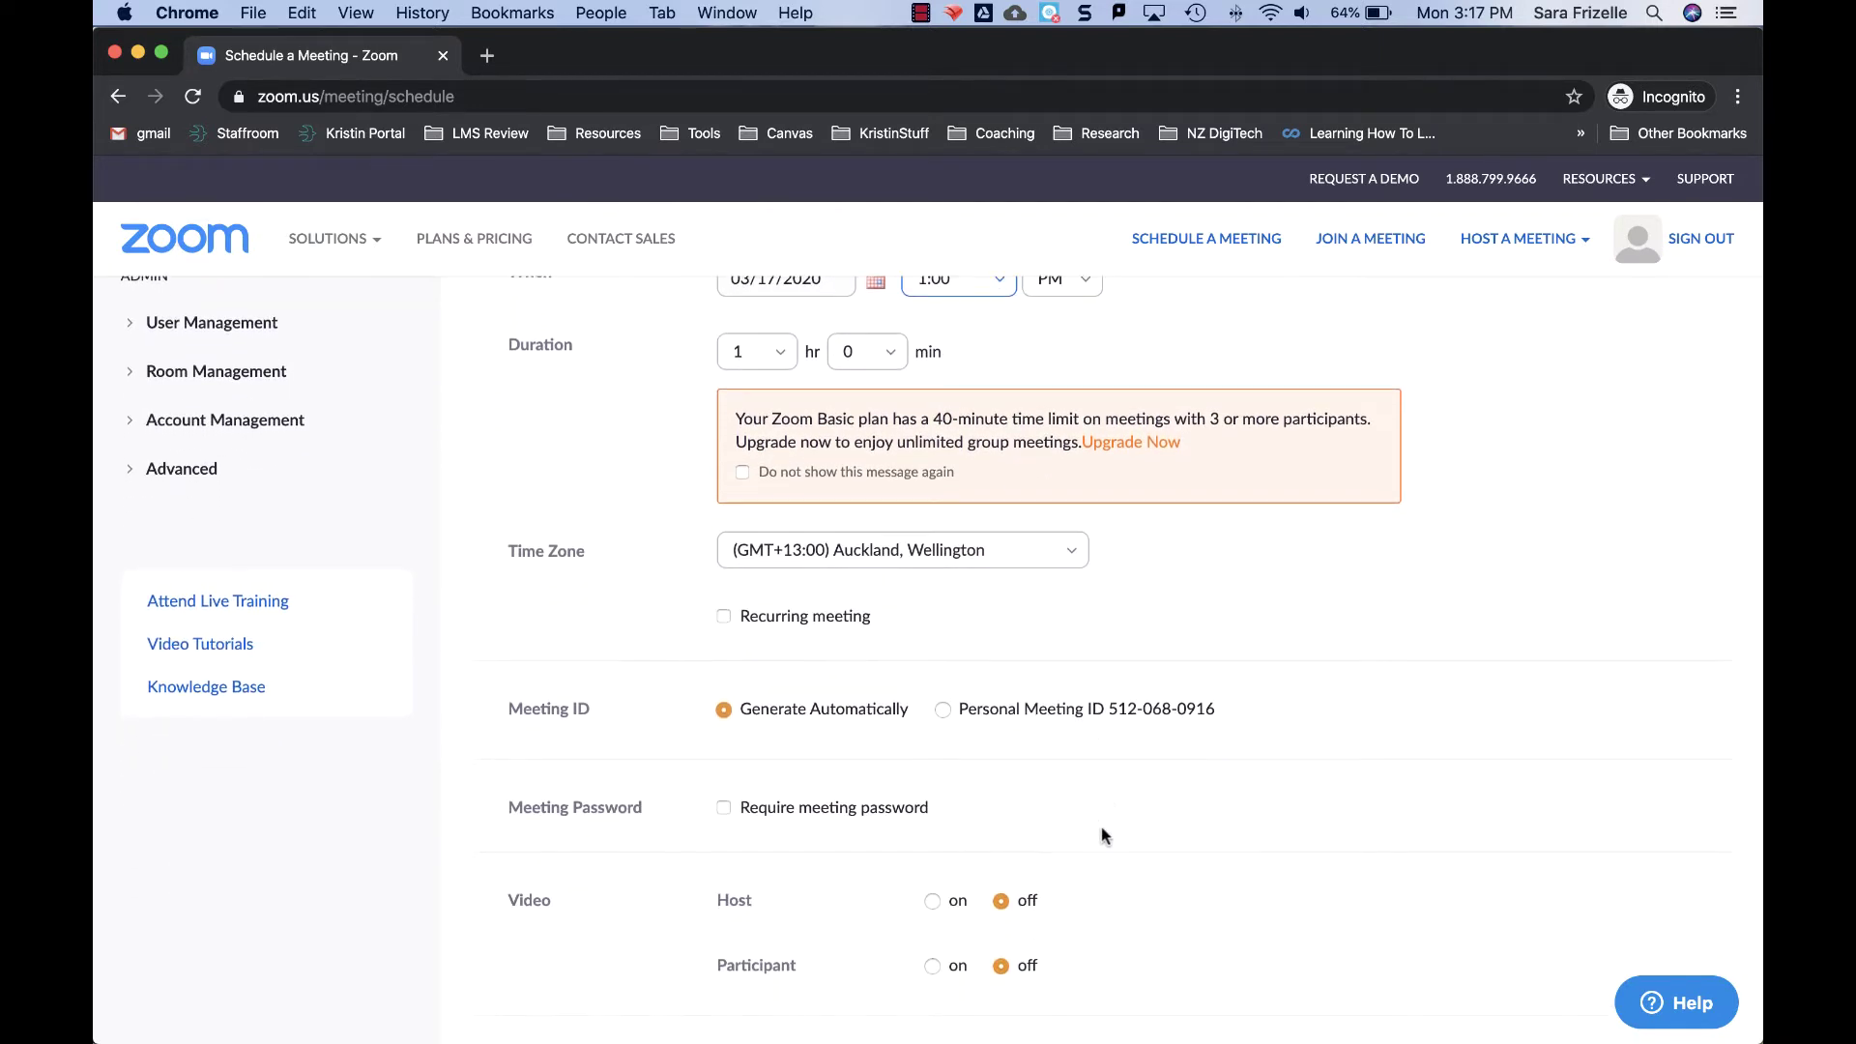
scroll(1100, 833, down, 1)
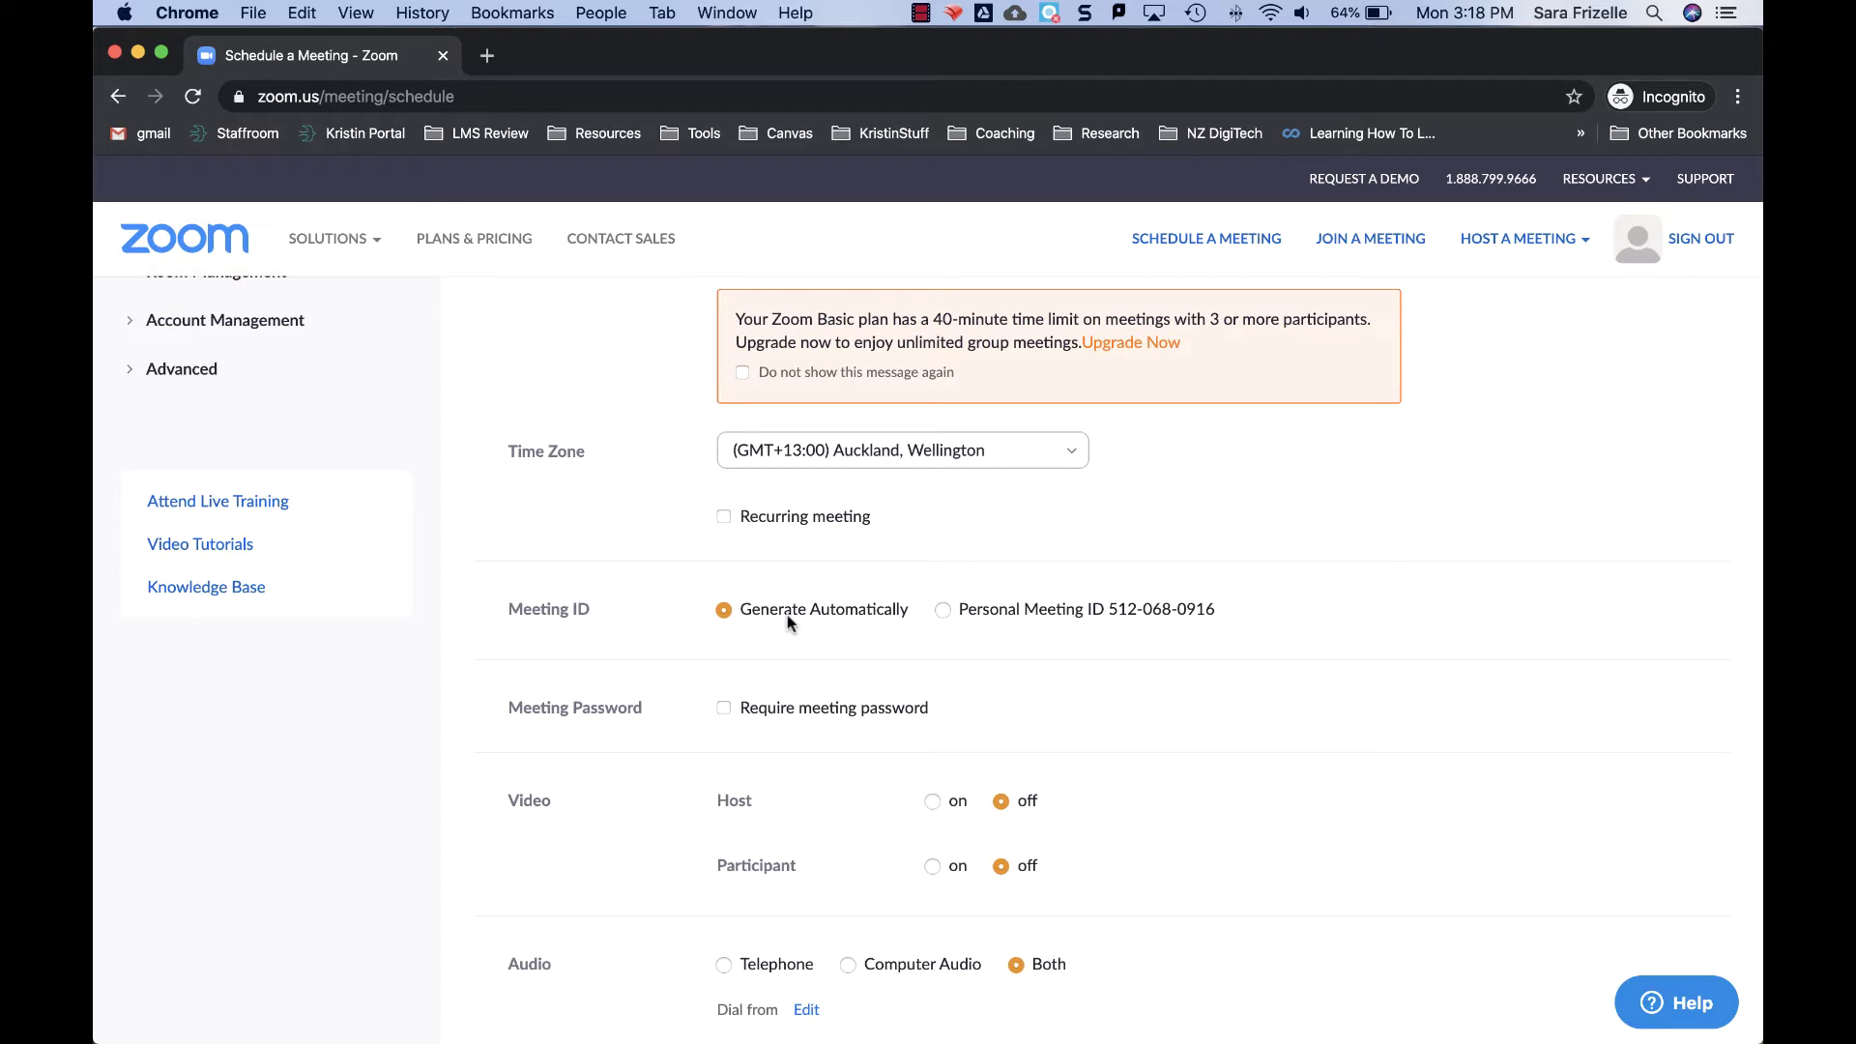
scroll(788, 623, down, 4)
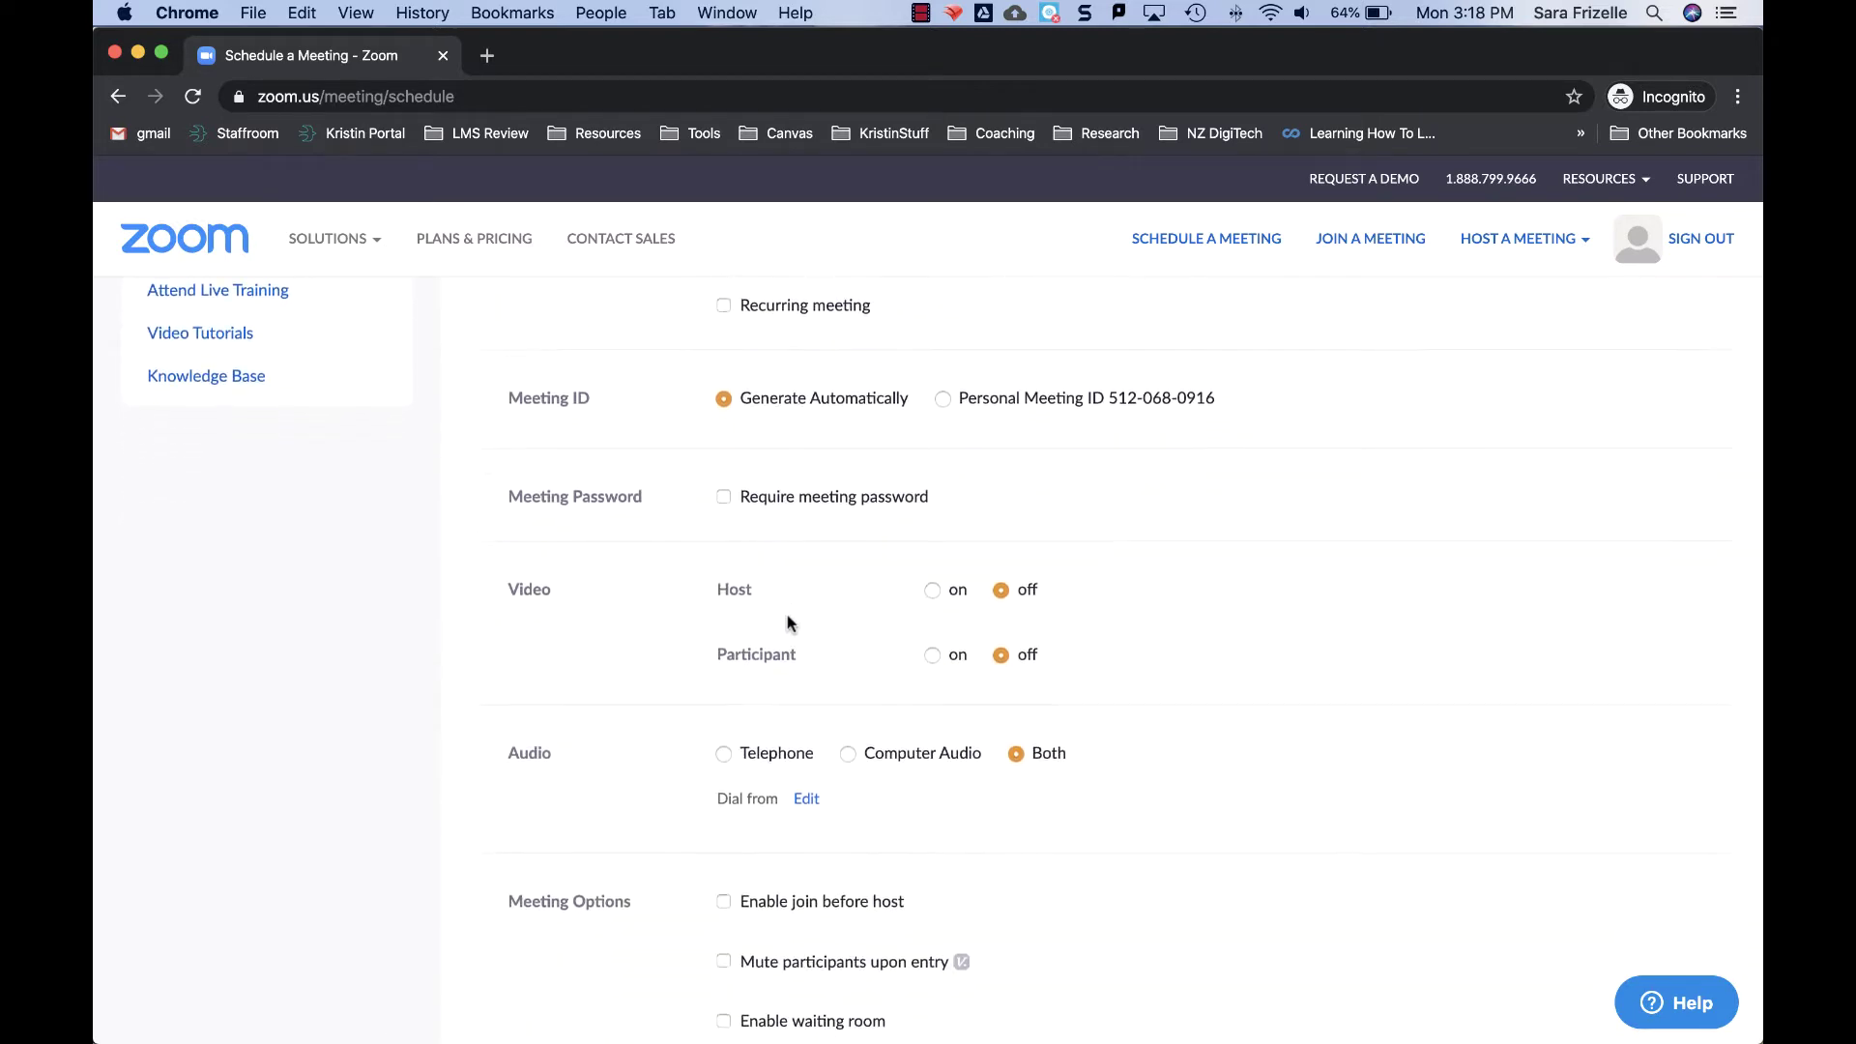
scroll(788, 623, down, 2)
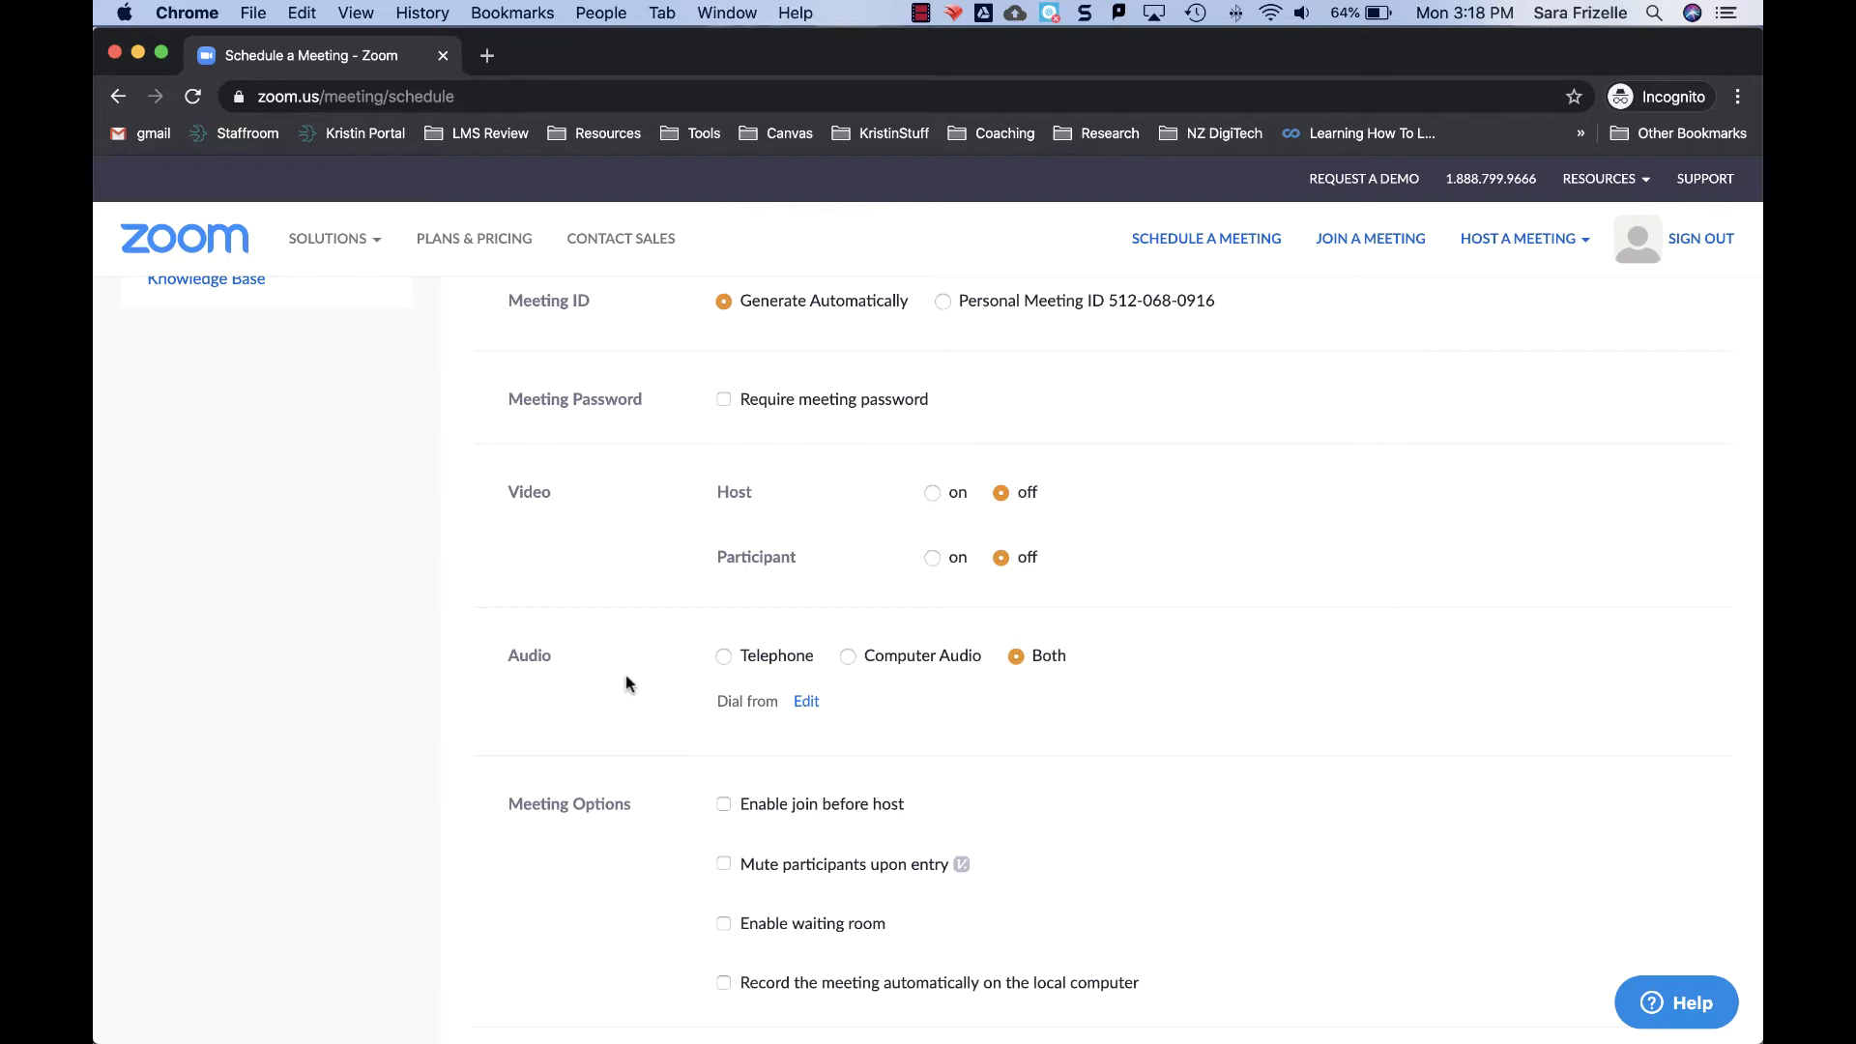
click(932, 493)
click(932, 558)
click(847, 656)
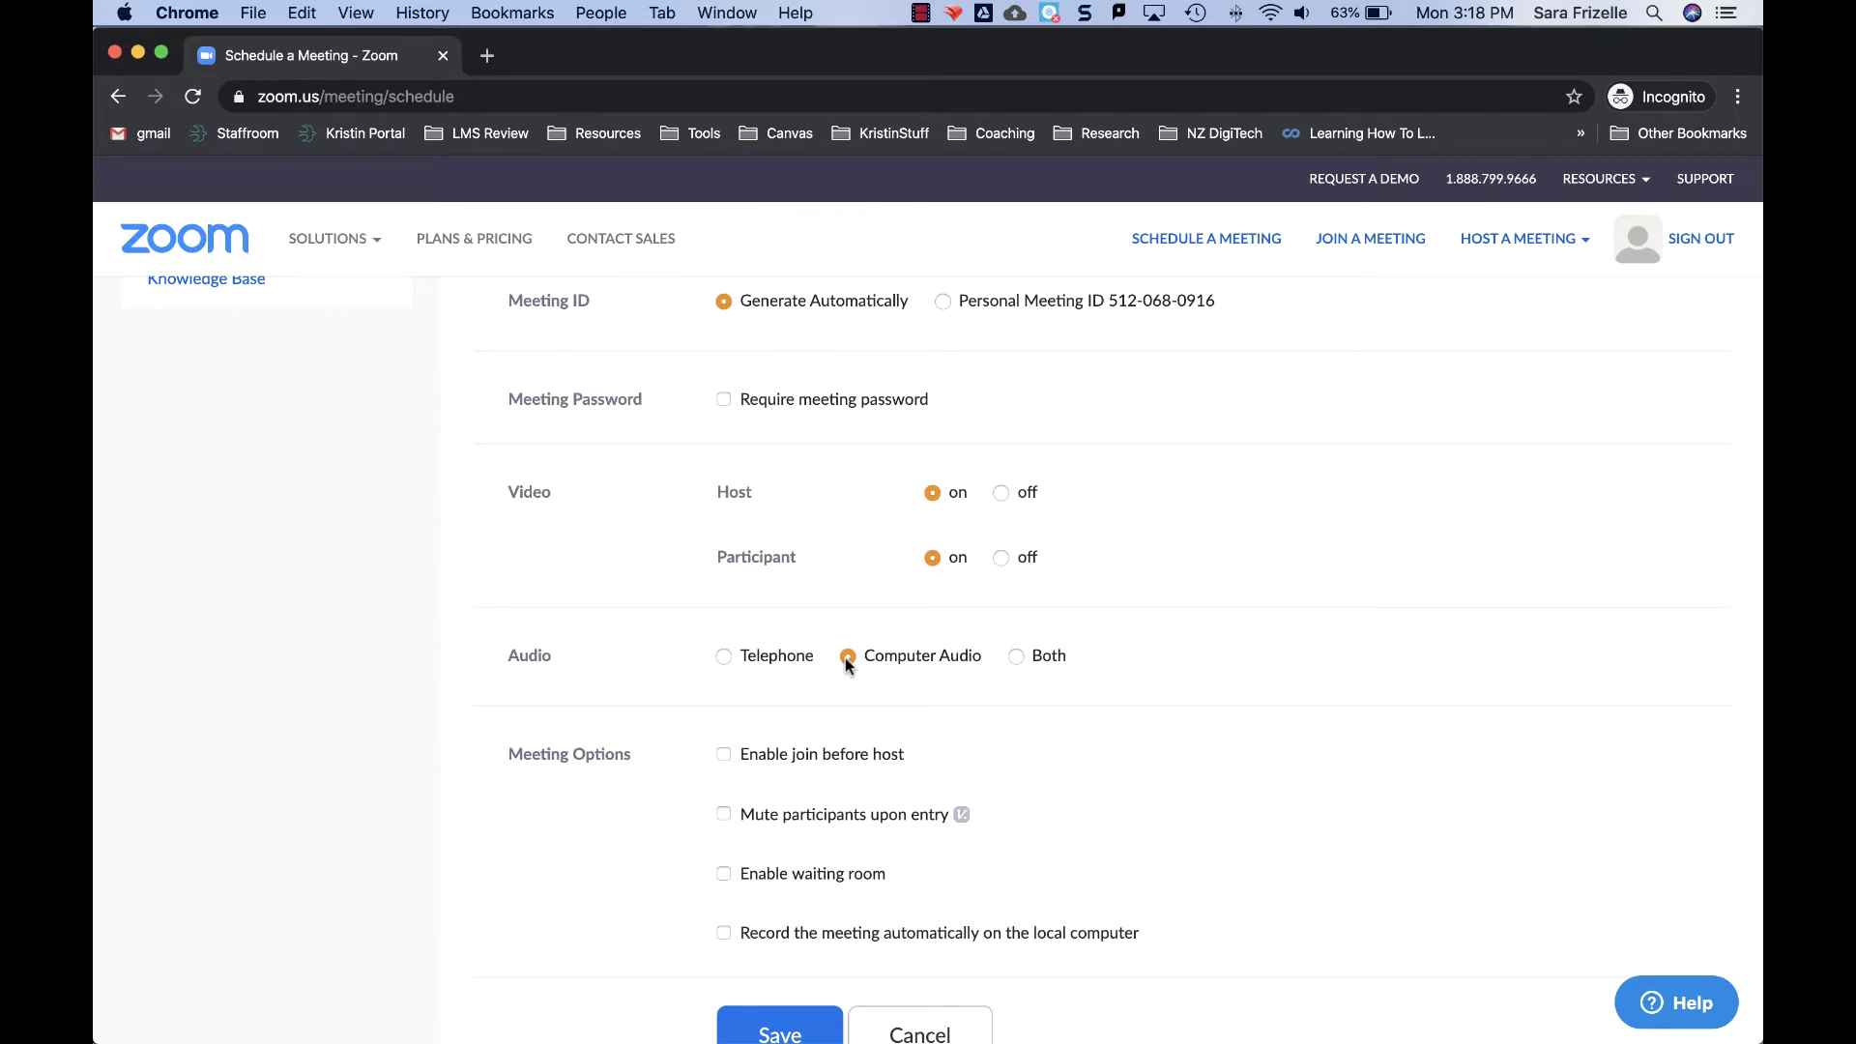
- Enable the waiting room and automatic recording on the local computer in Meeting Options
scroll(1153, 694, down, 5)
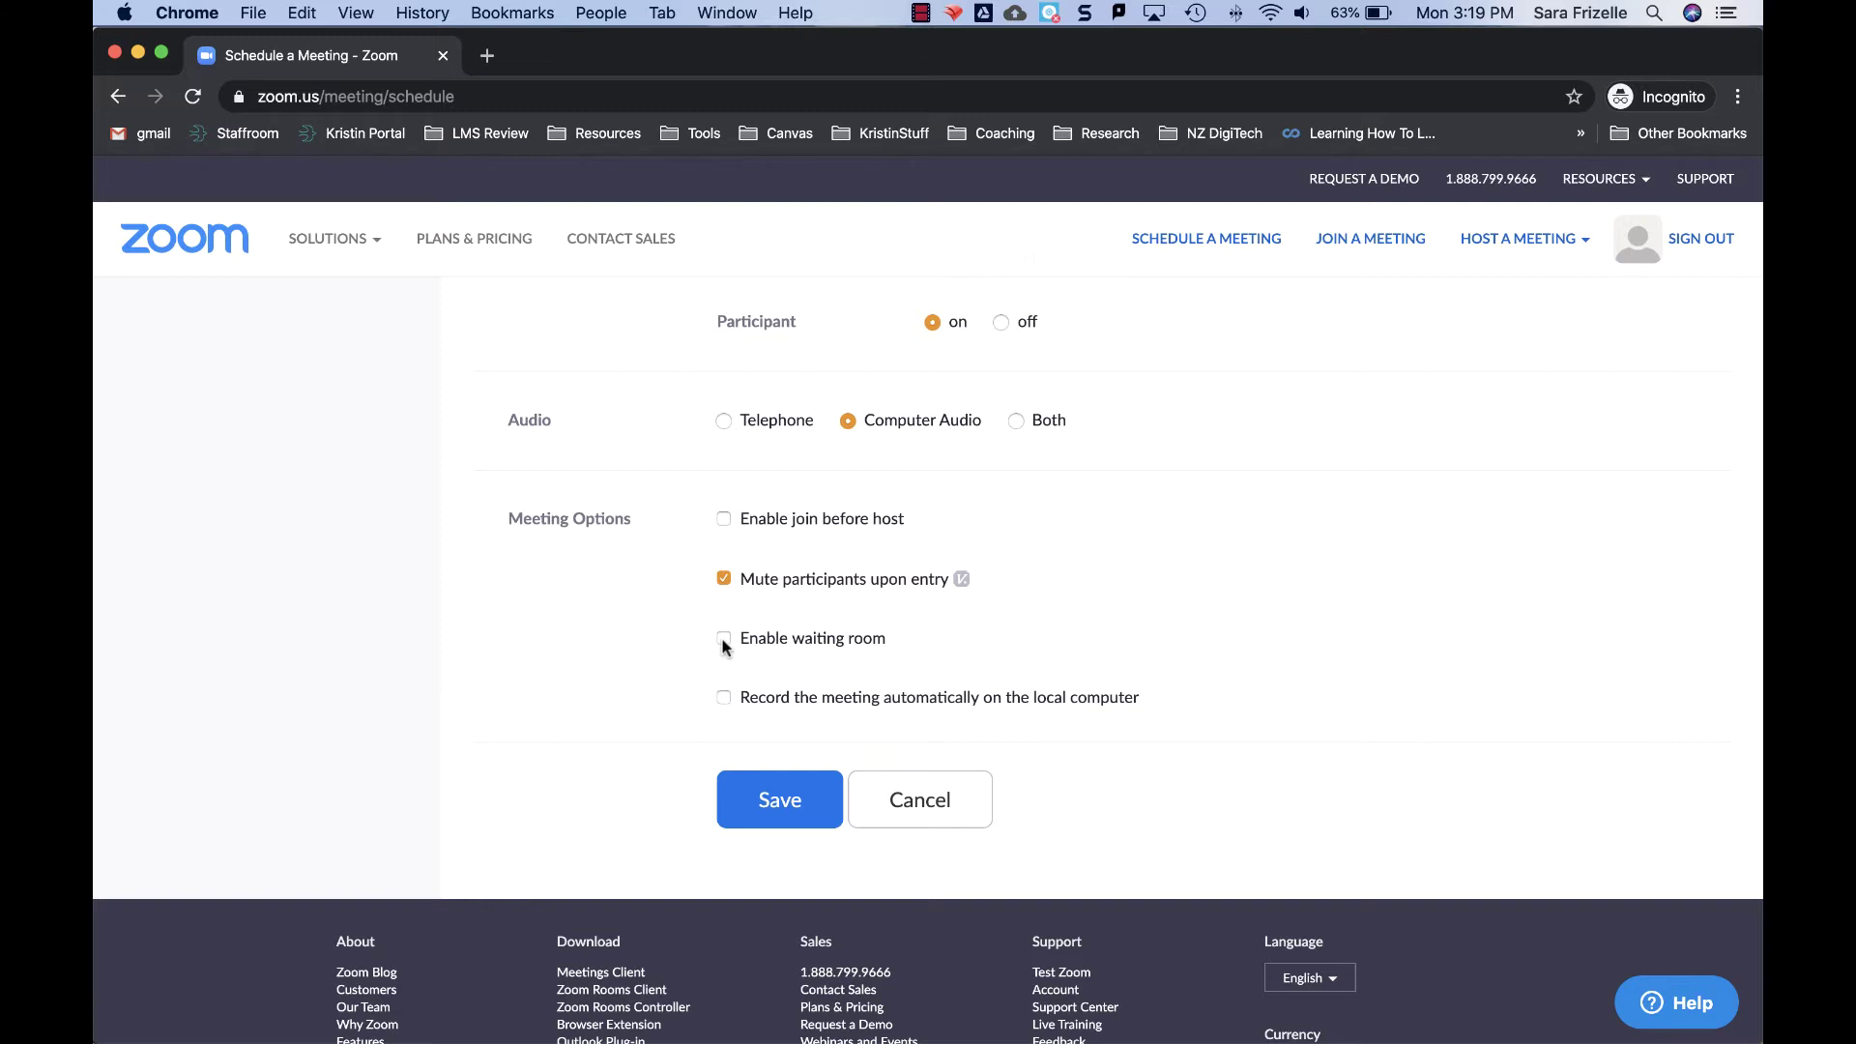
click(724, 646)
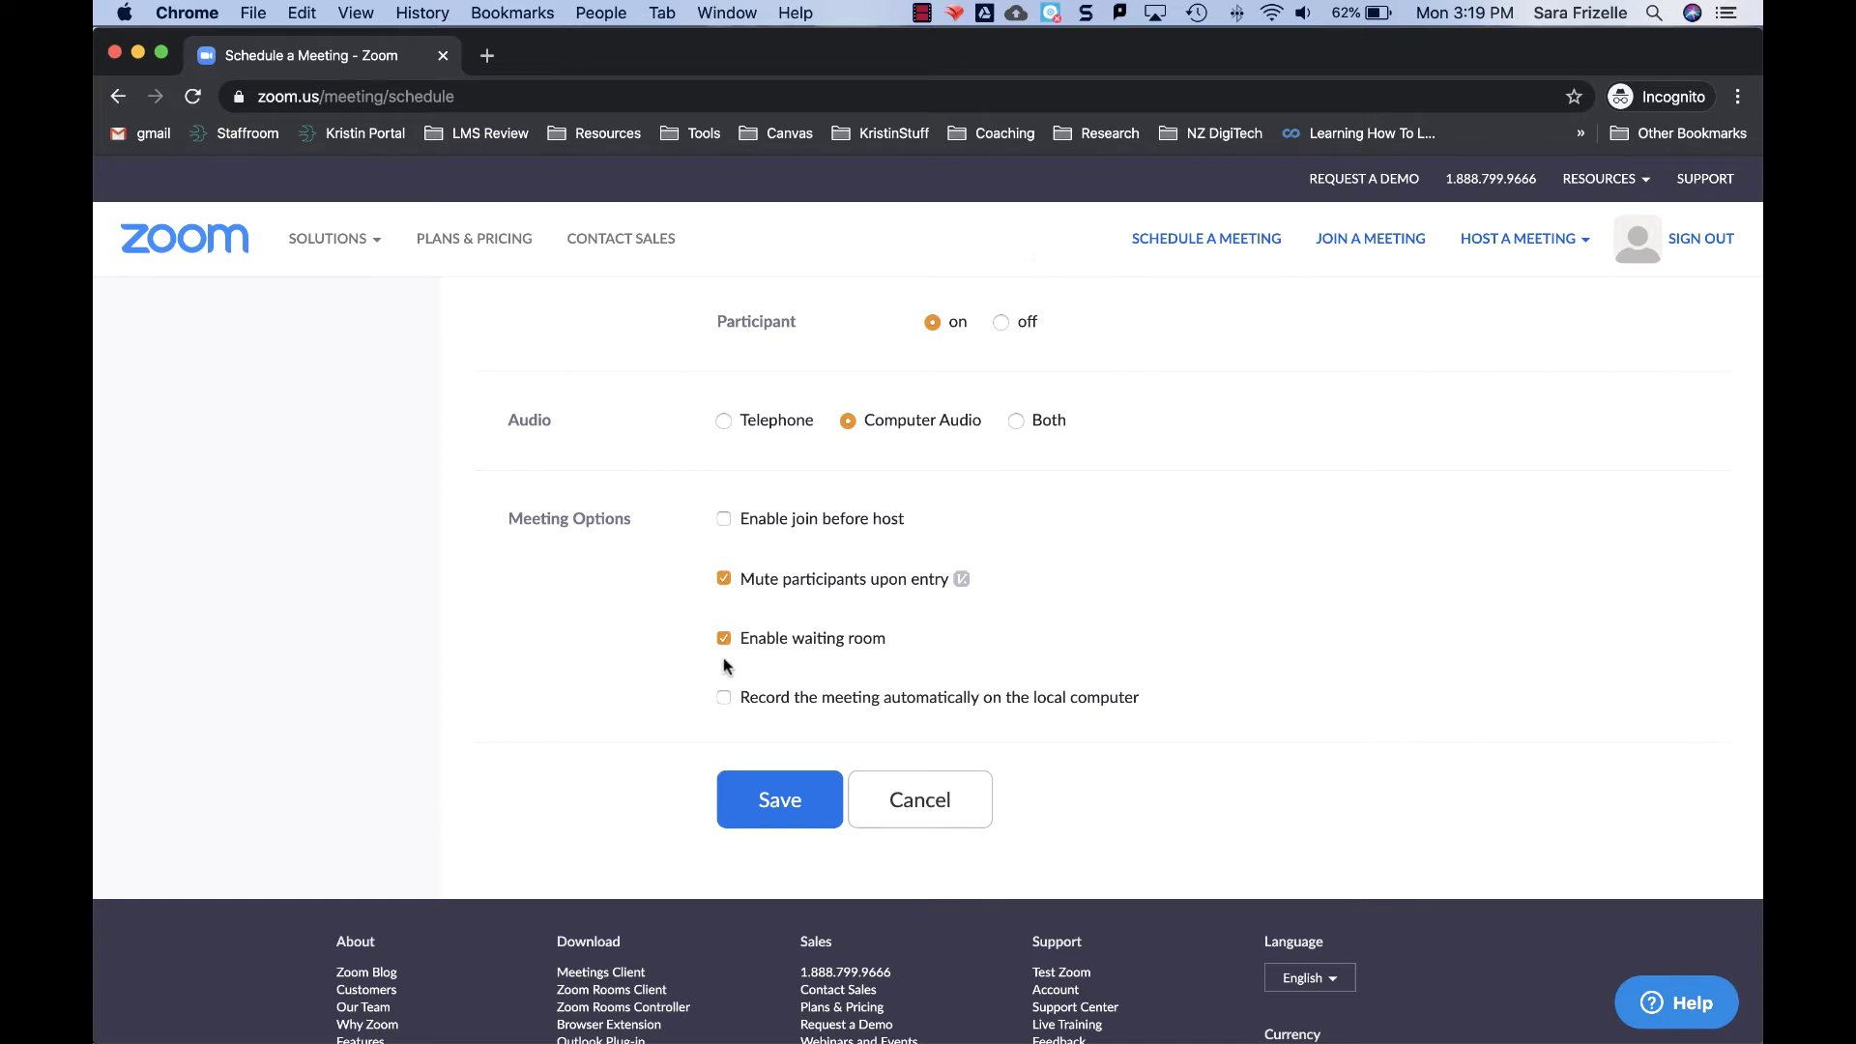
click(724, 699)
scroll(844, 543, up, 5)
scroll(843, 543, down, 7)
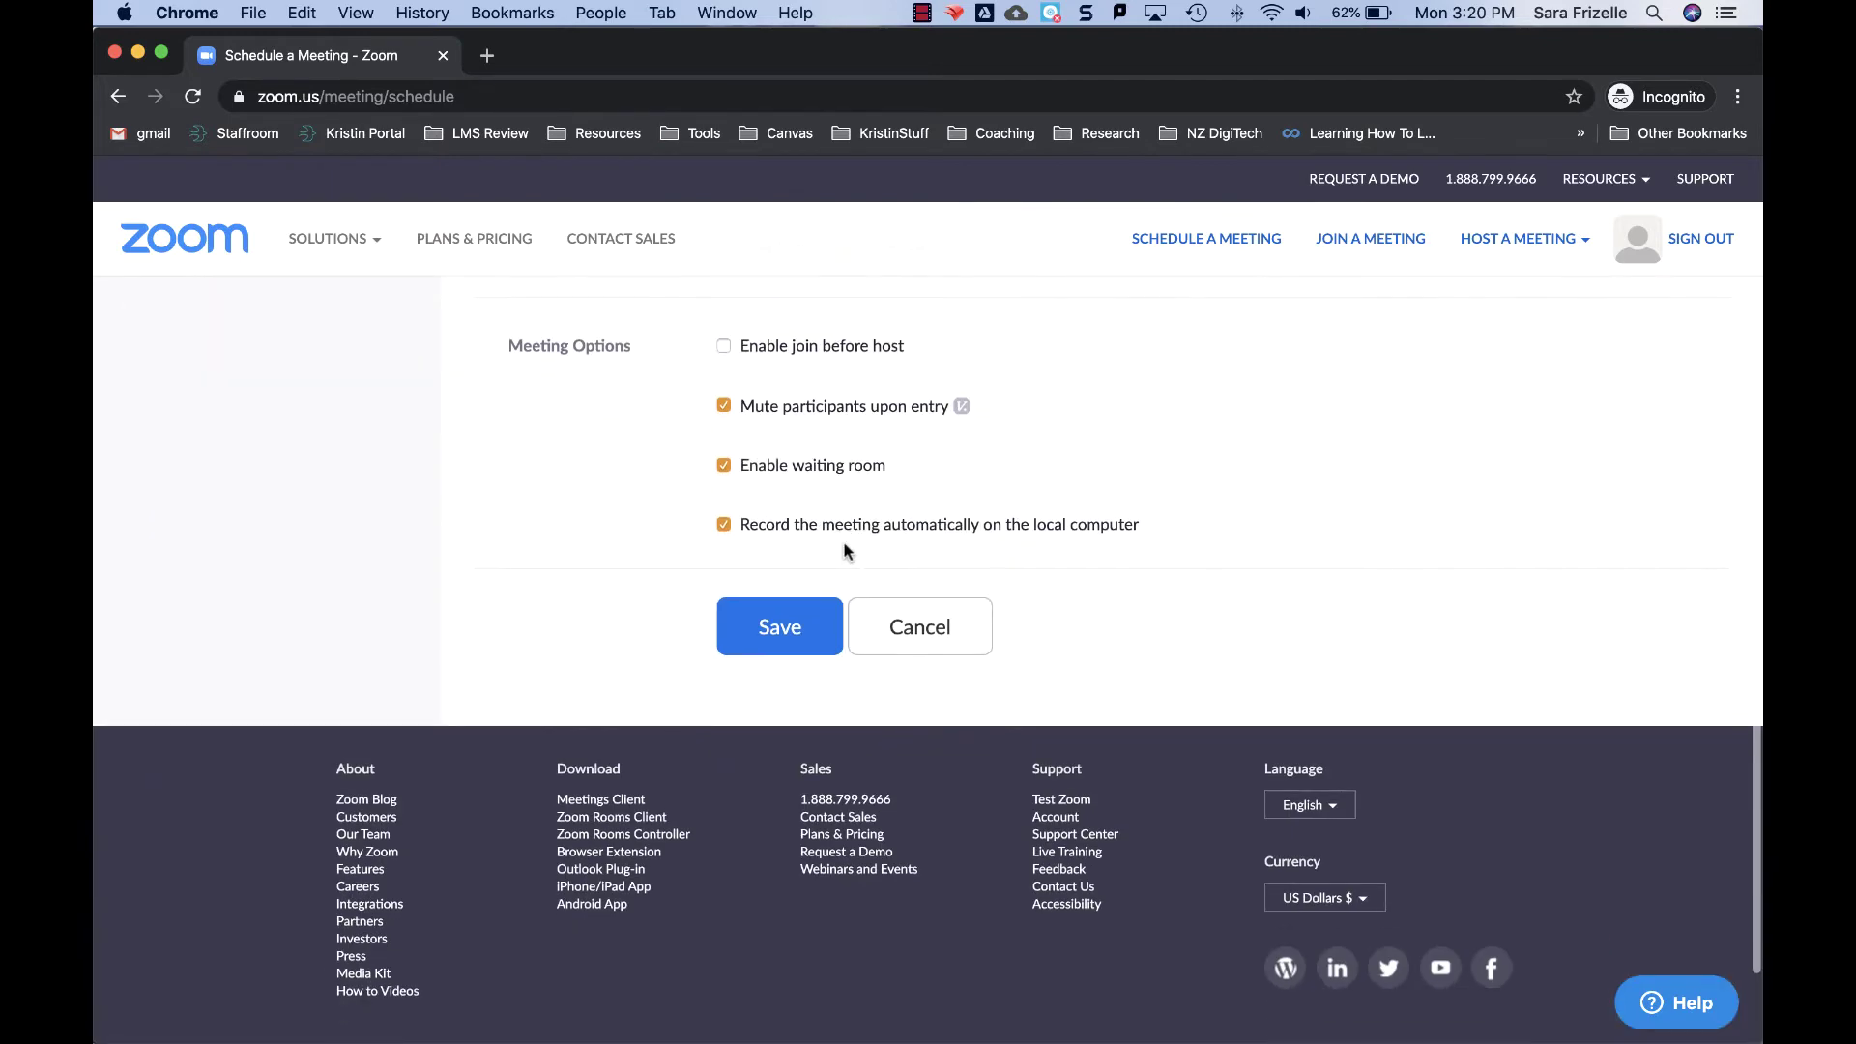
- Save the Year 9 Humanities meeting and review its Meeting Information page
click(786, 630)
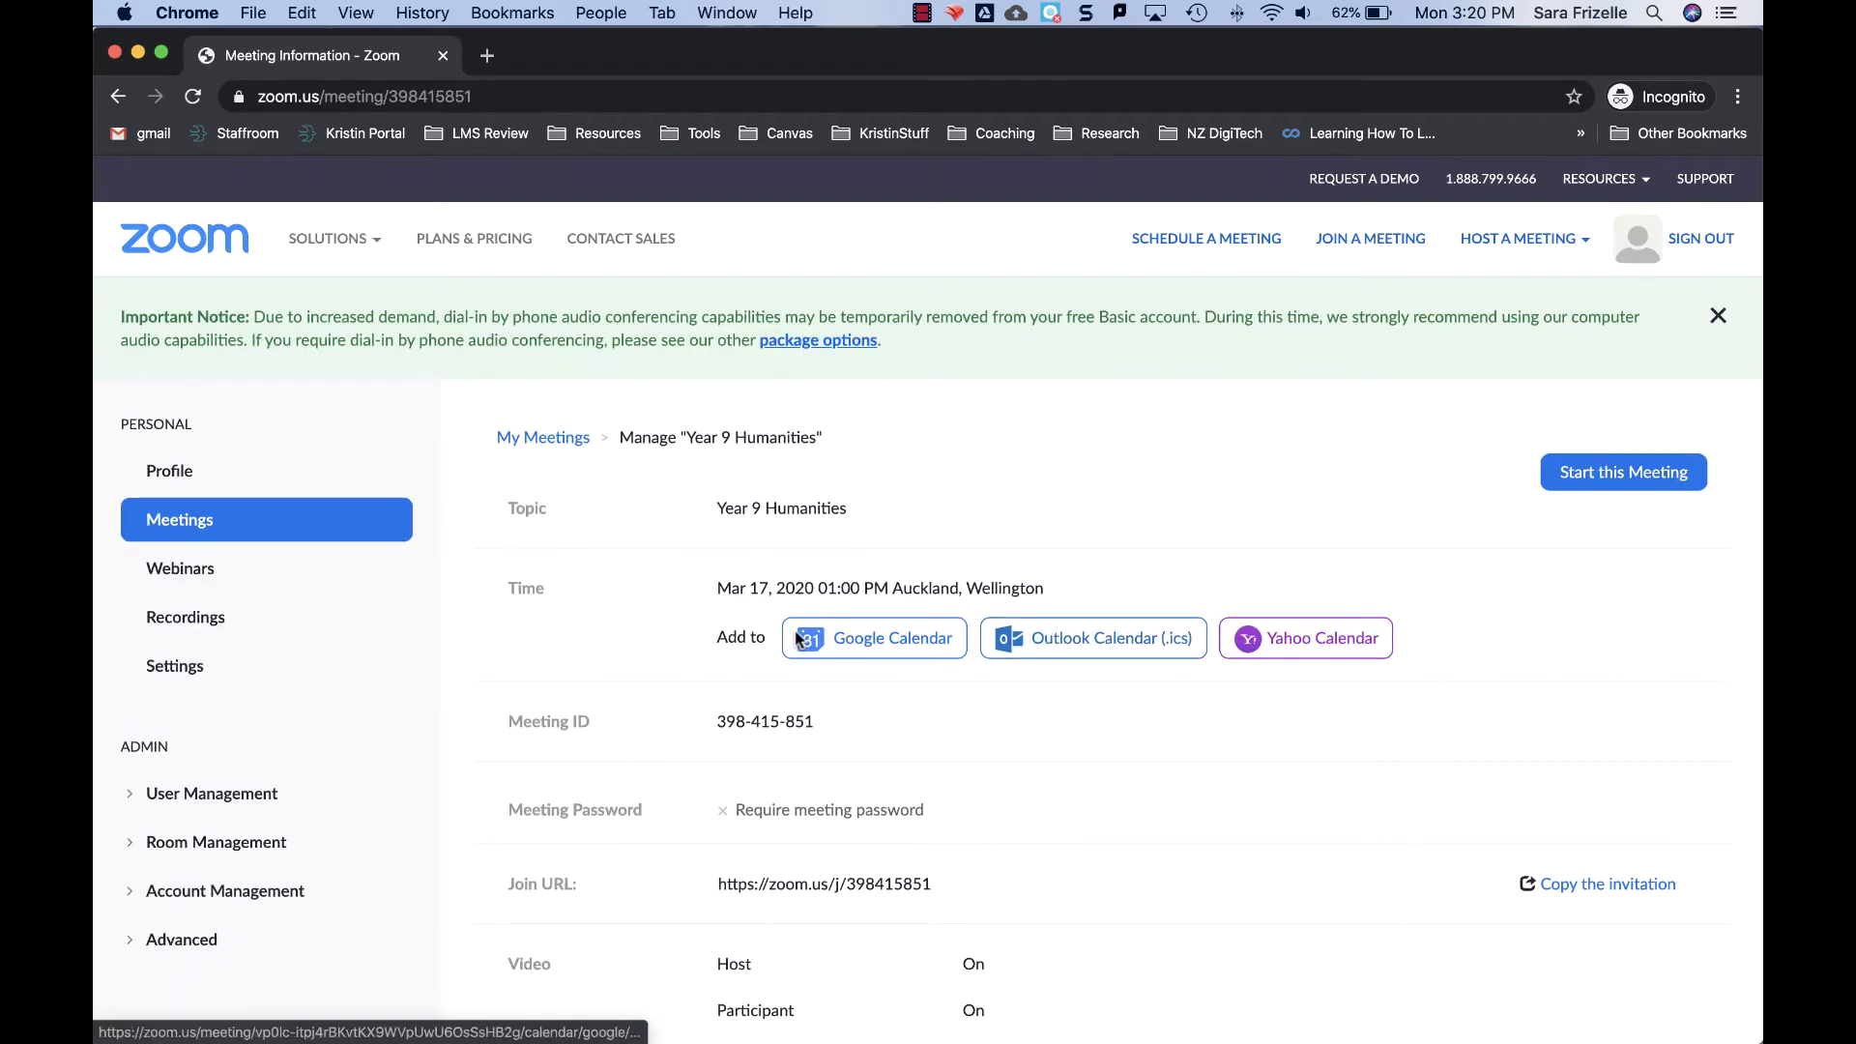
scroll(1040, 741, down, 5)
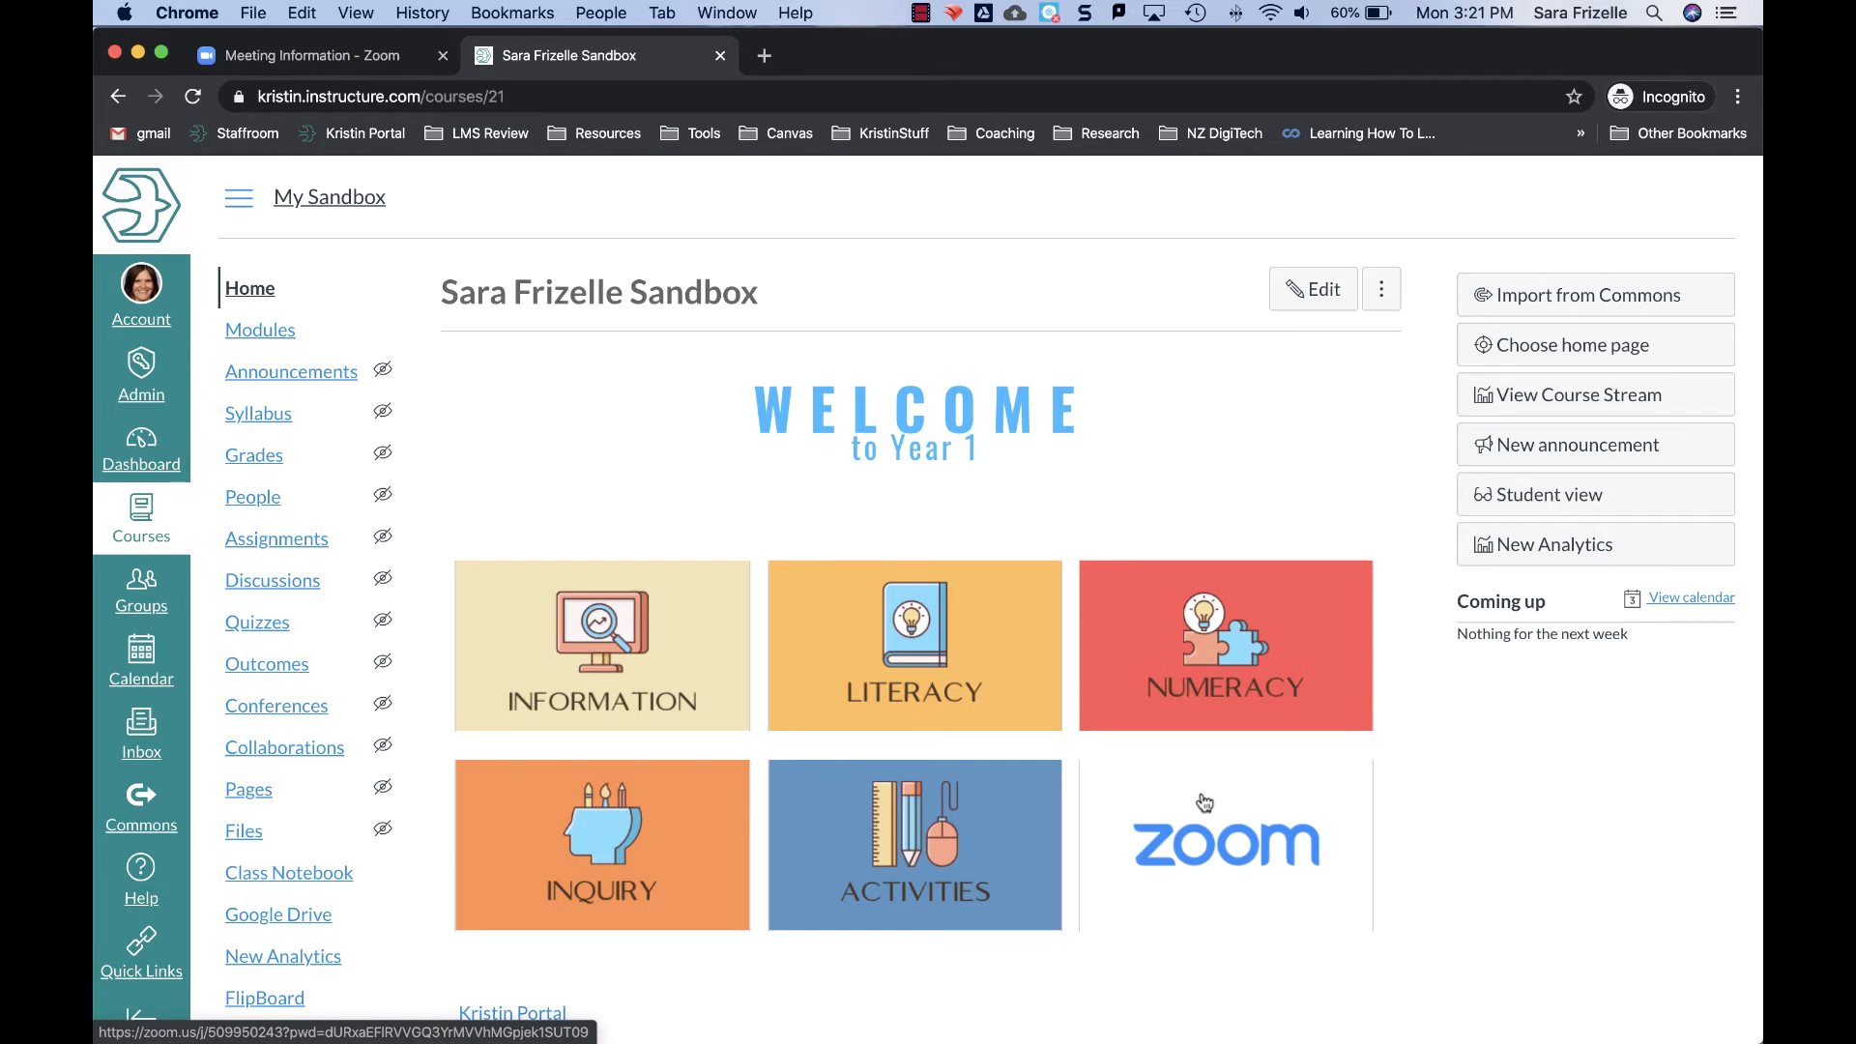
- Edit the course home page, point the Zoom tile at the new meeting link, and save
click(1305, 292)
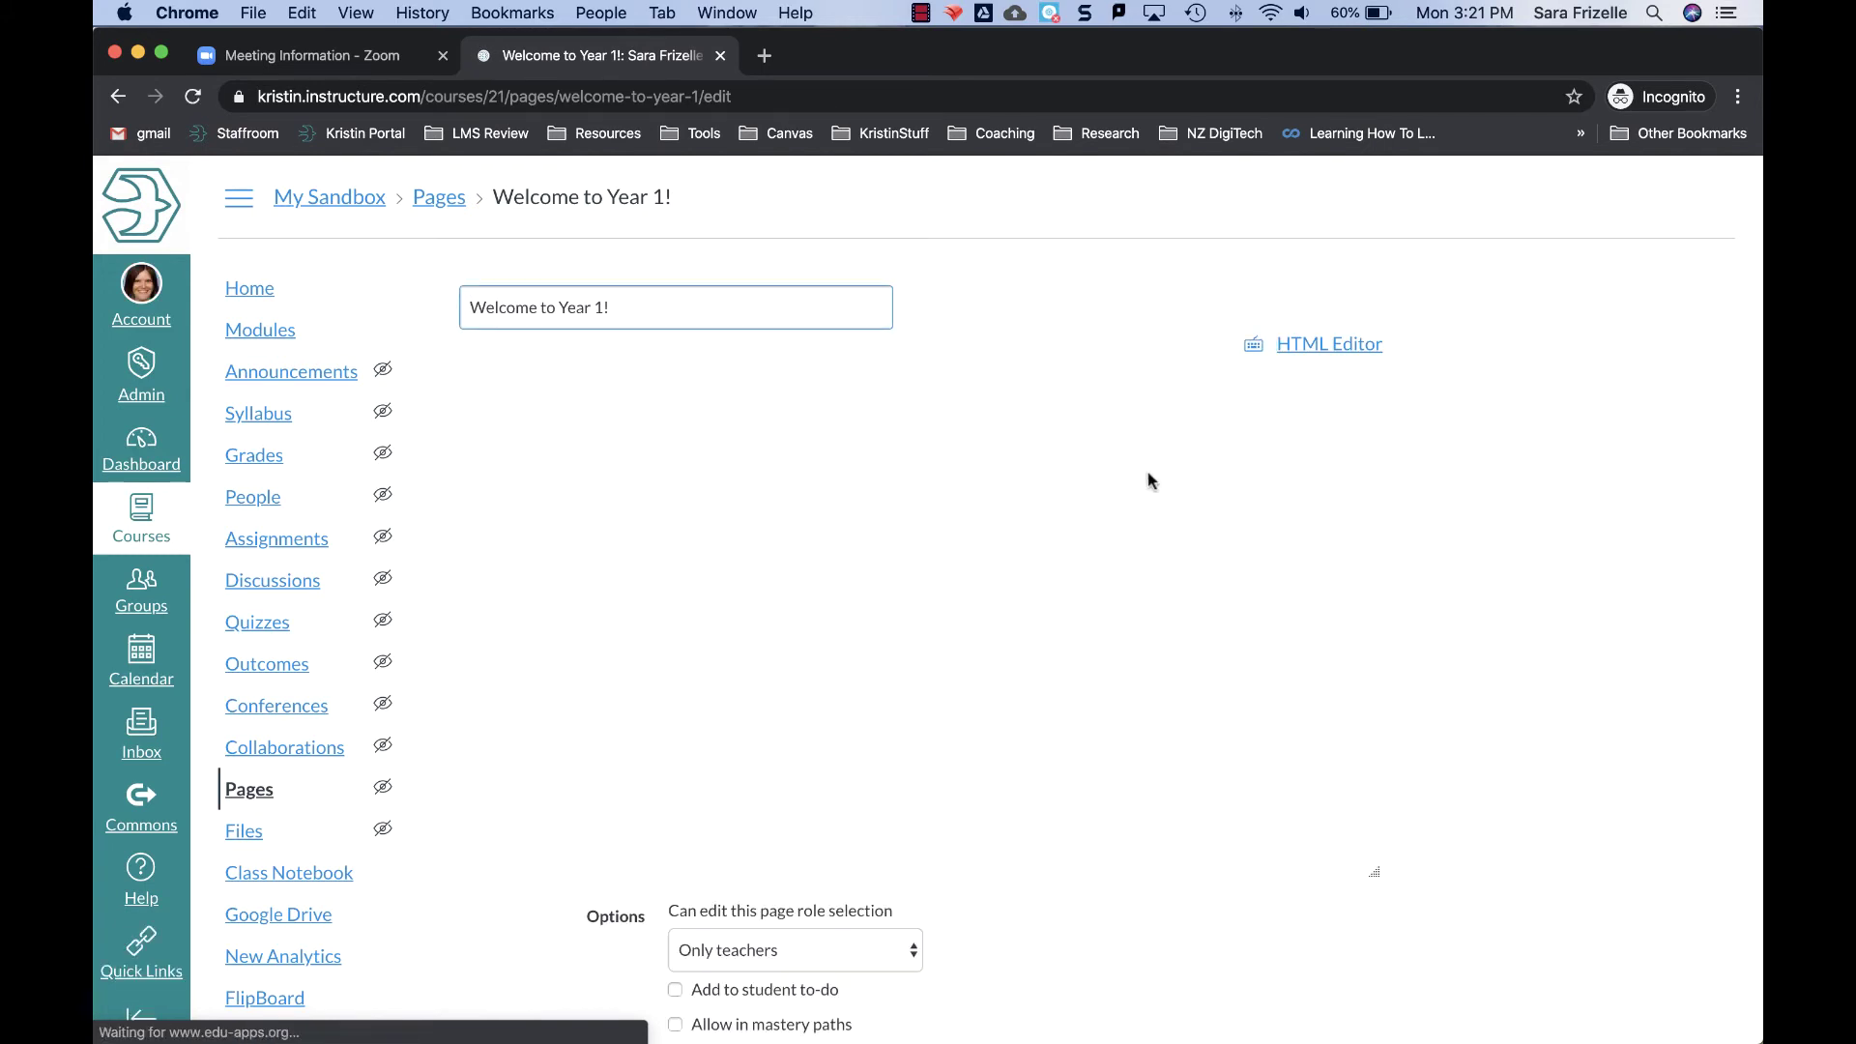
scroll(1149, 473, down, 5)
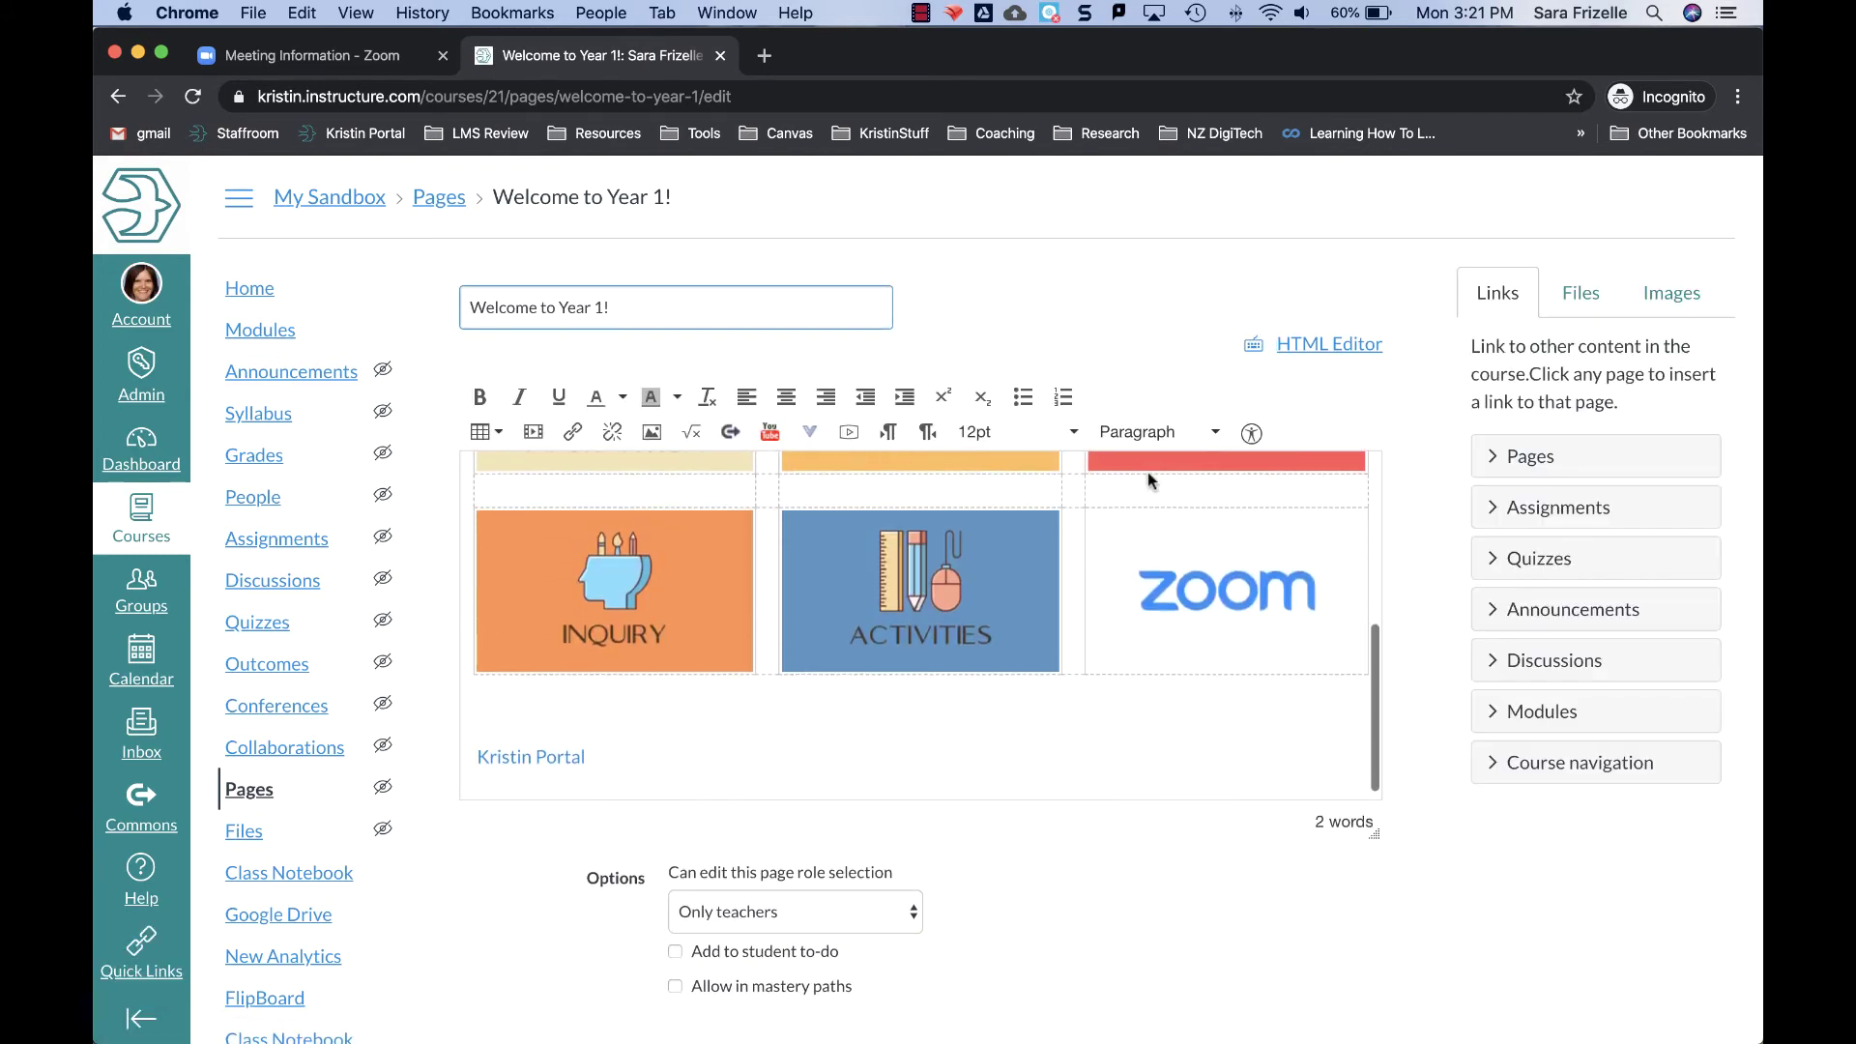
click(1172, 541)
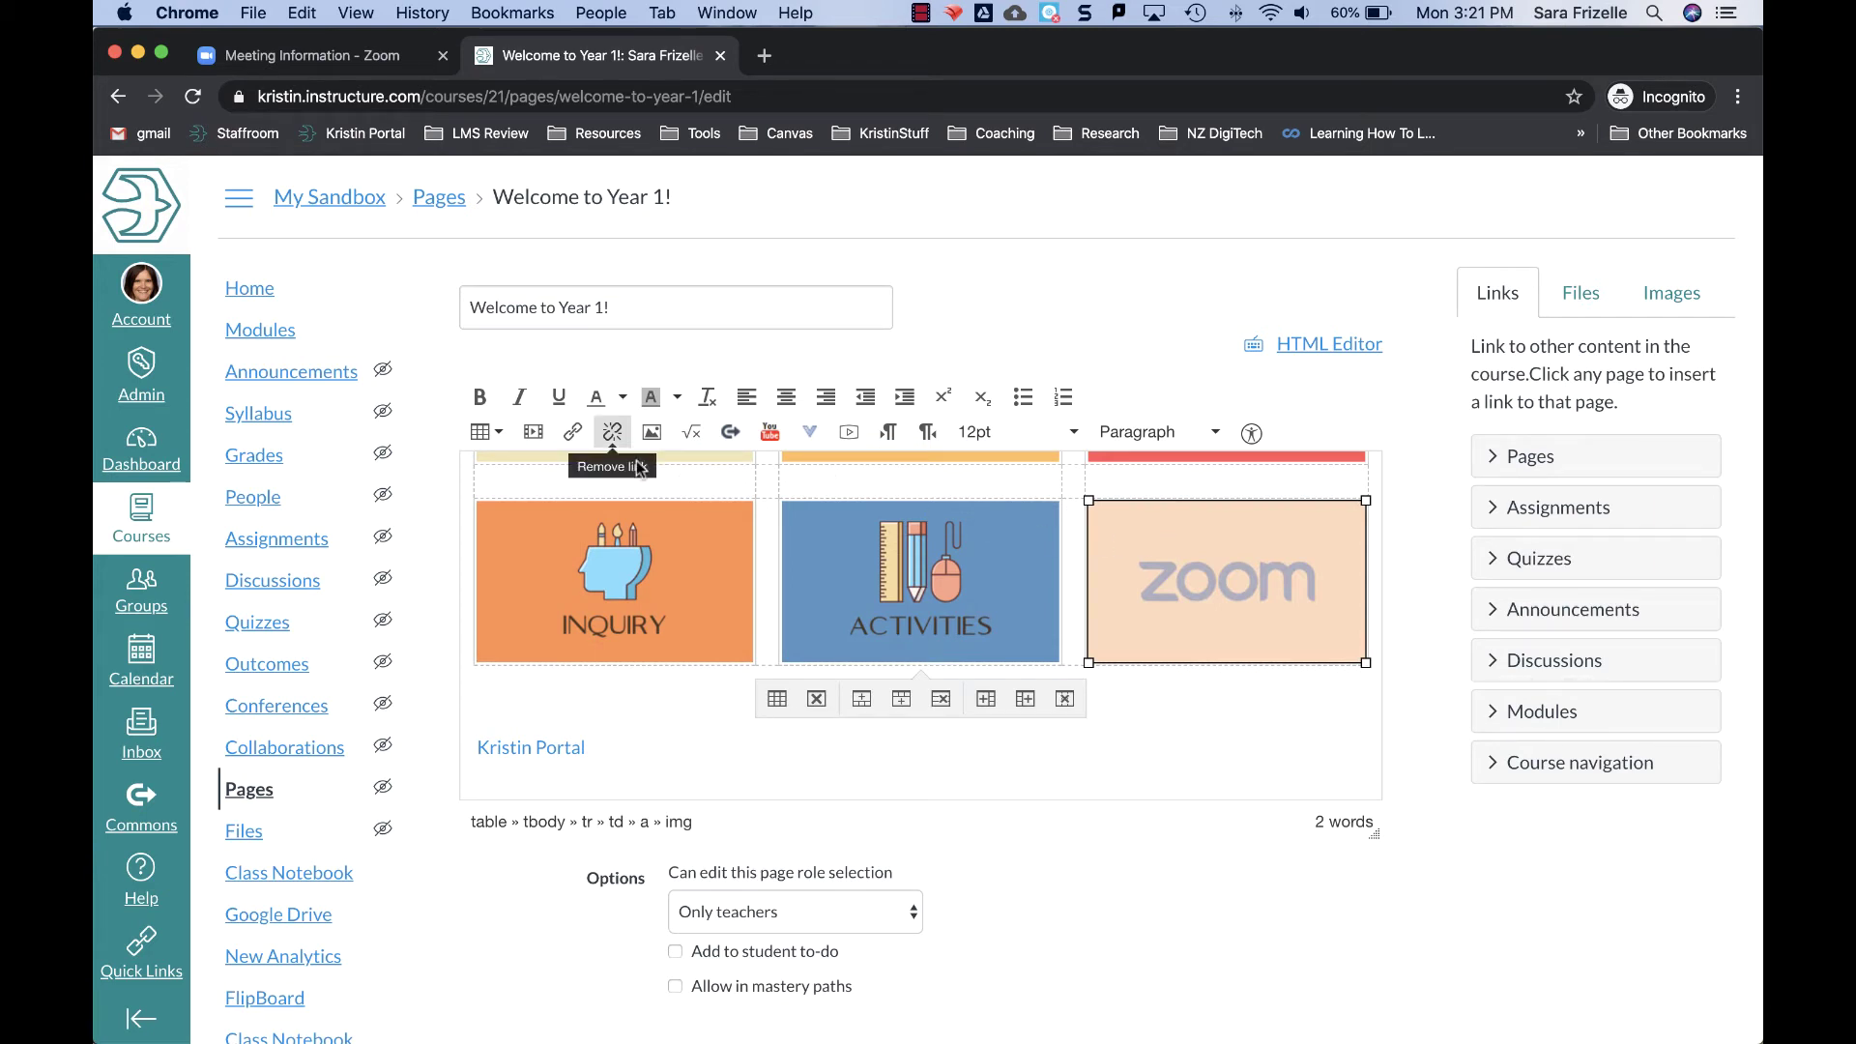
click(573, 432)
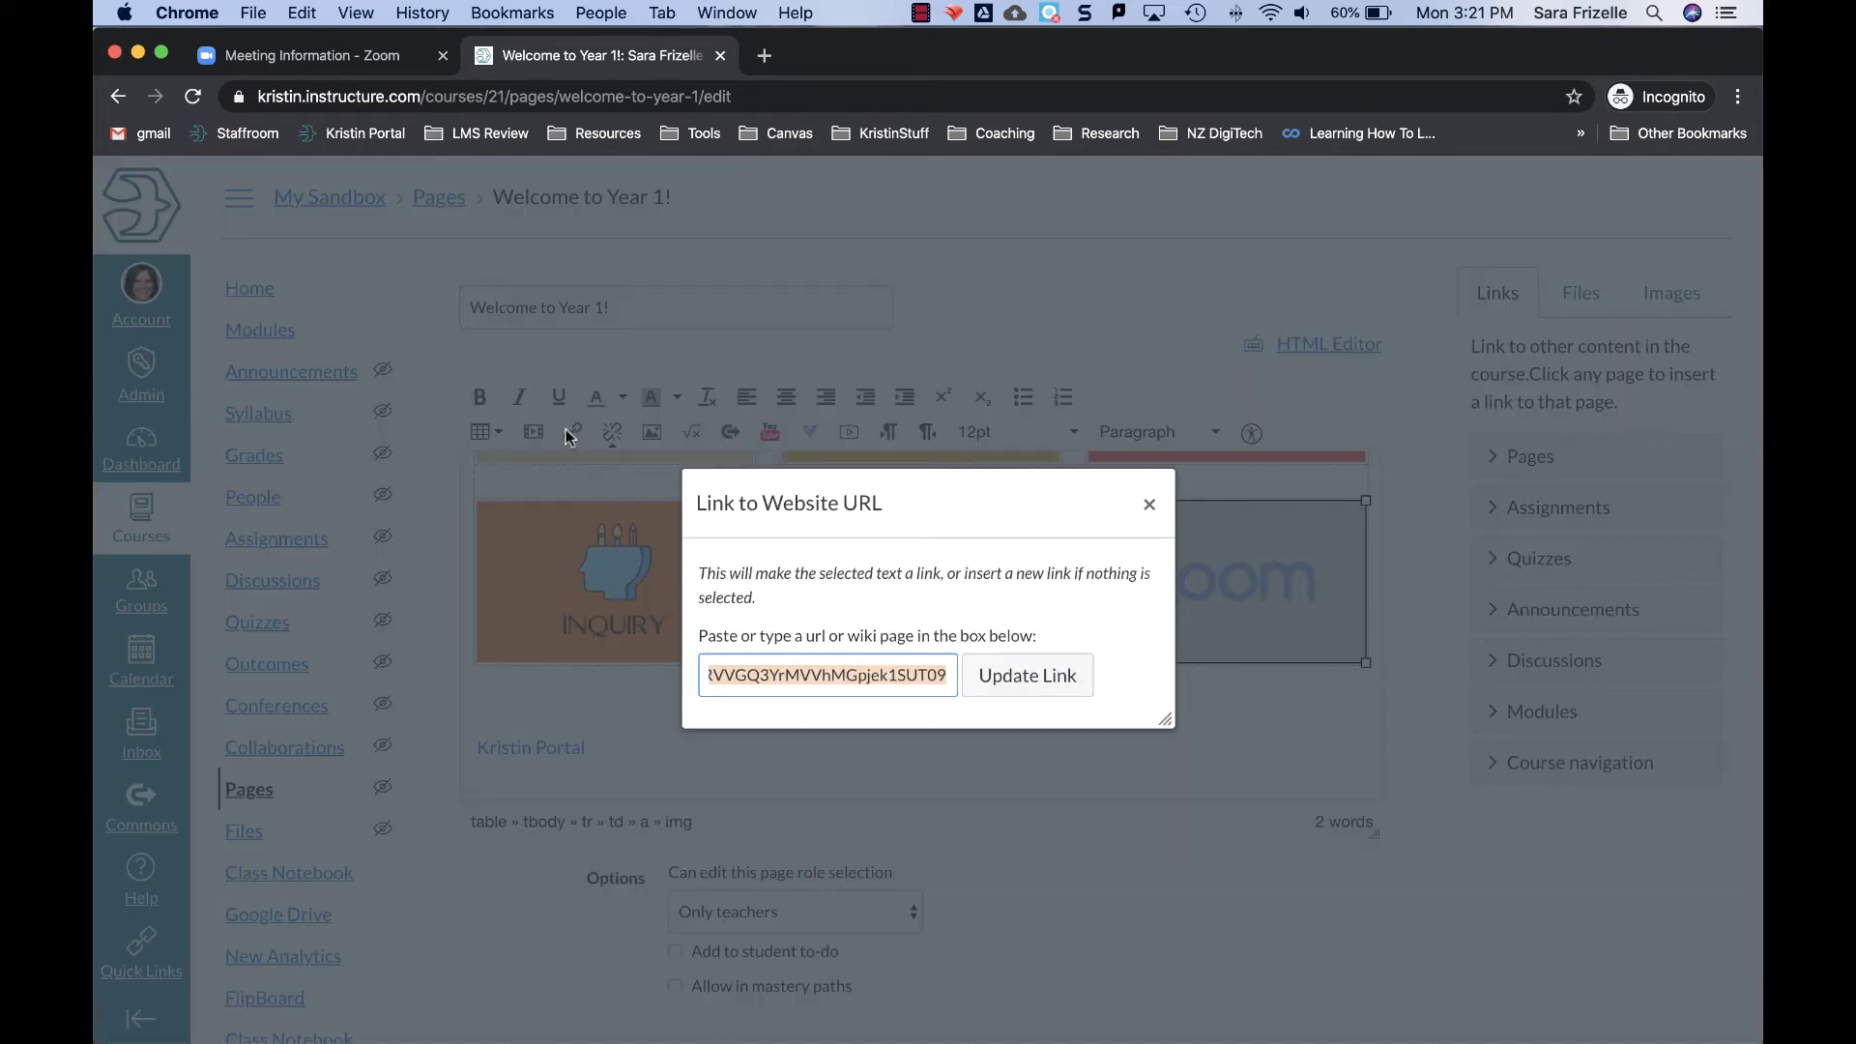
text(1Cftb0^L2POs)
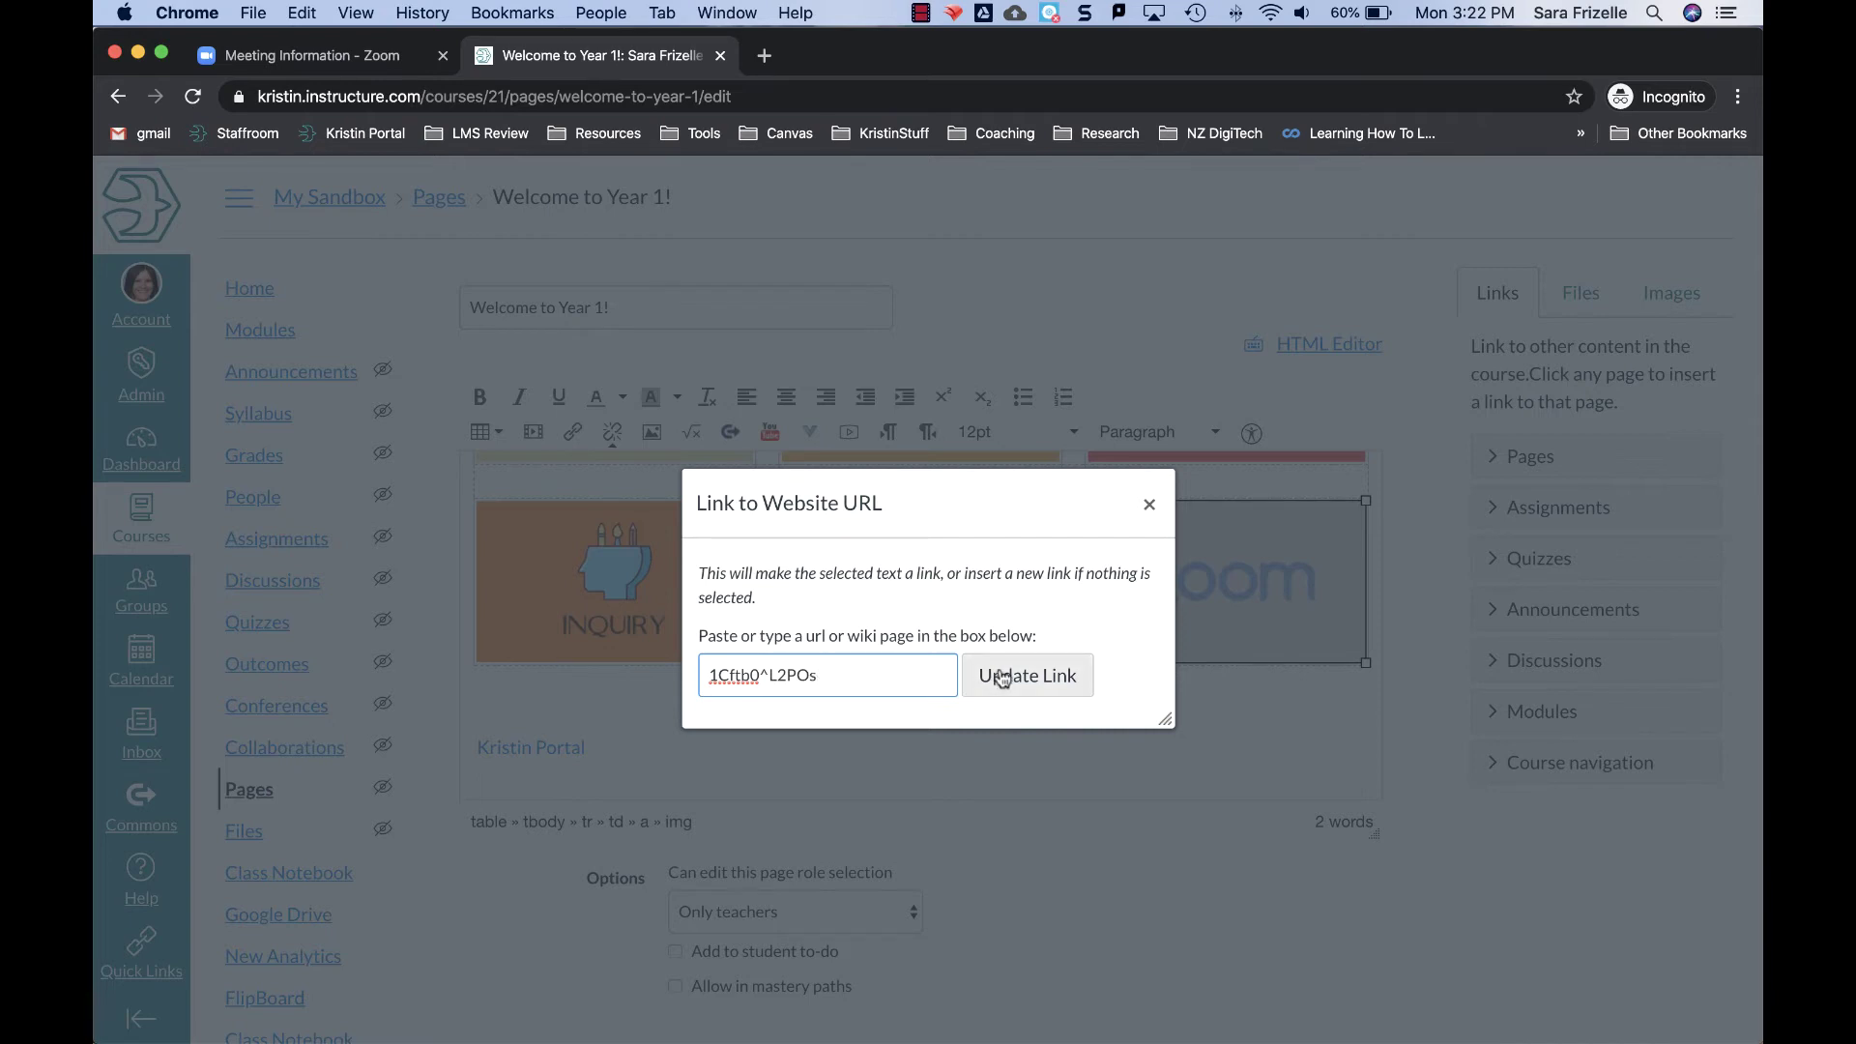
click(1149, 503)
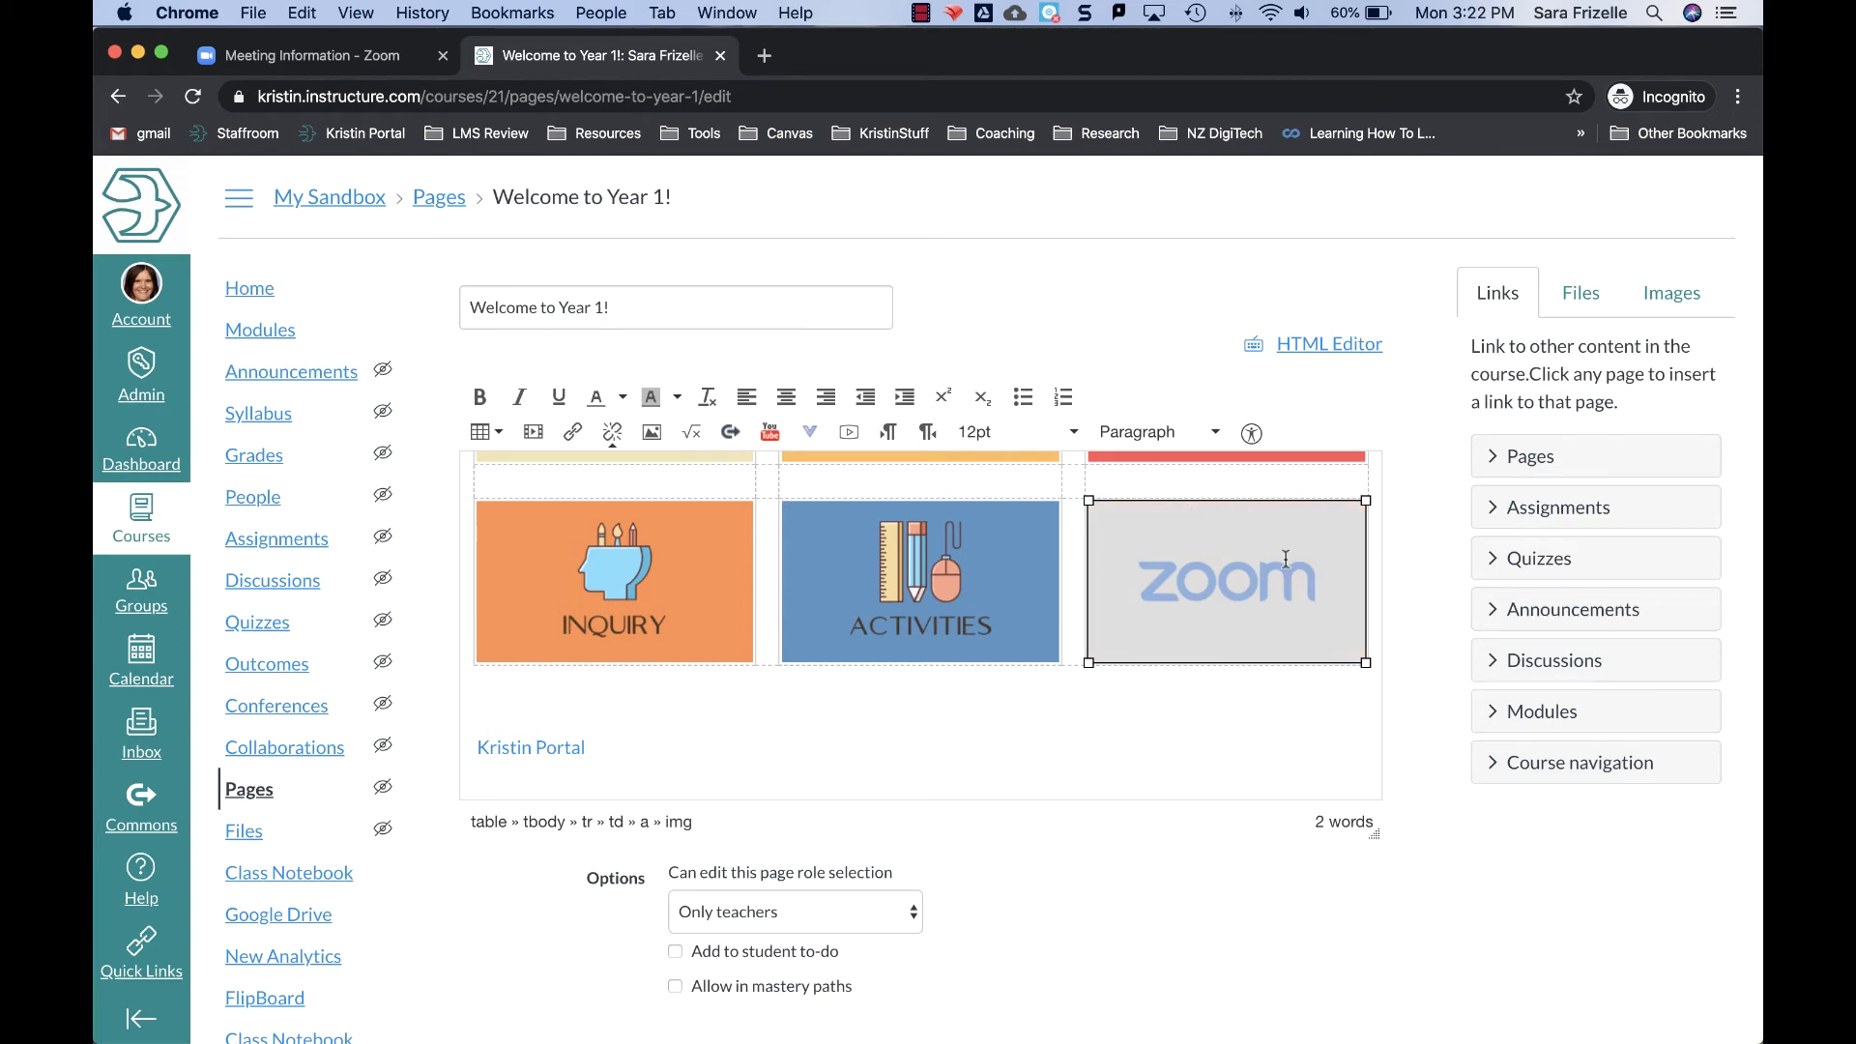
scroll(1334, 676, down, 5)
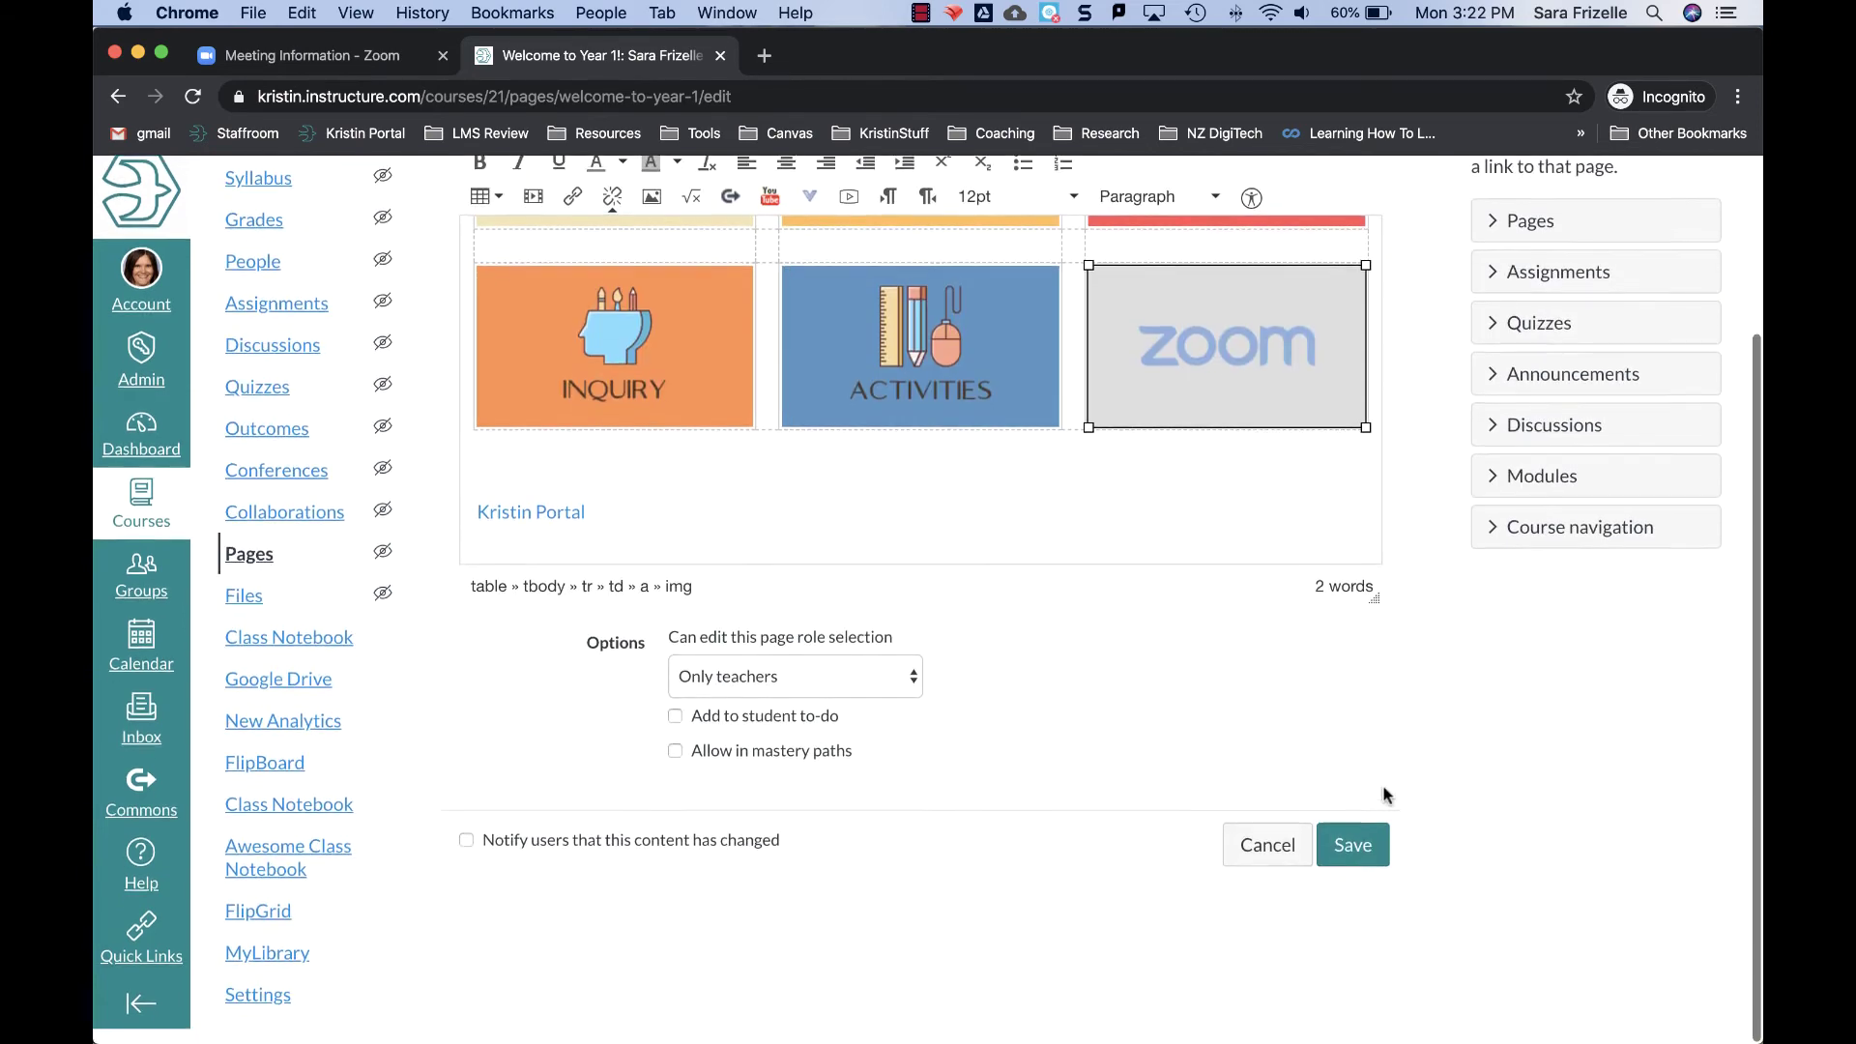
click(1354, 860)
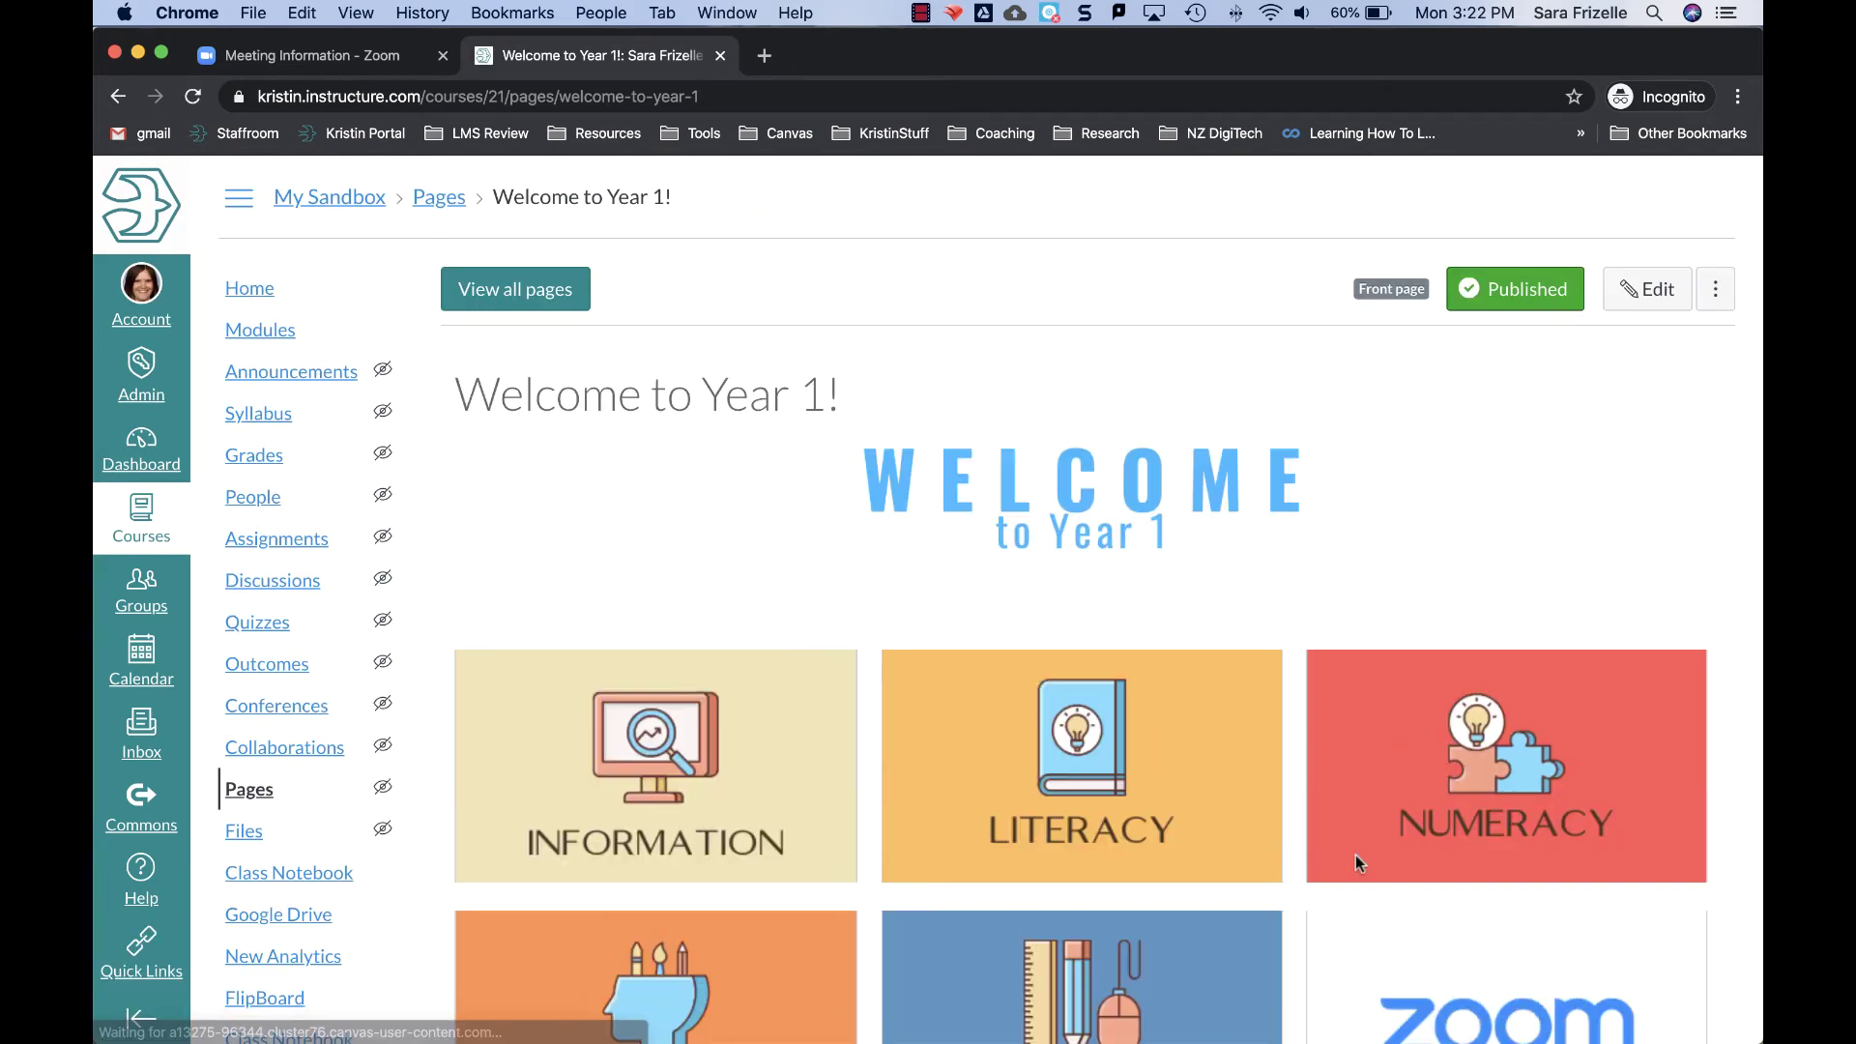
scroll(1356, 860, down, 3)
click(1404, 785)
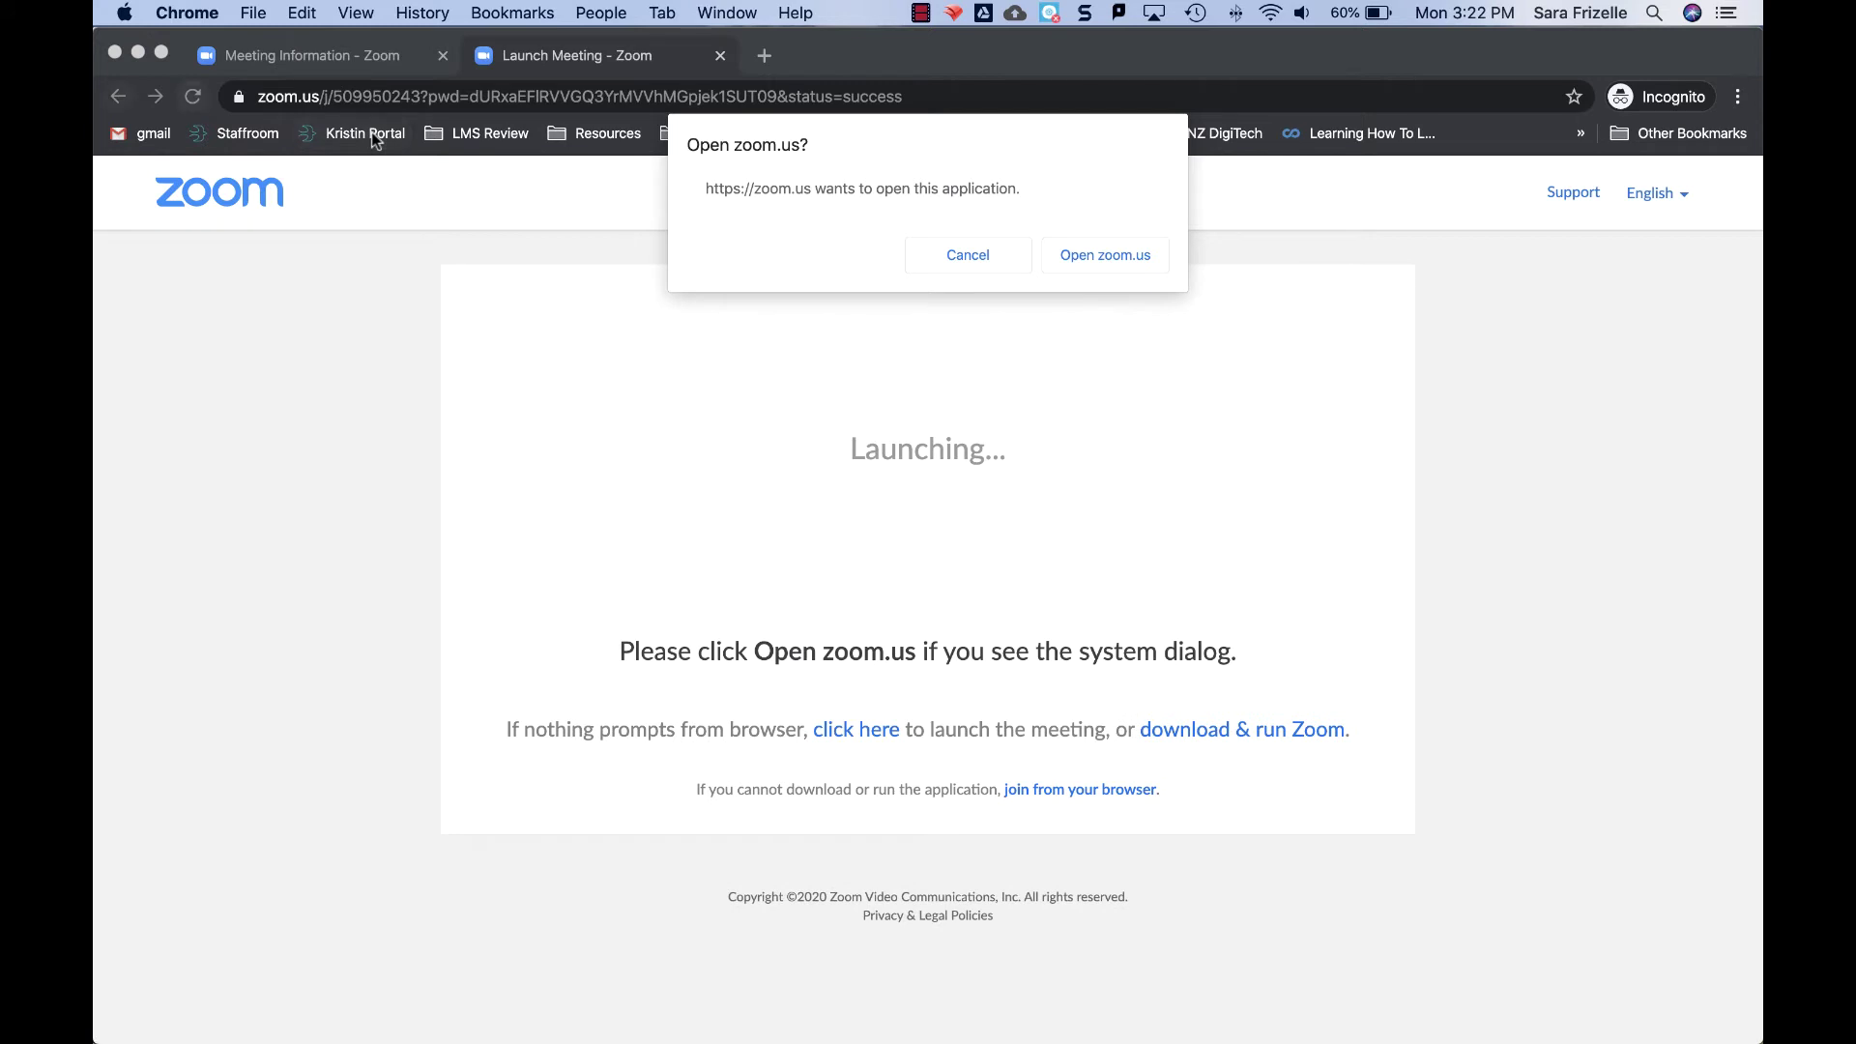
click(117, 97)
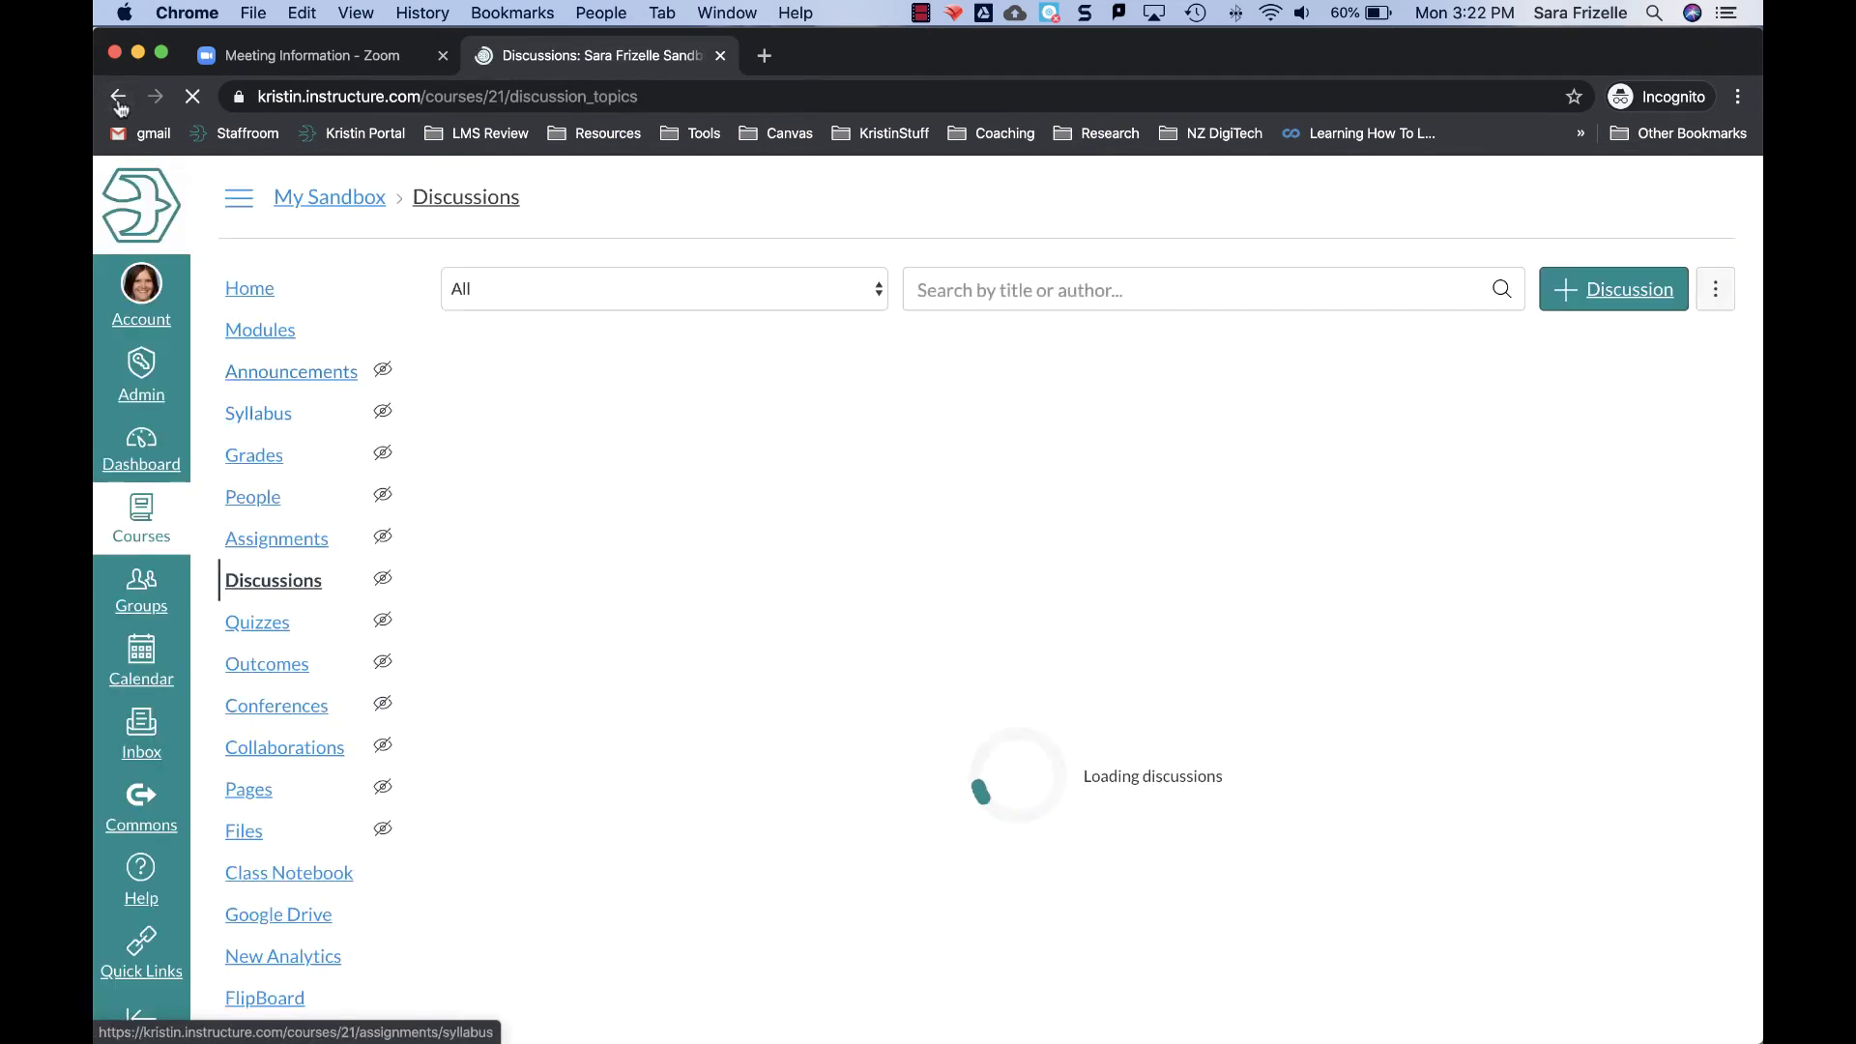
click(118, 97)
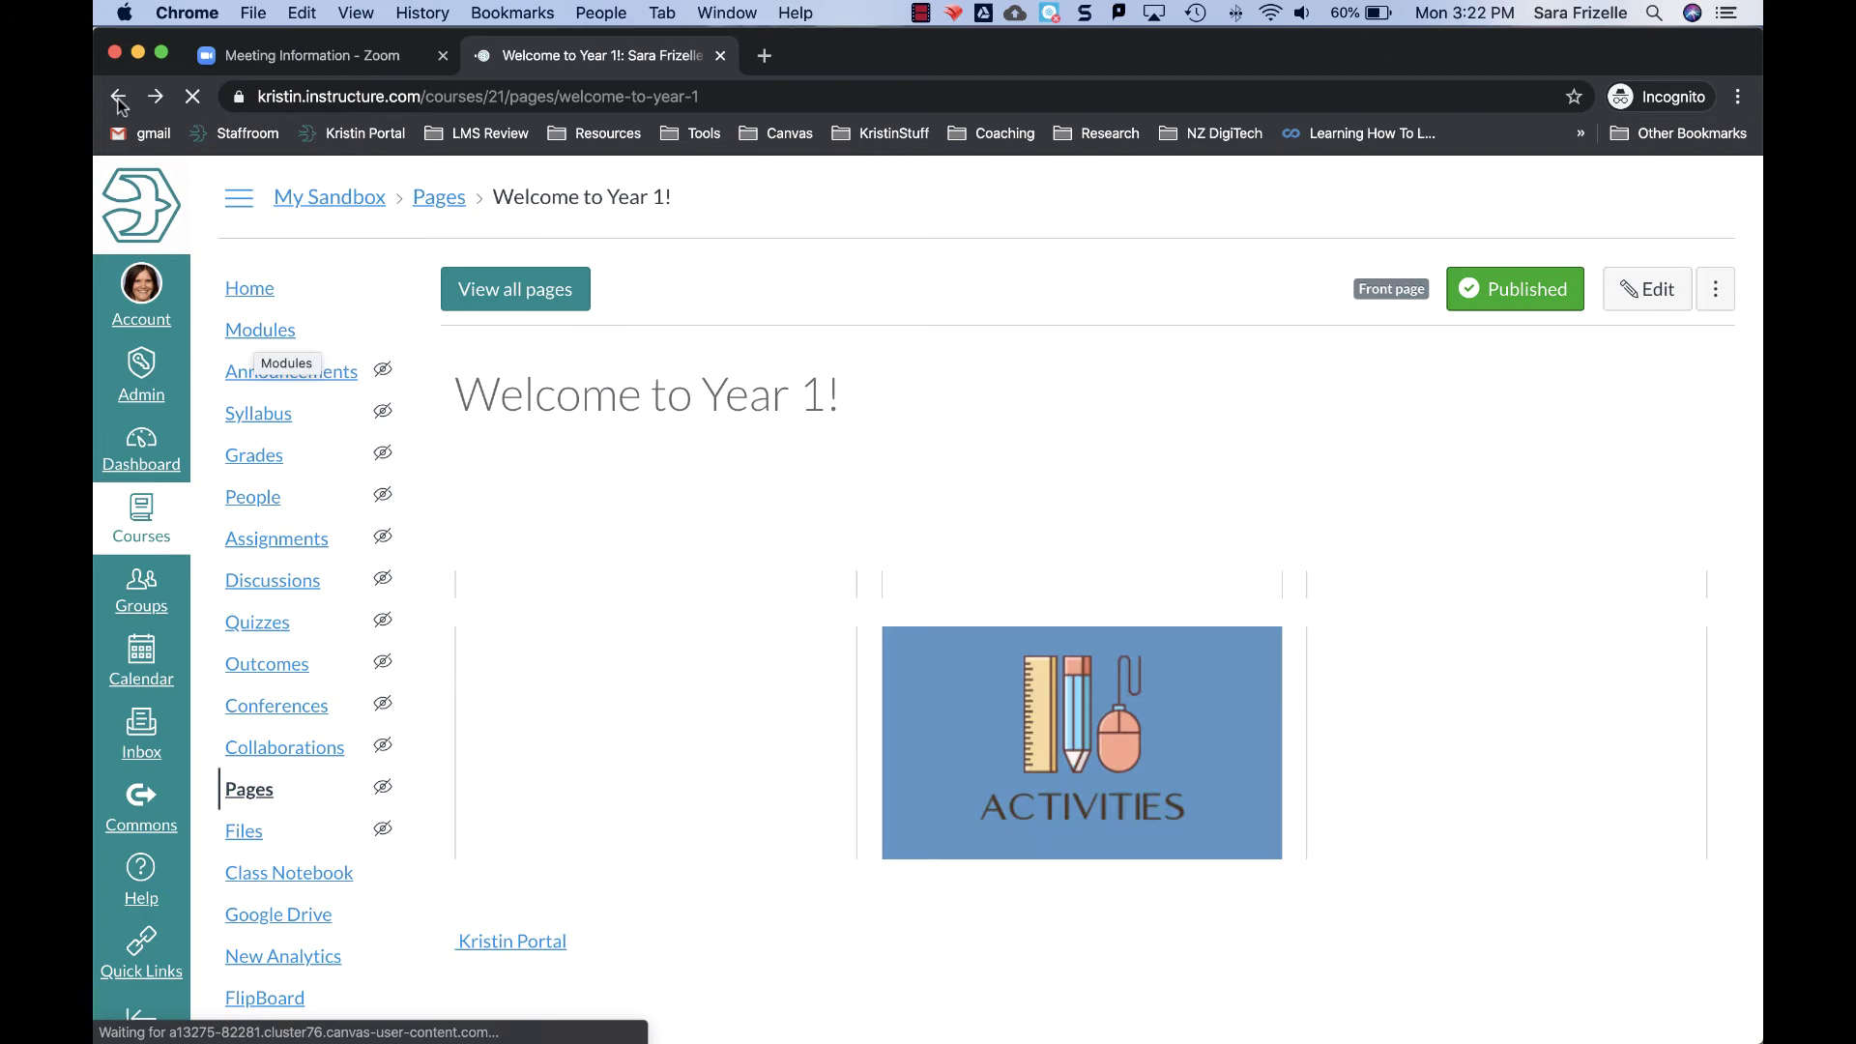
scroll(686, 374, down, 1)
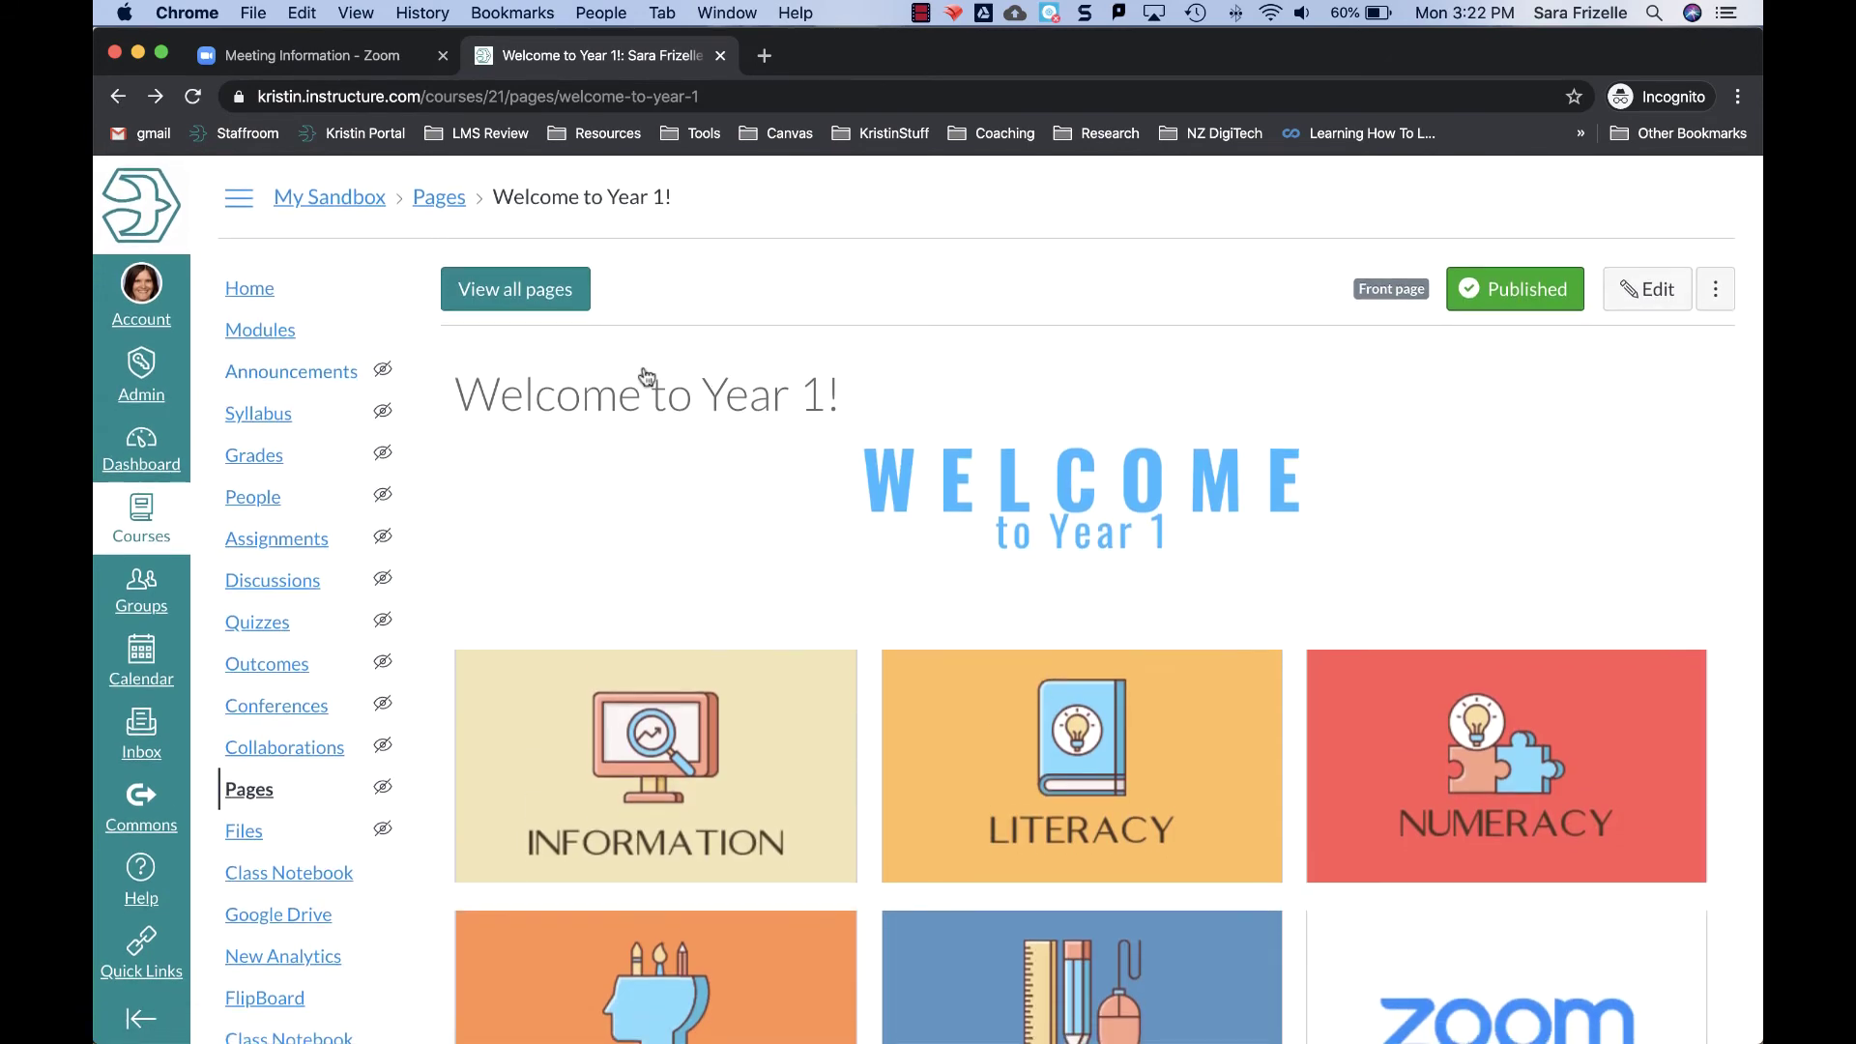
- Draft a new course announcement titled 'Reminder Zoom Meeting'
click(316, 386)
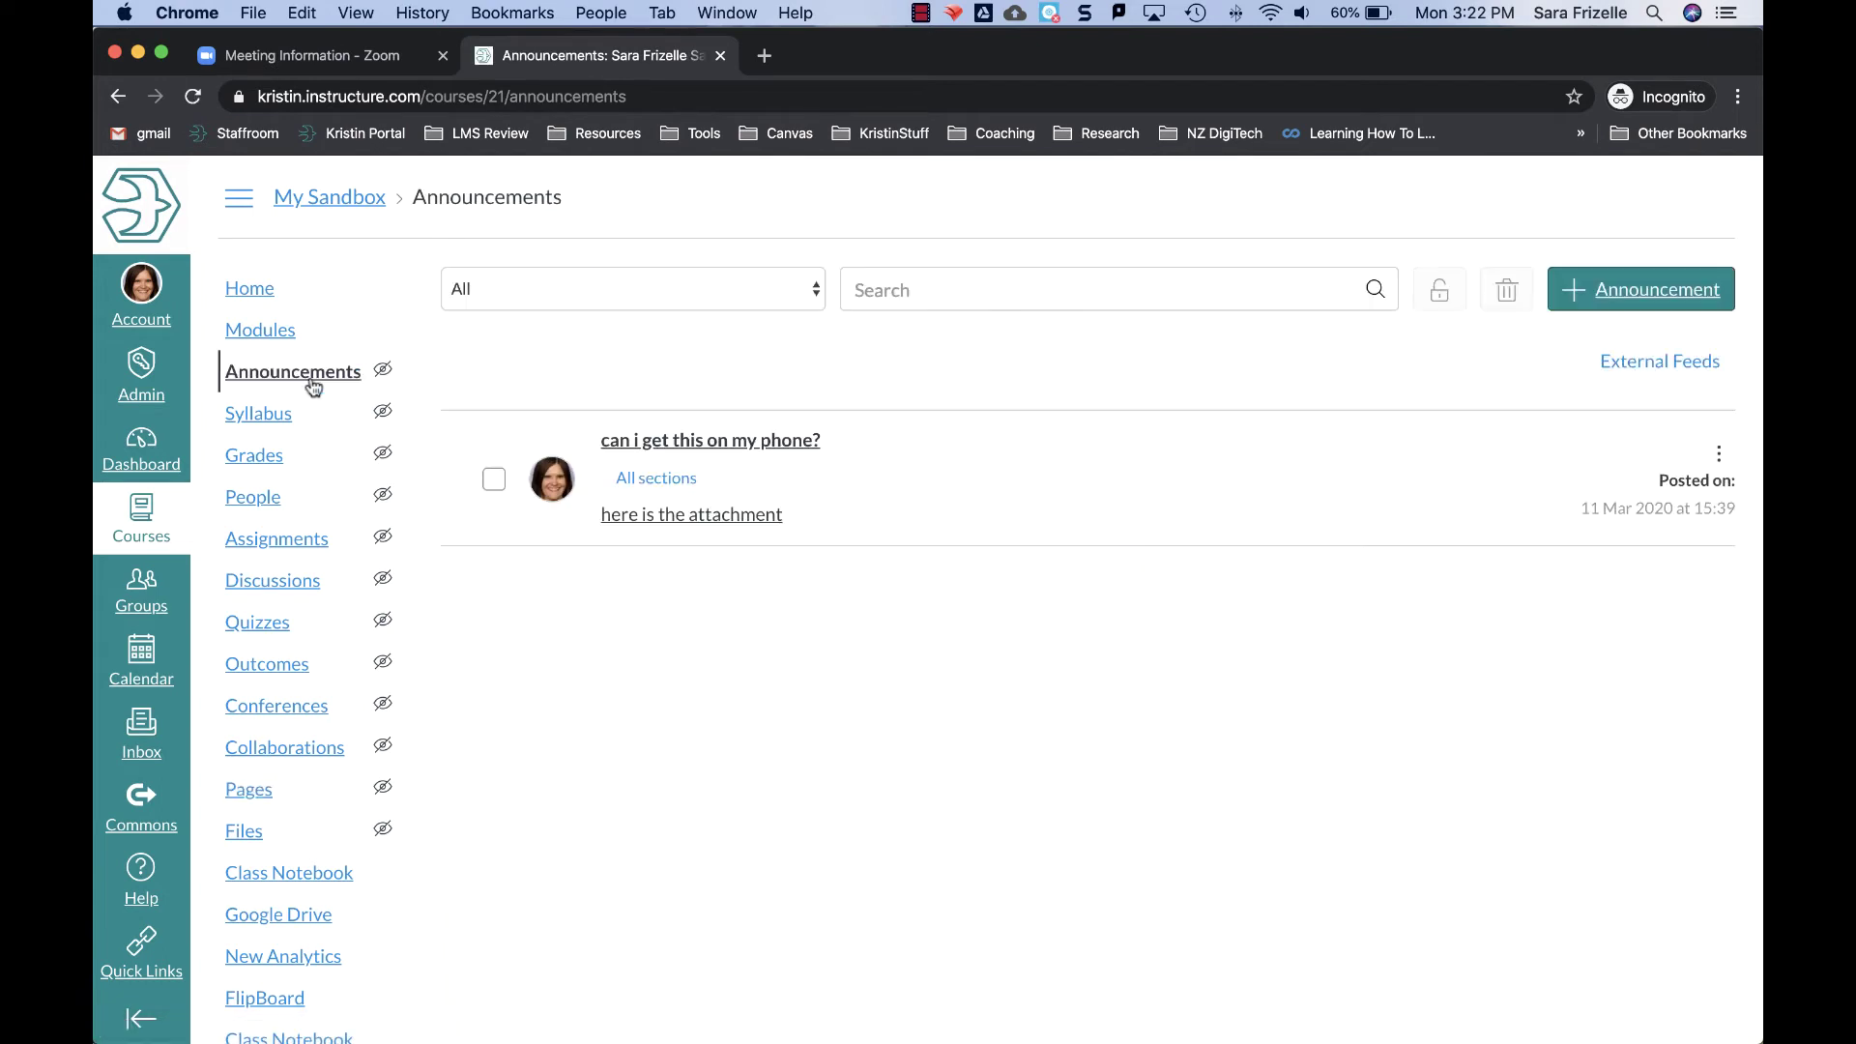
click(1622, 299)
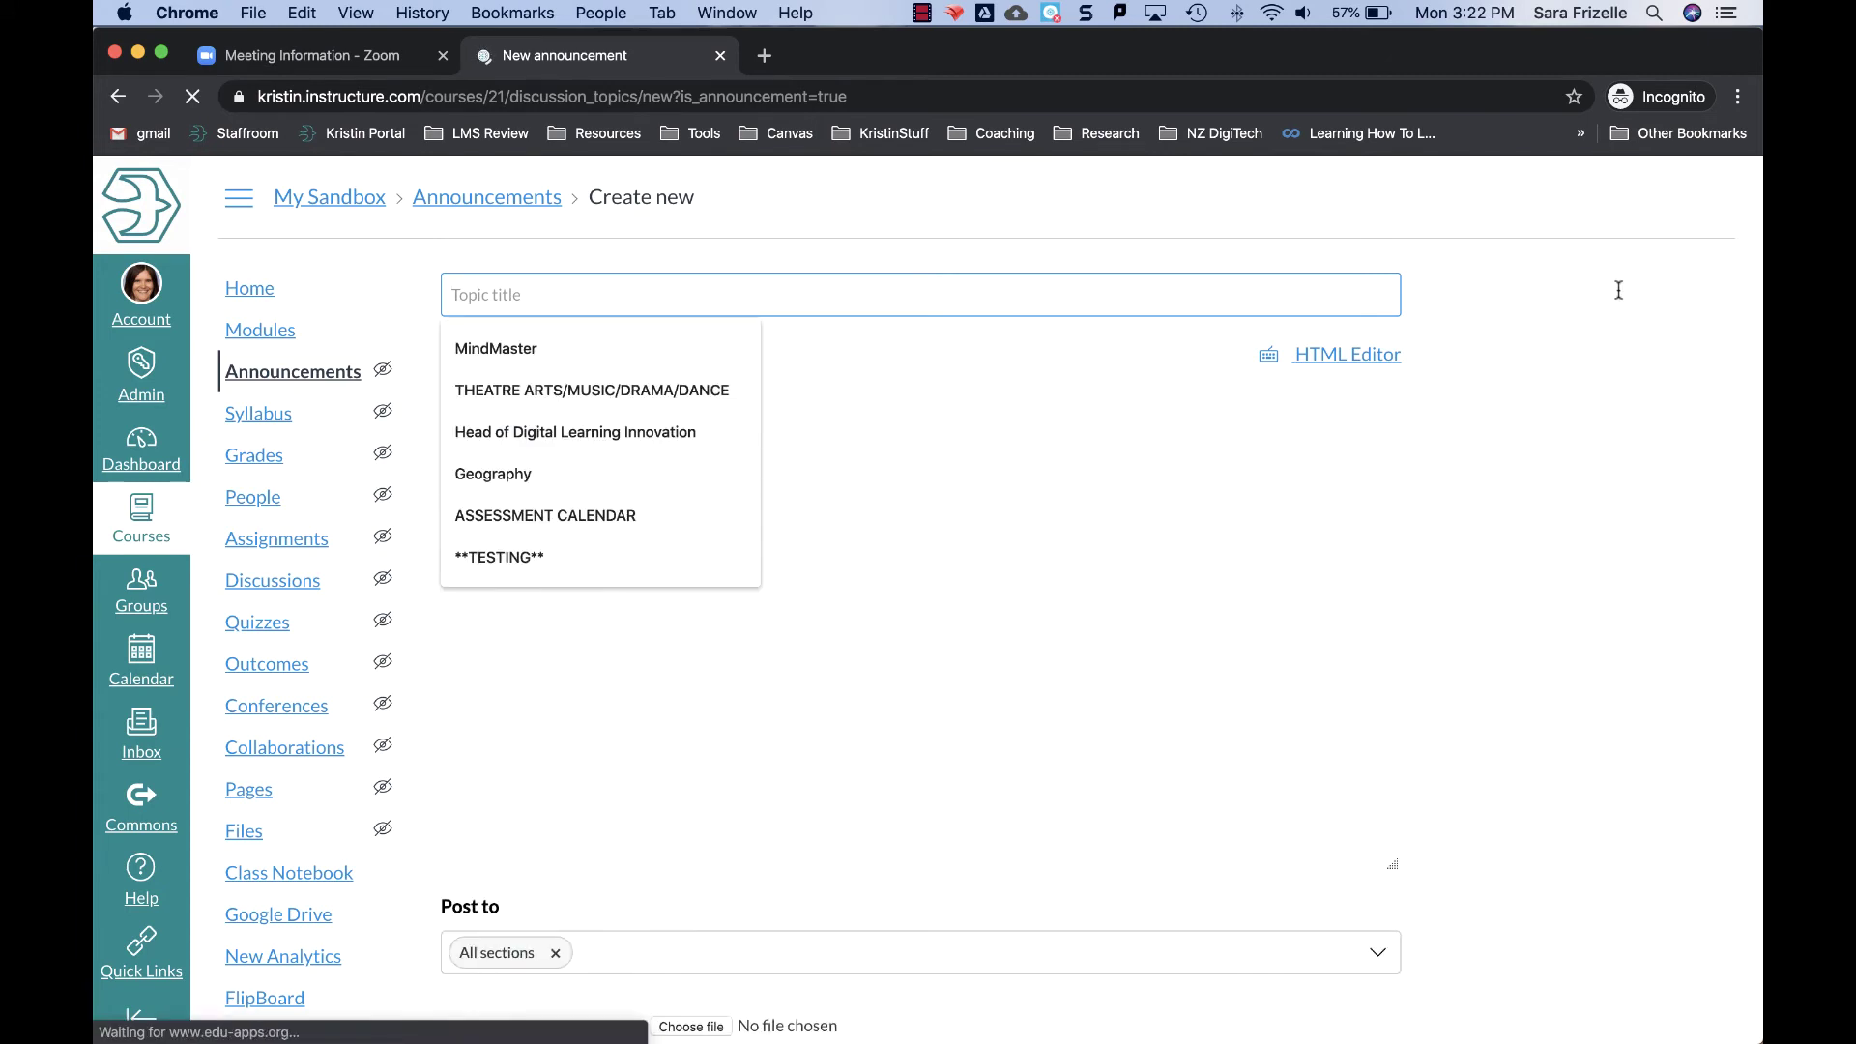
text(Reminder Zoom Meeting)
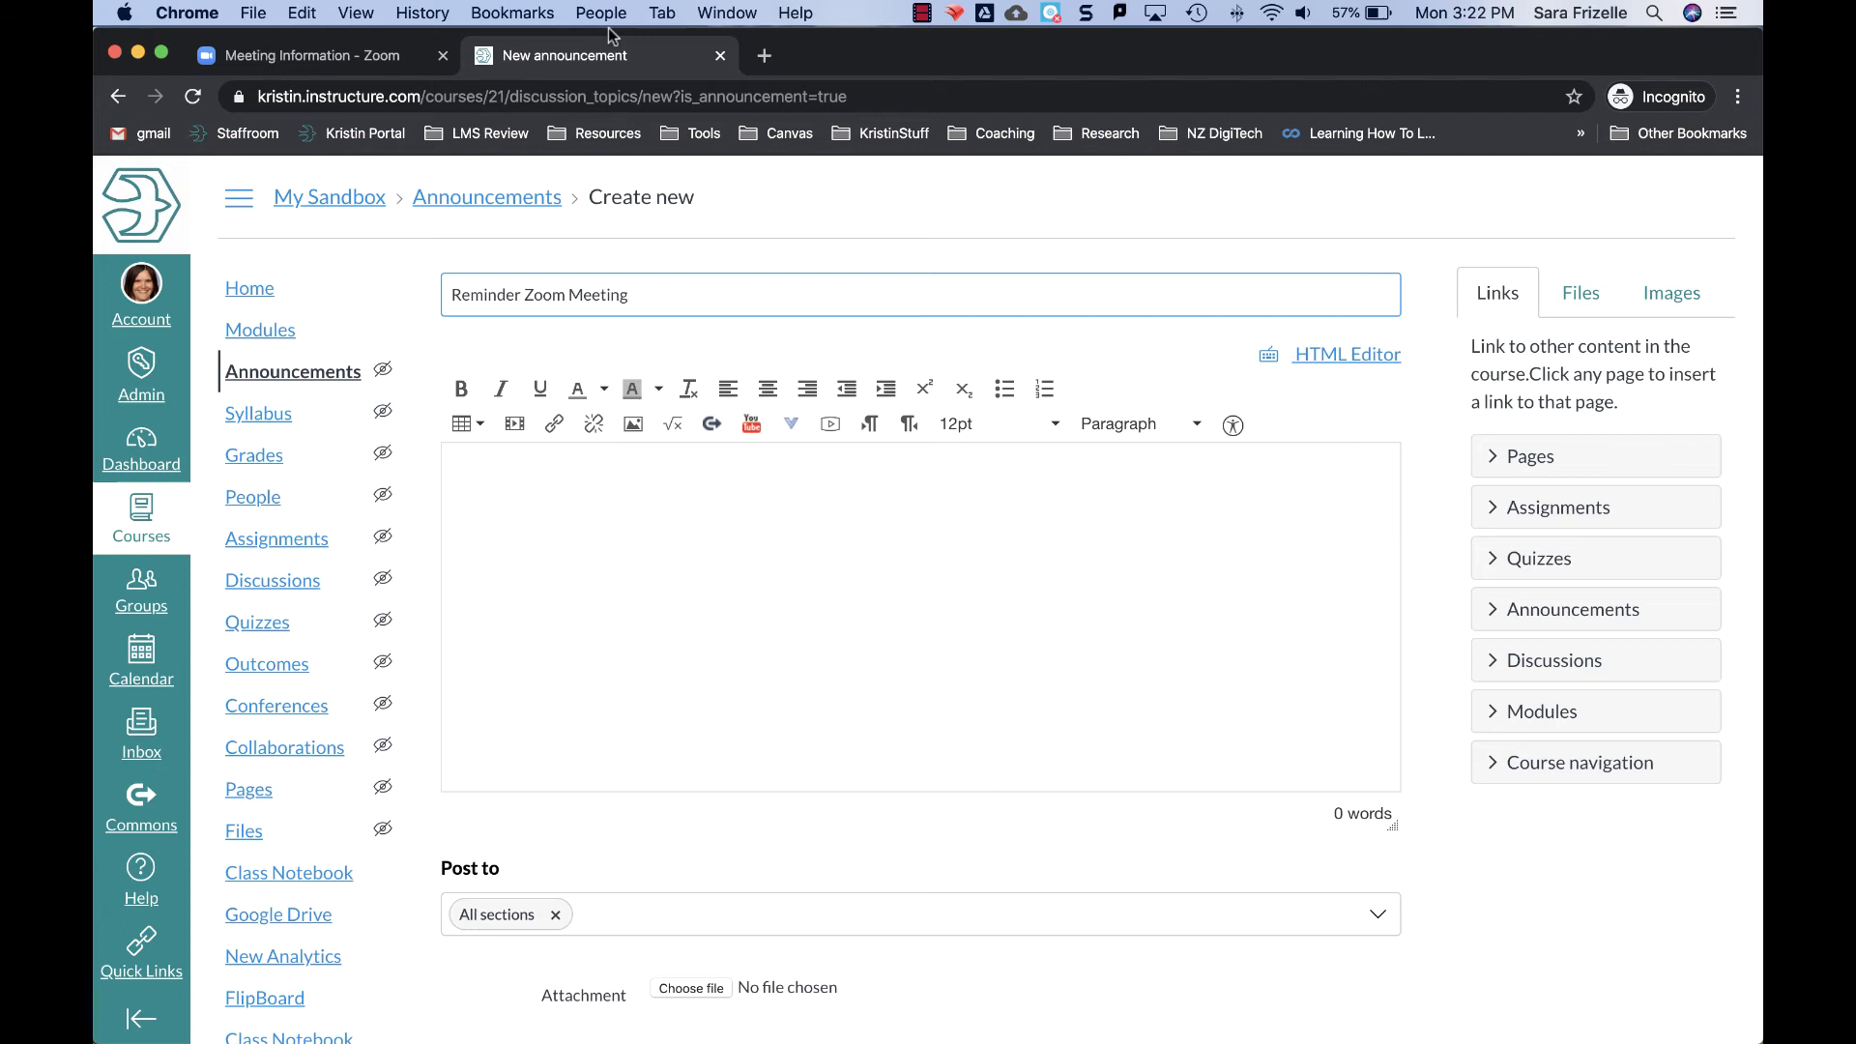
click(334, 56)
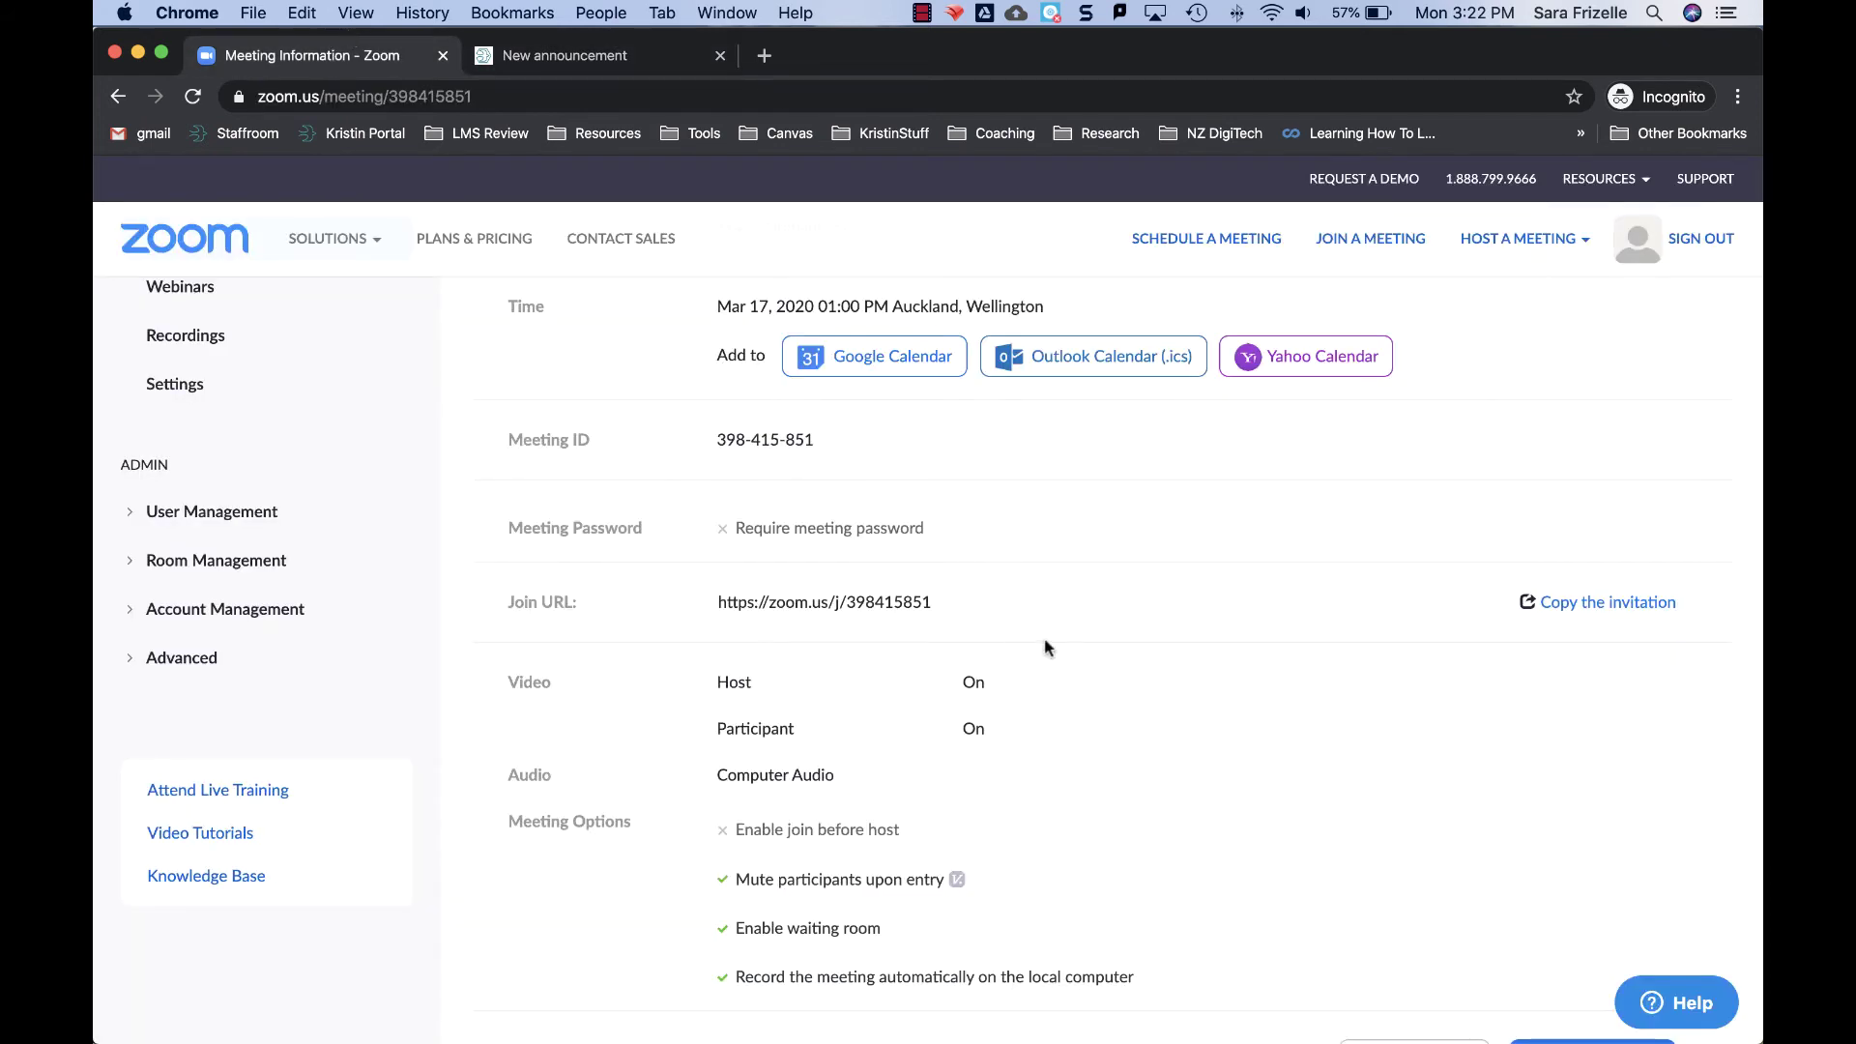
- Copy the full Year 9 Humanities meeting invitation text and close the invitation window
click(1591, 609)
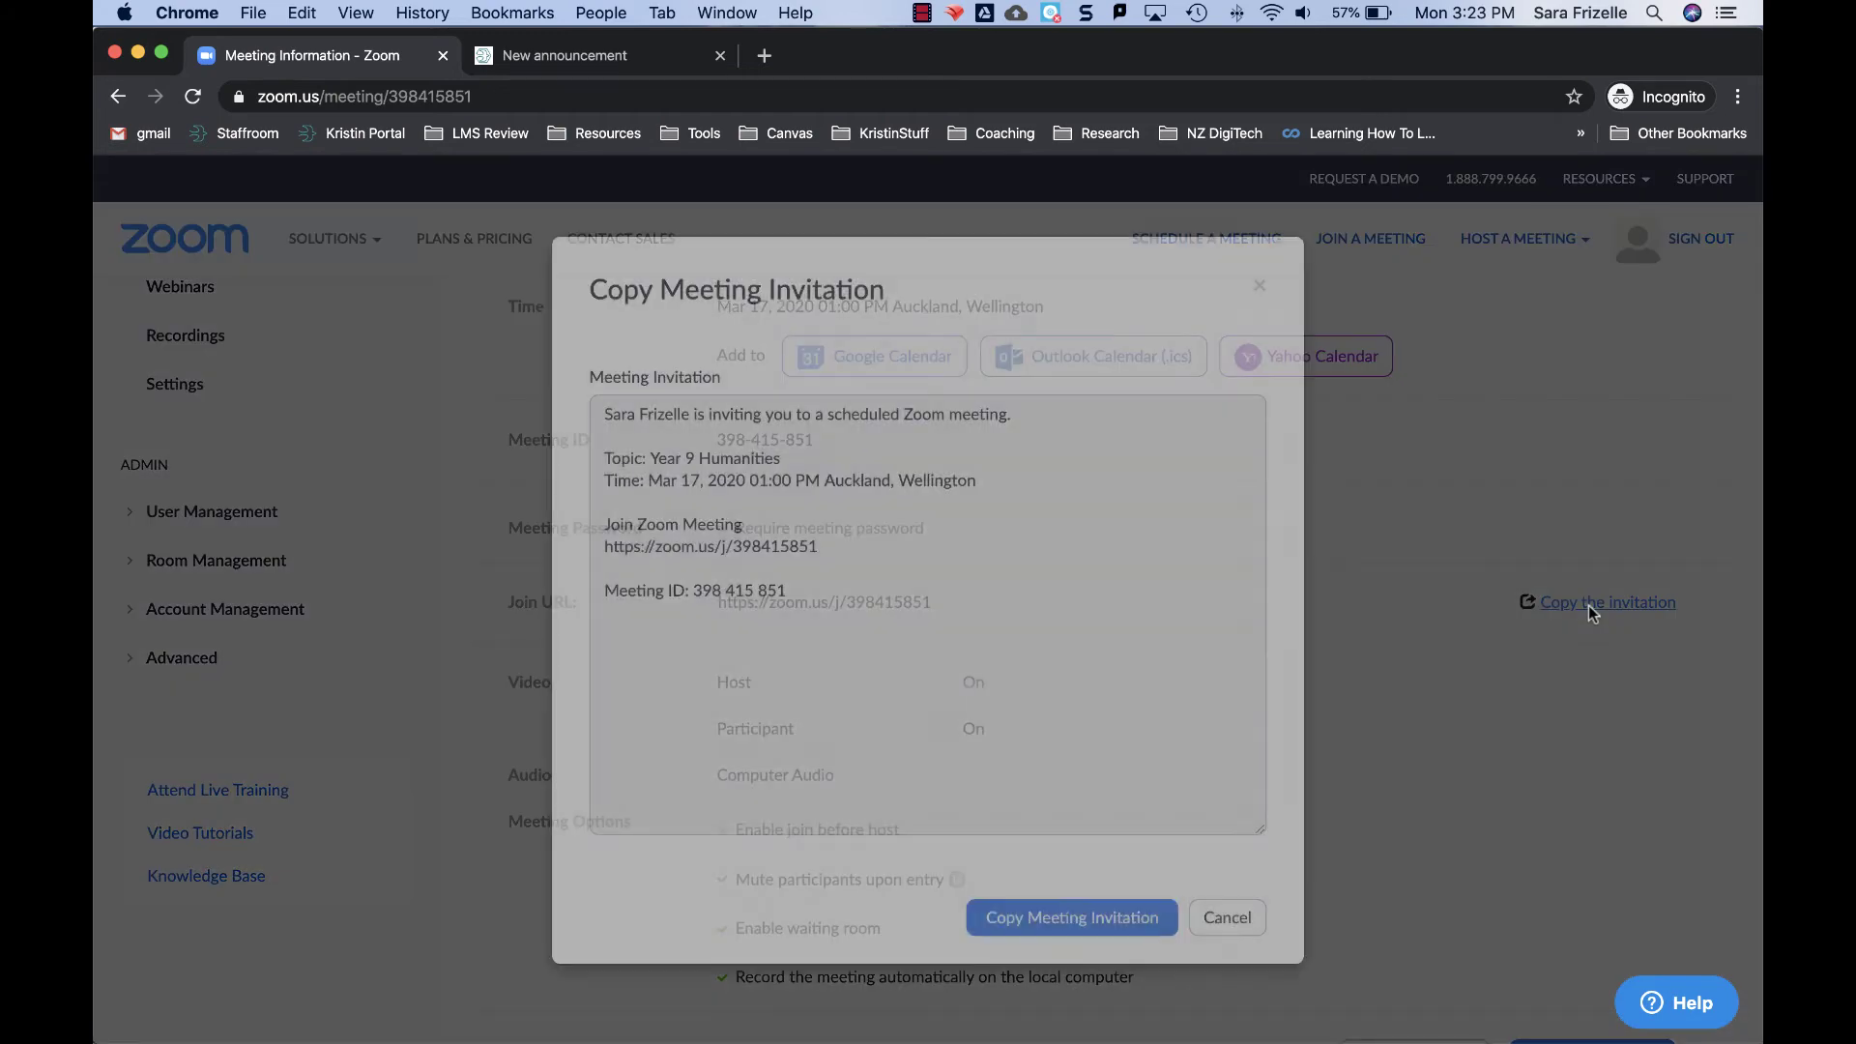
drag(800, 613, 616, 498)
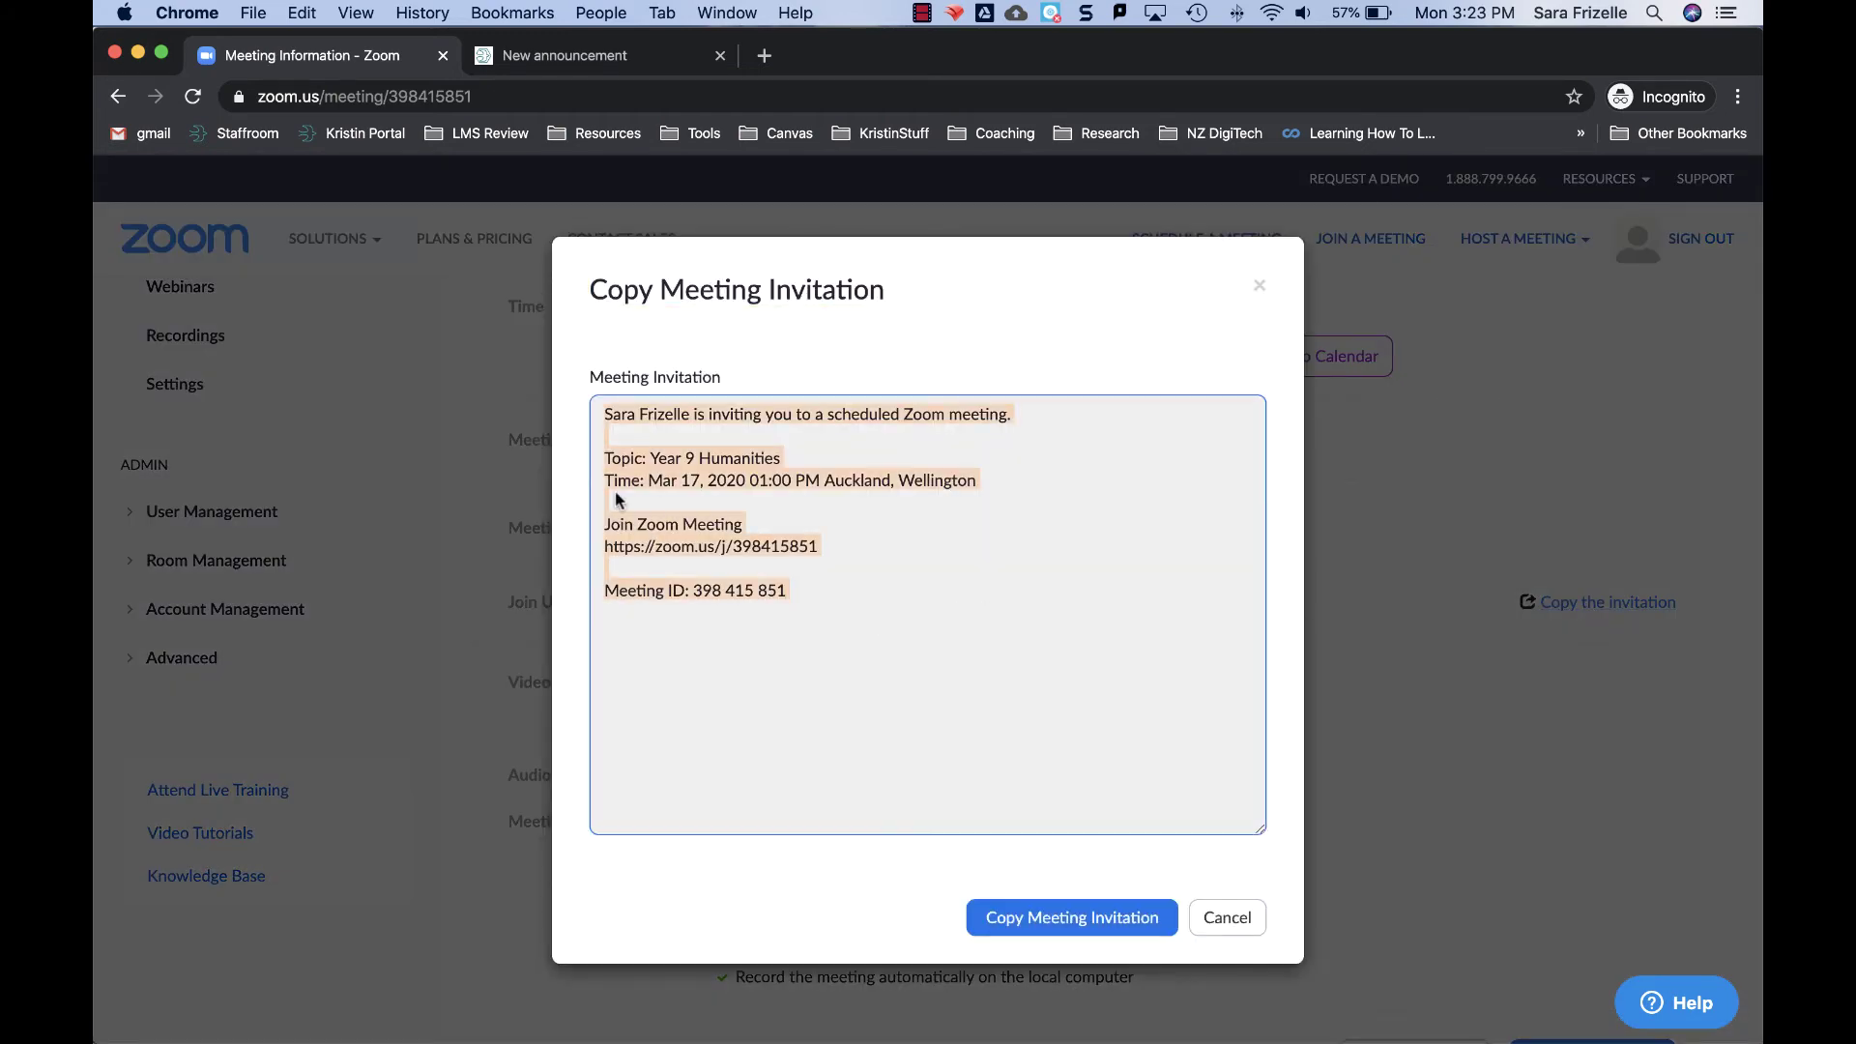
key(ctrl+super+d)
key(super+w)
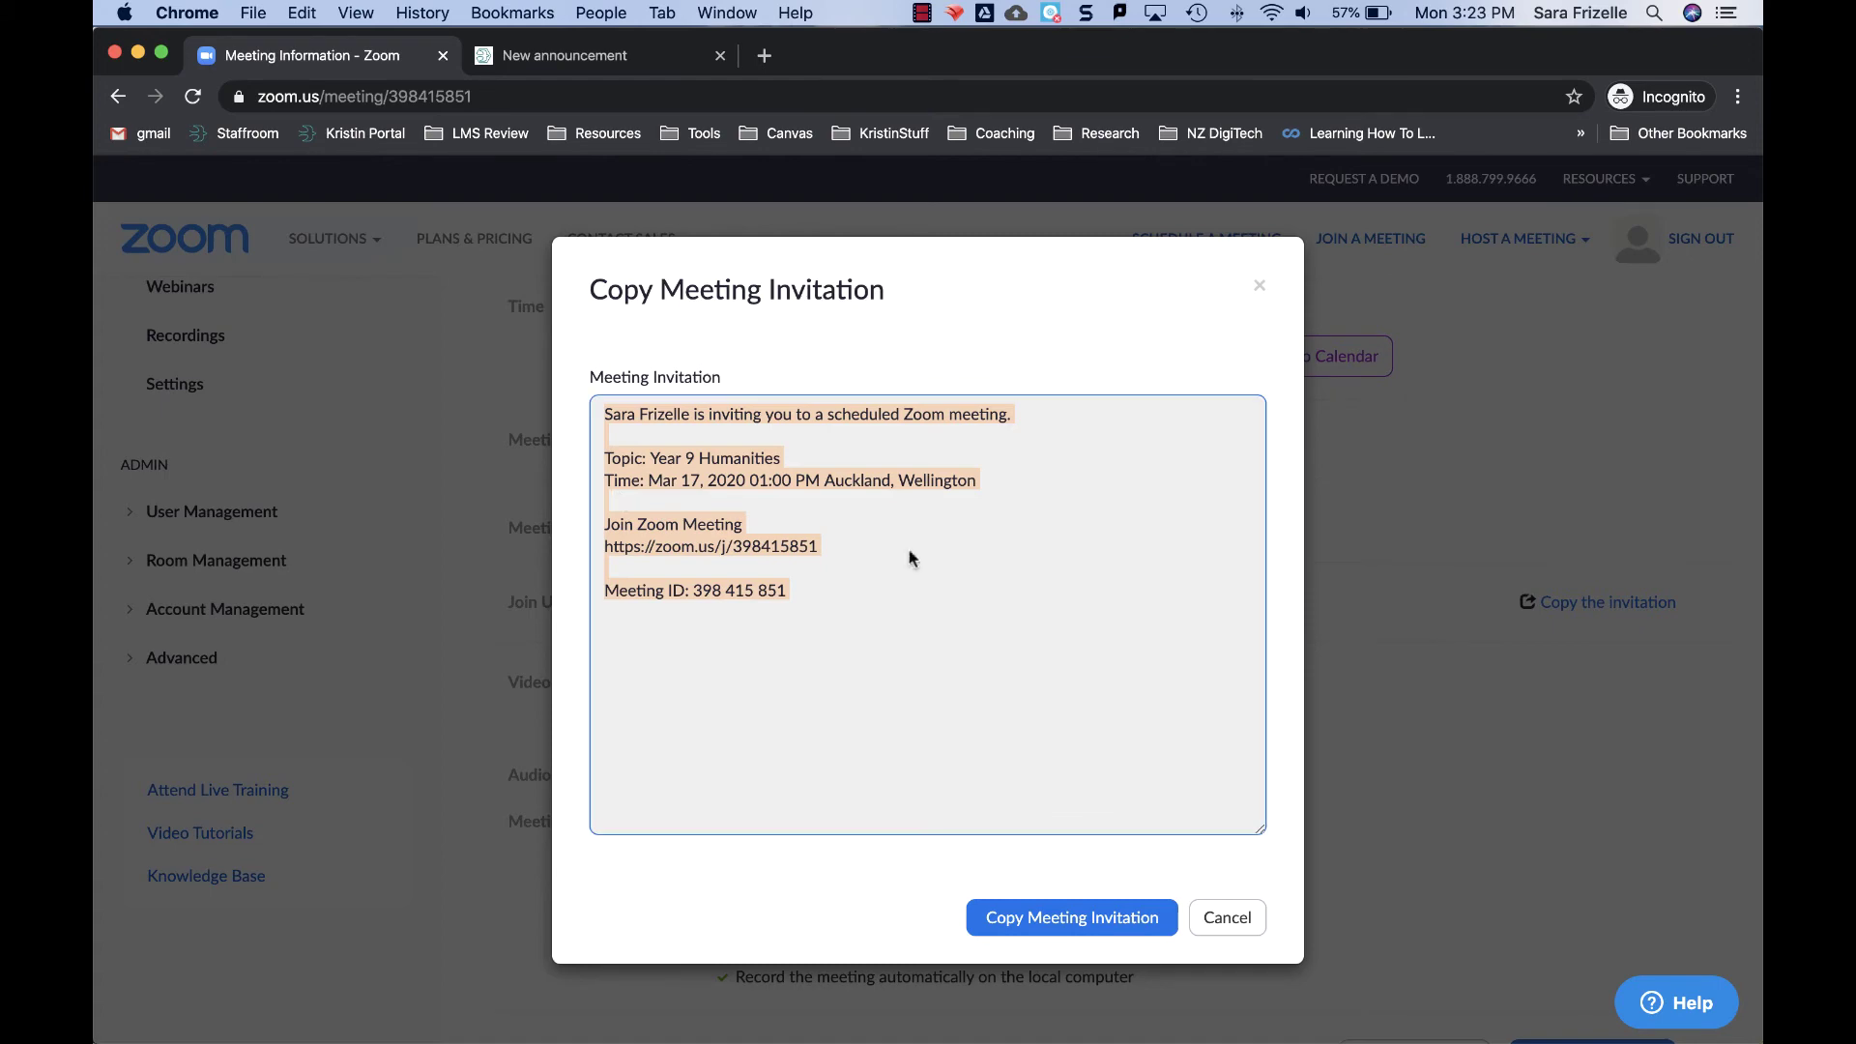
click(1013, 915)
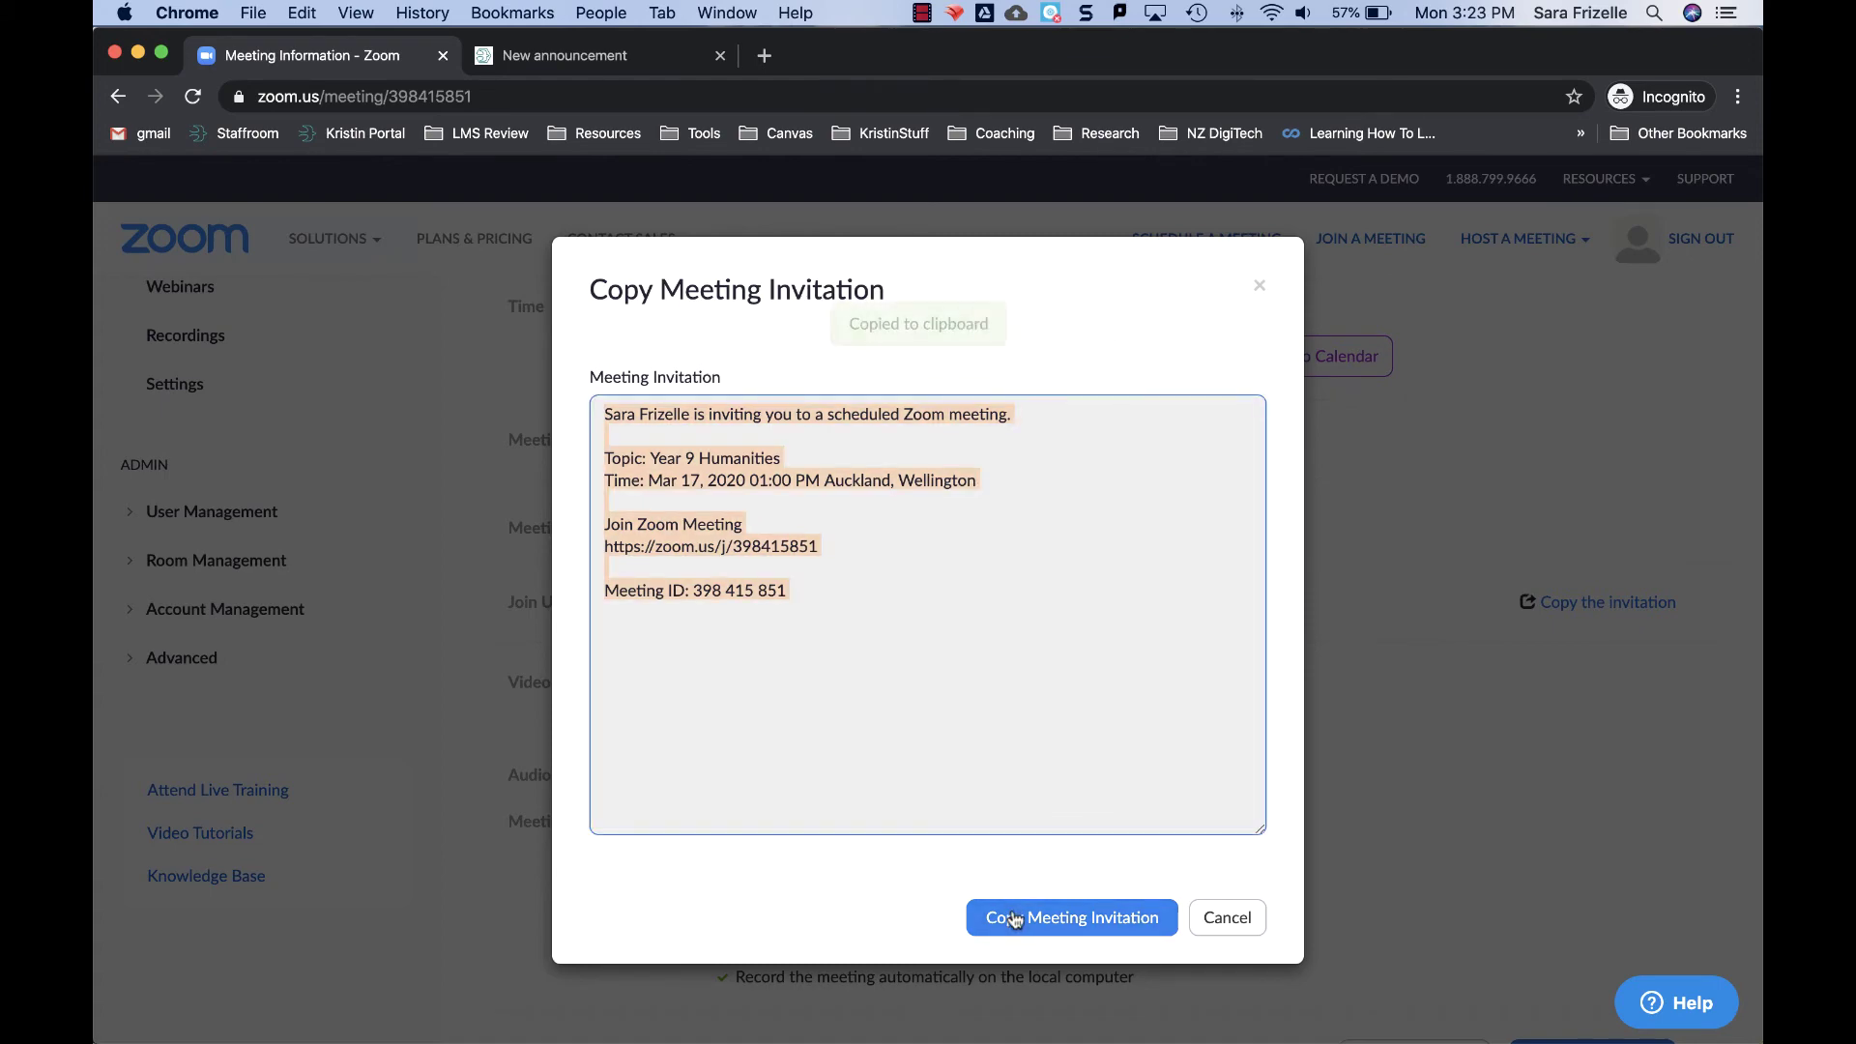
click(1261, 288)
- Paste the copied invitation into the announcement body and save the announcement
click(597, 50)
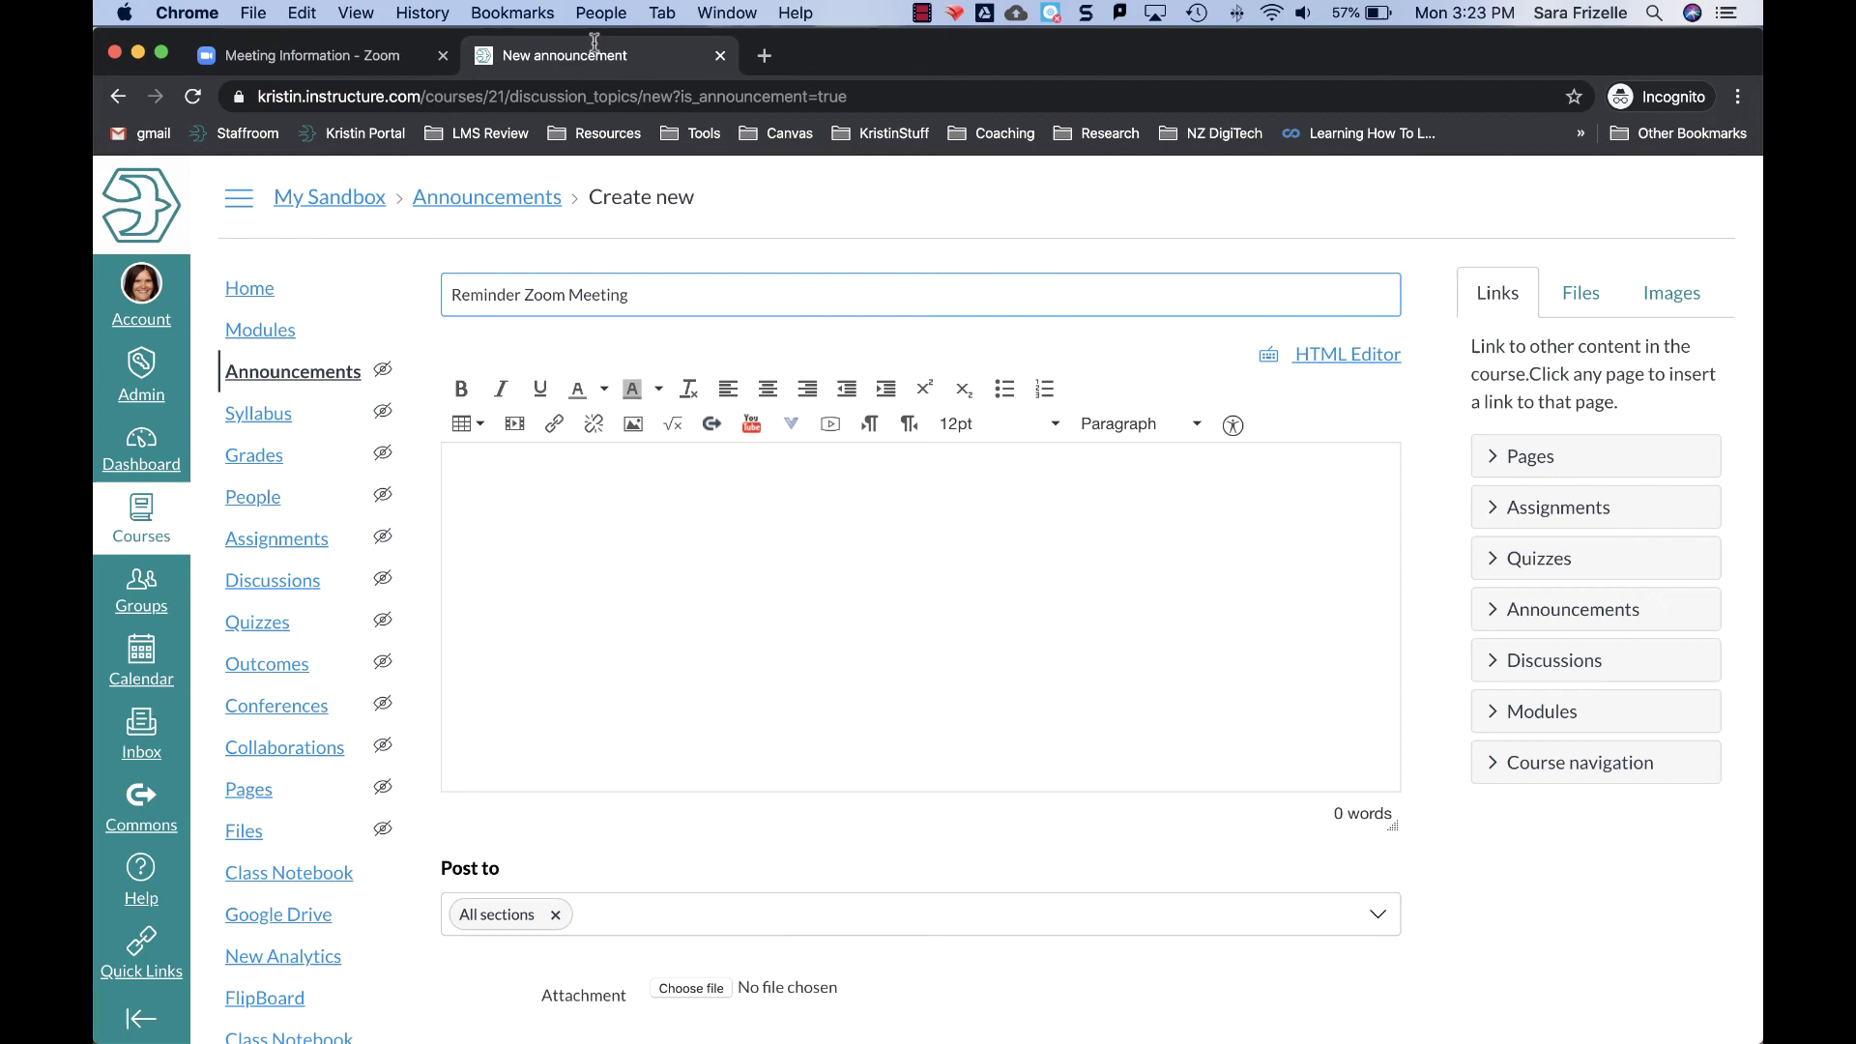
click(634, 538)
key(super+v)
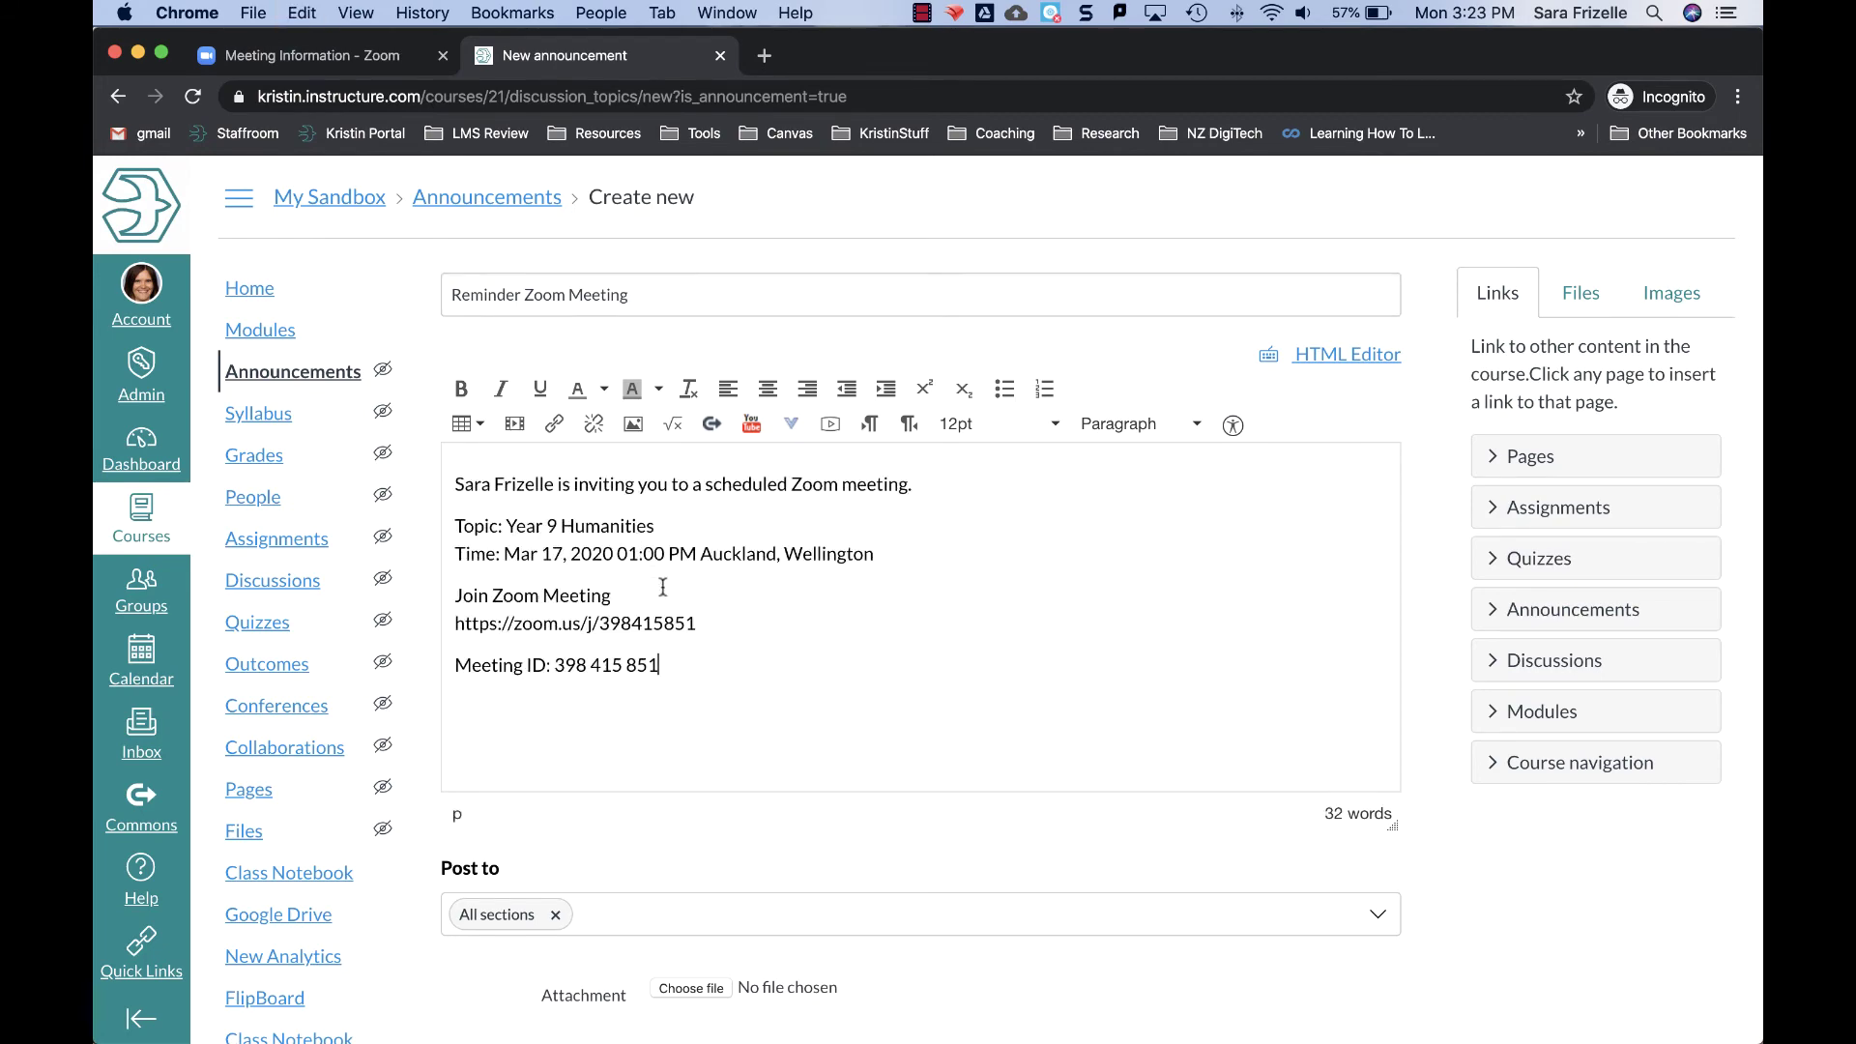
scroll(936, 649, down, 5)
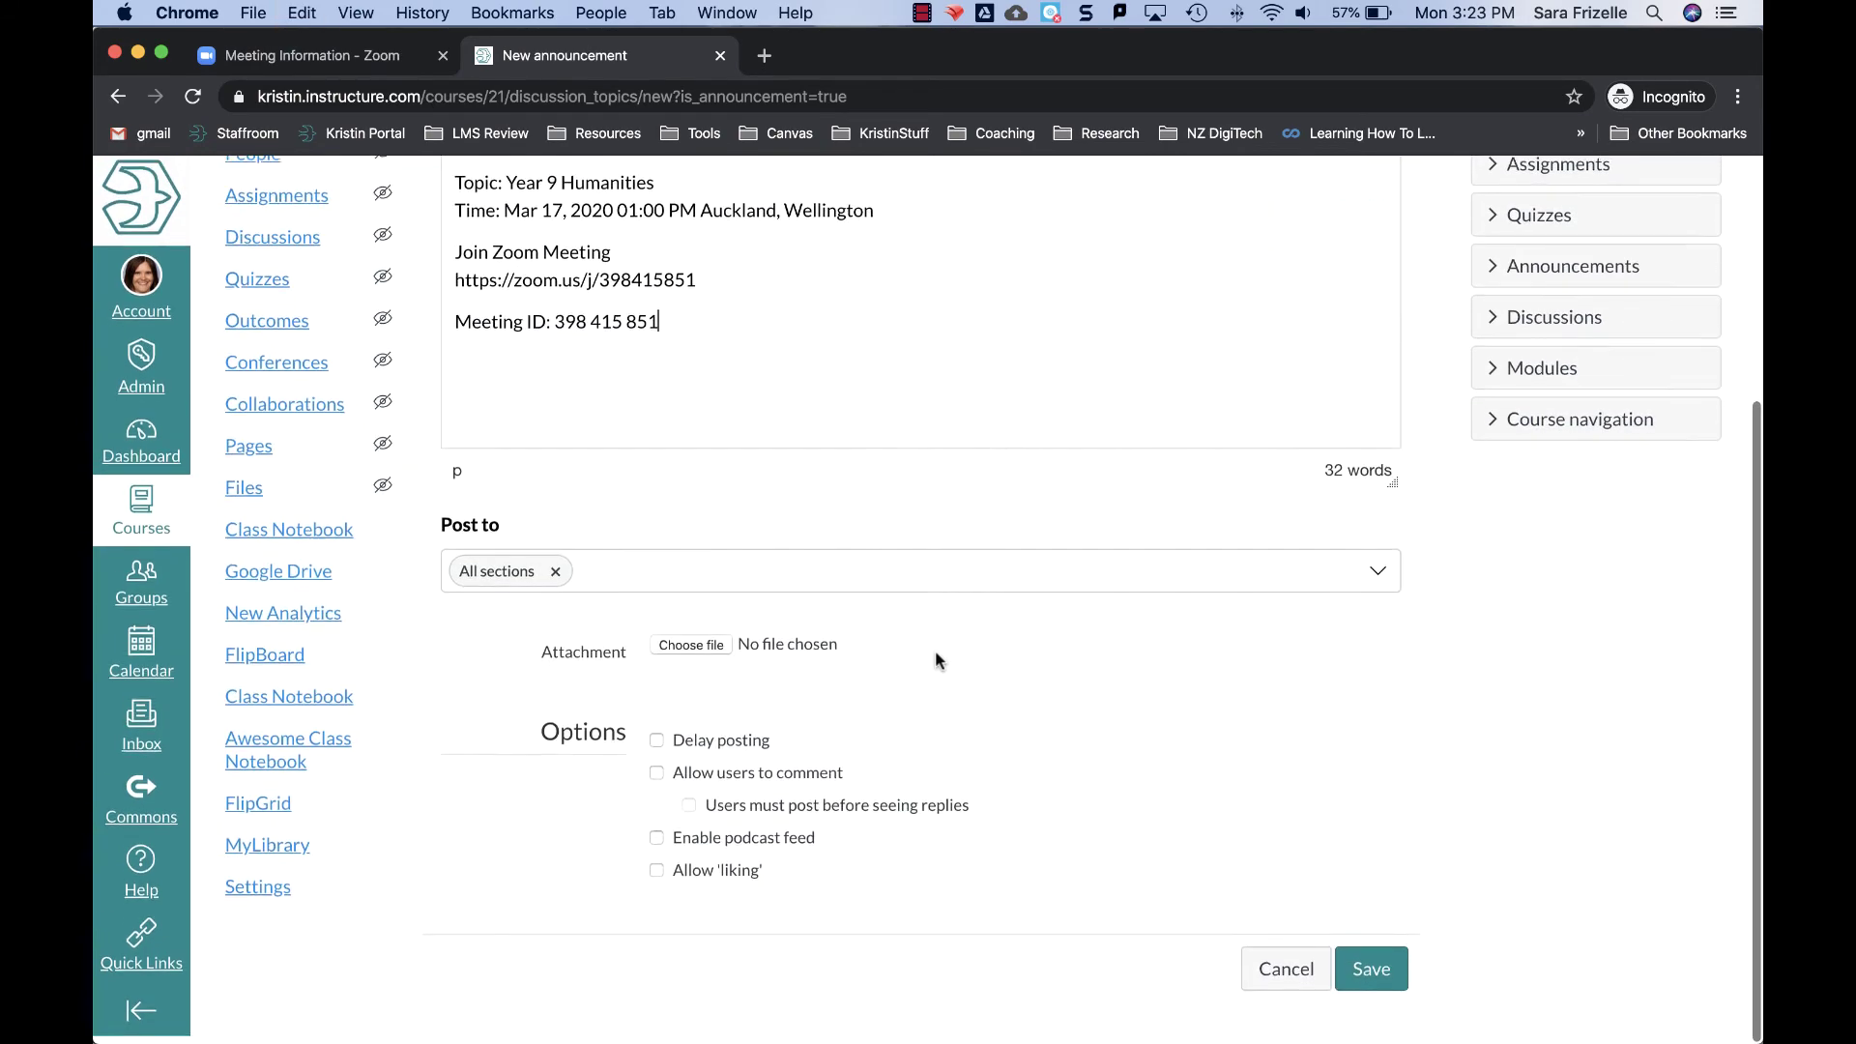
click(1371, 979)
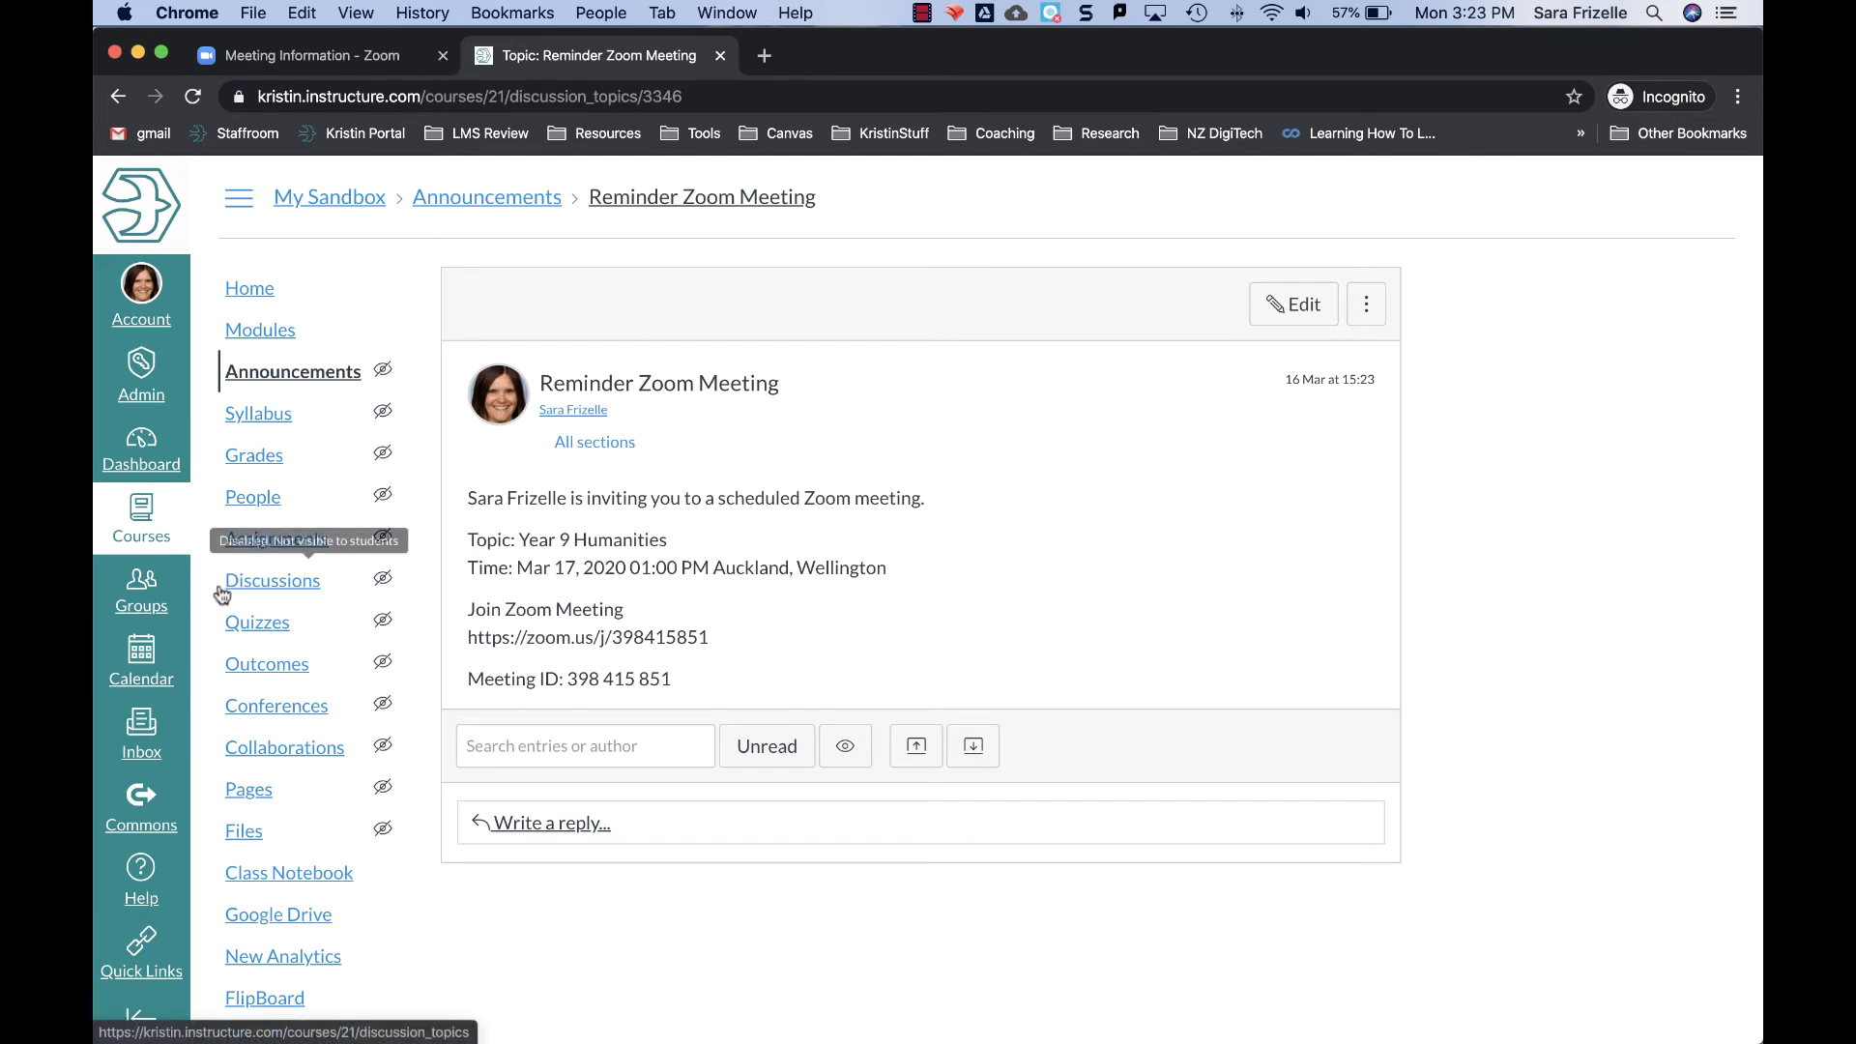
- Create a new calendar event titled 'Zoom Meeting'
click(162, 680)
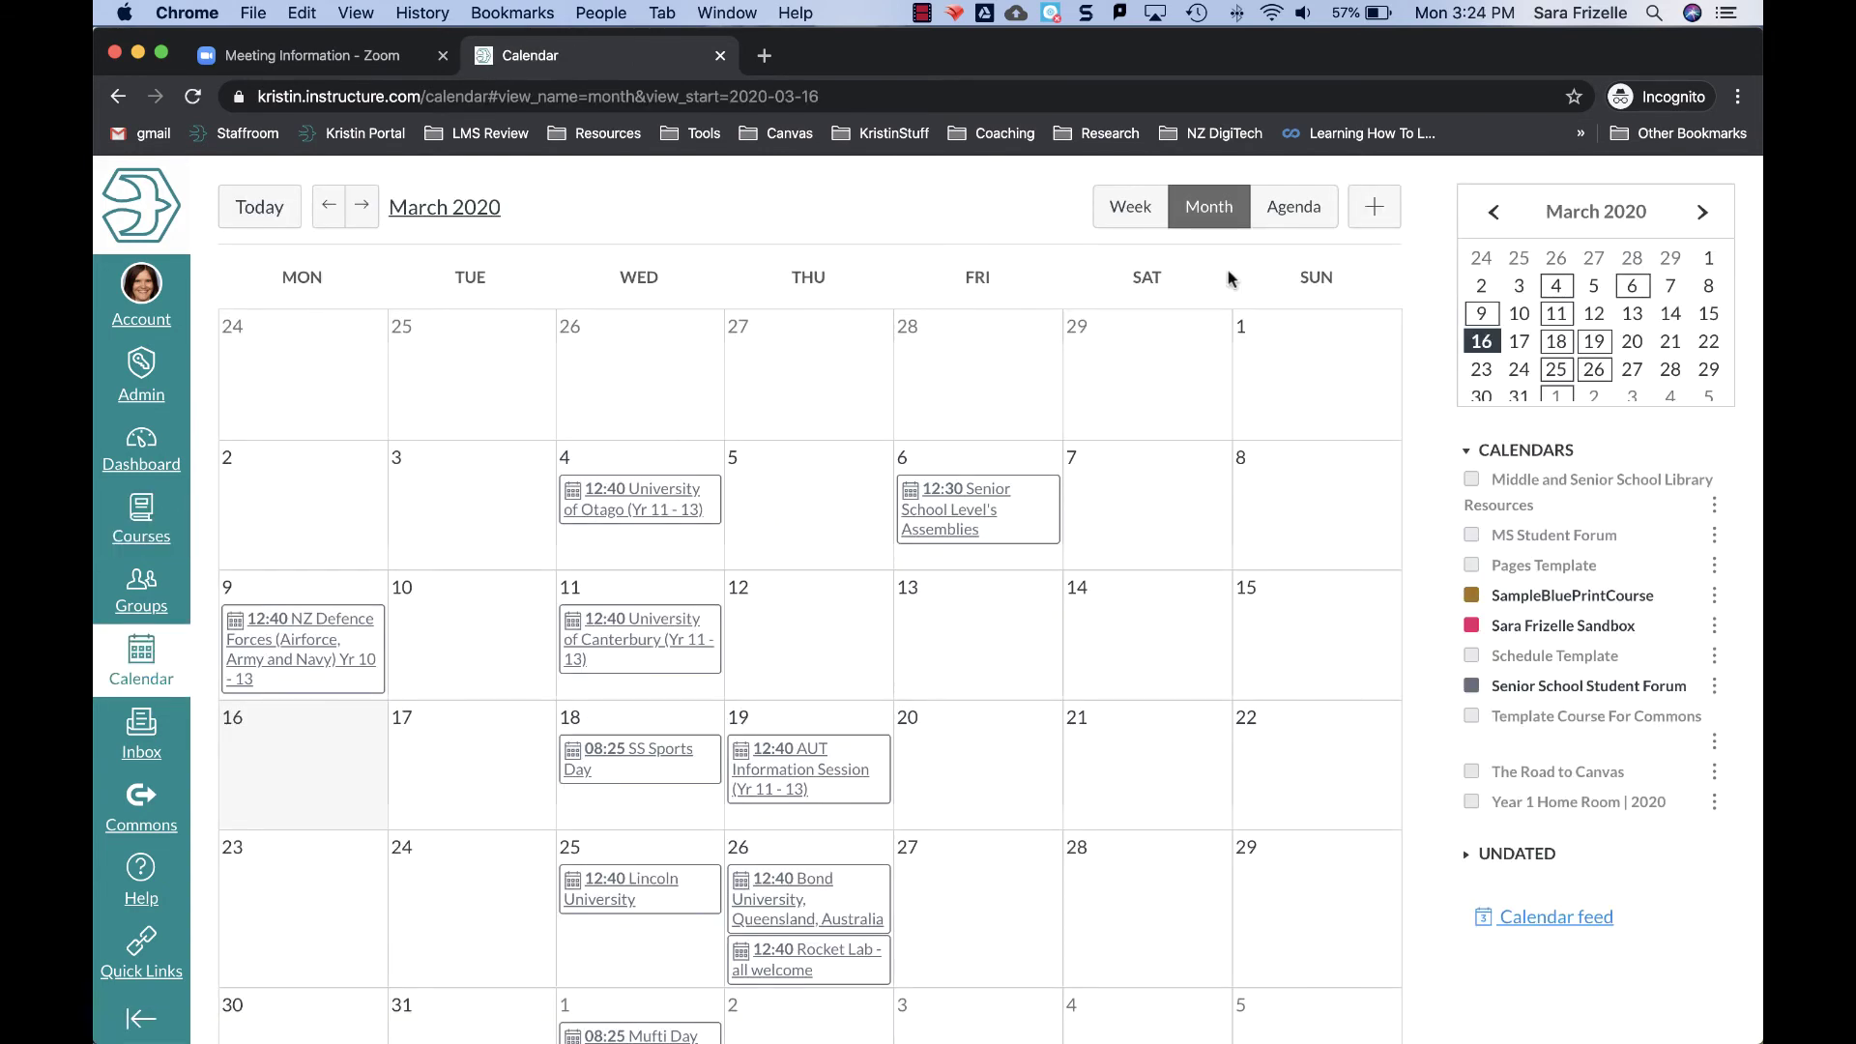
click(1380, 211)
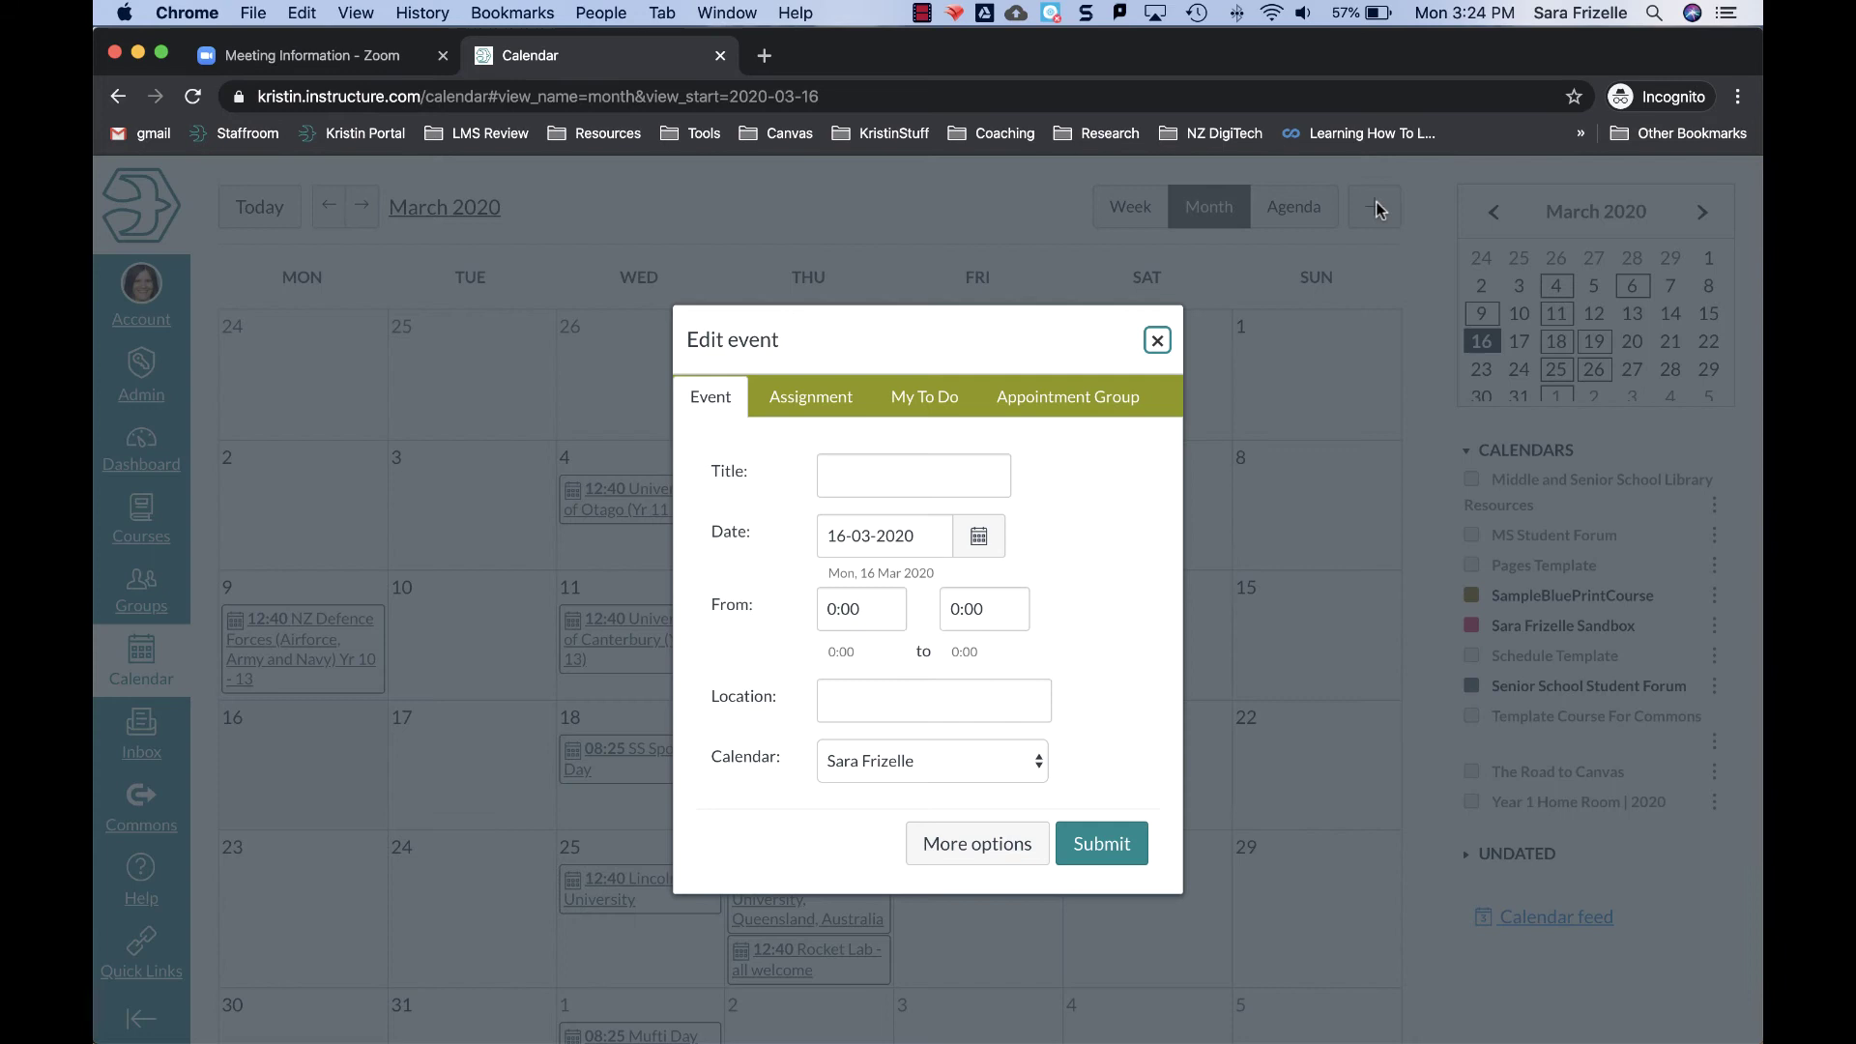
click(863, 471)
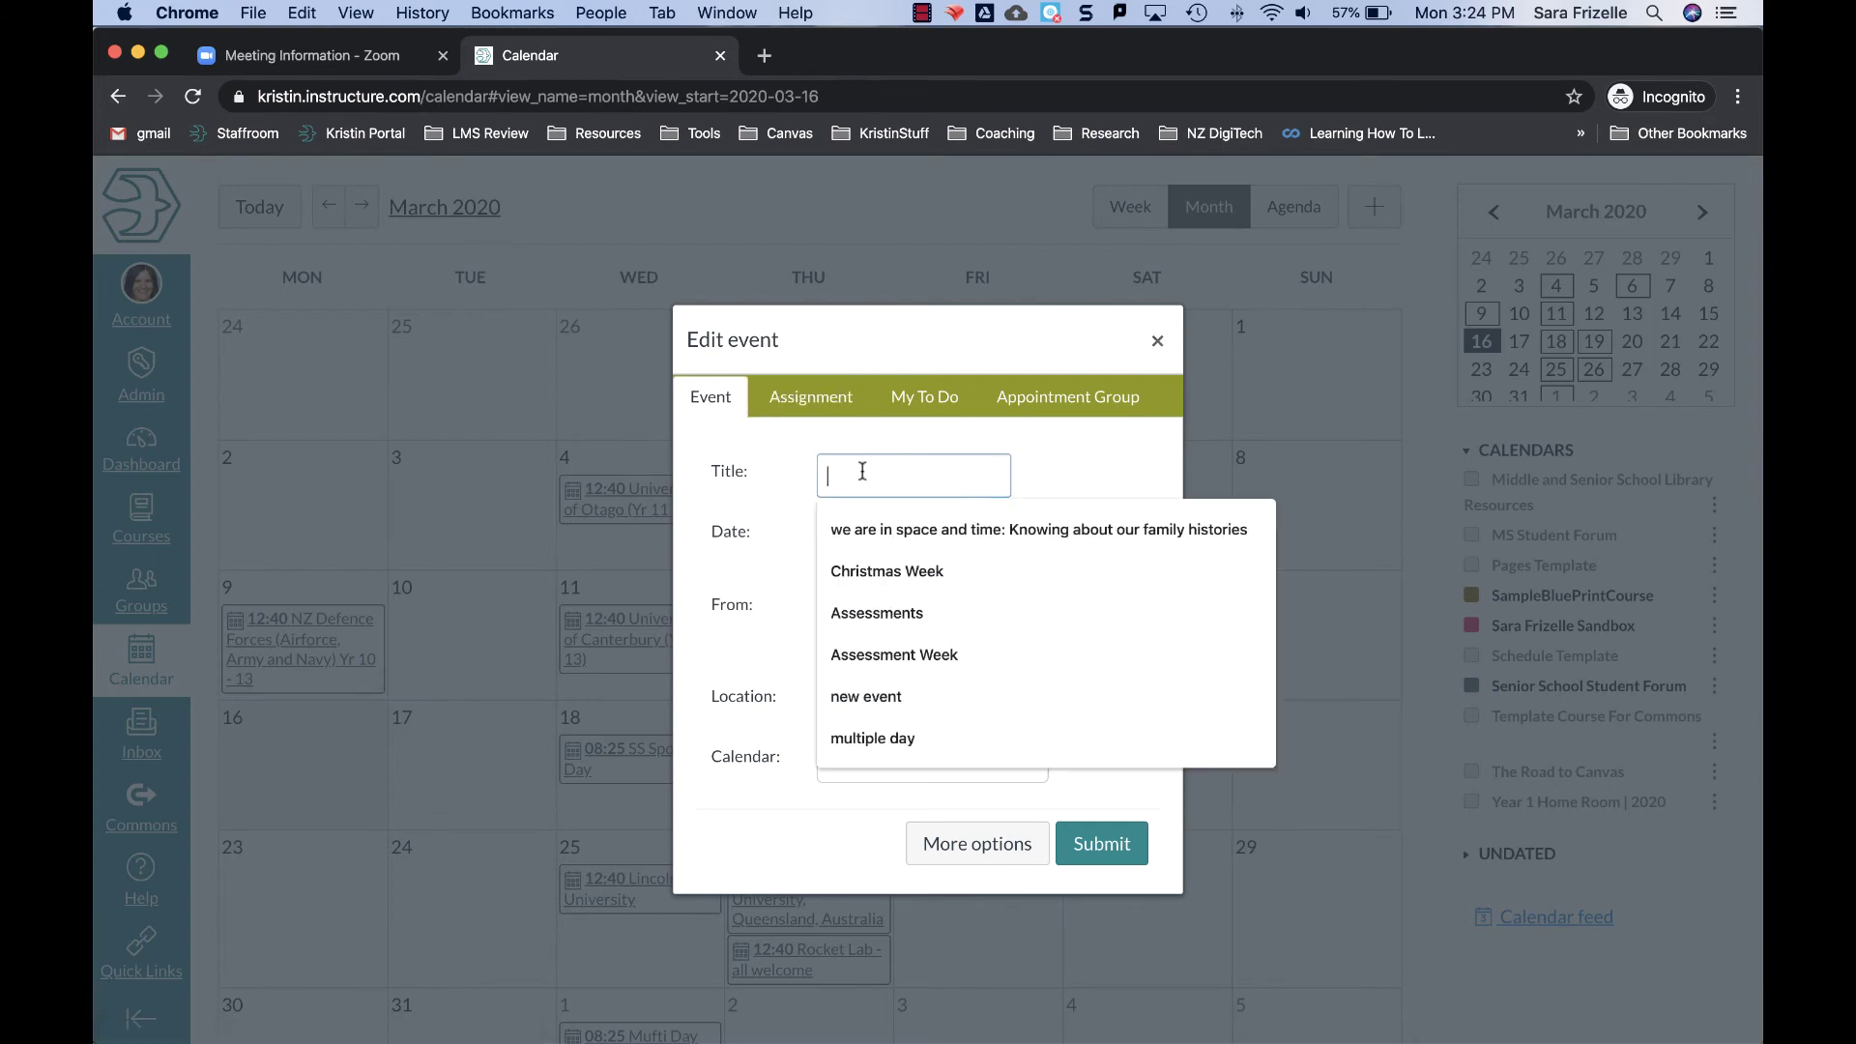
text(Zoo)
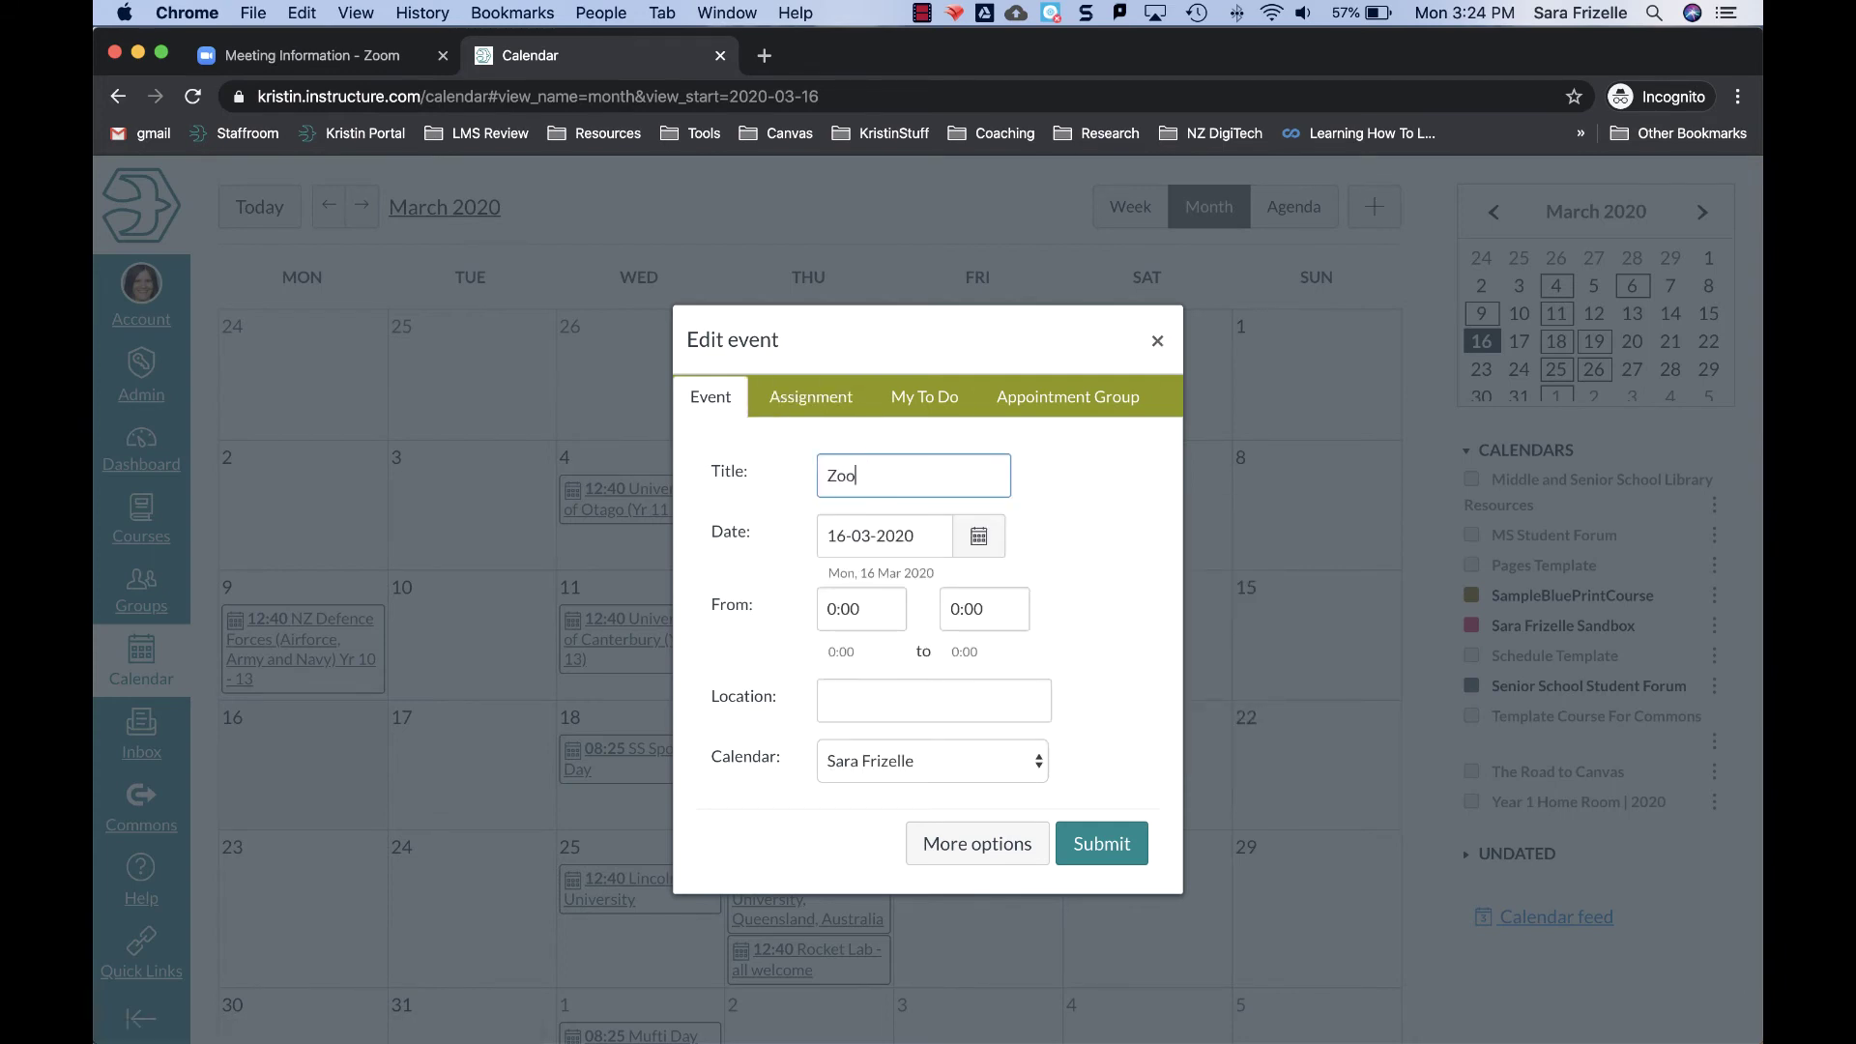
text(m Meeting)
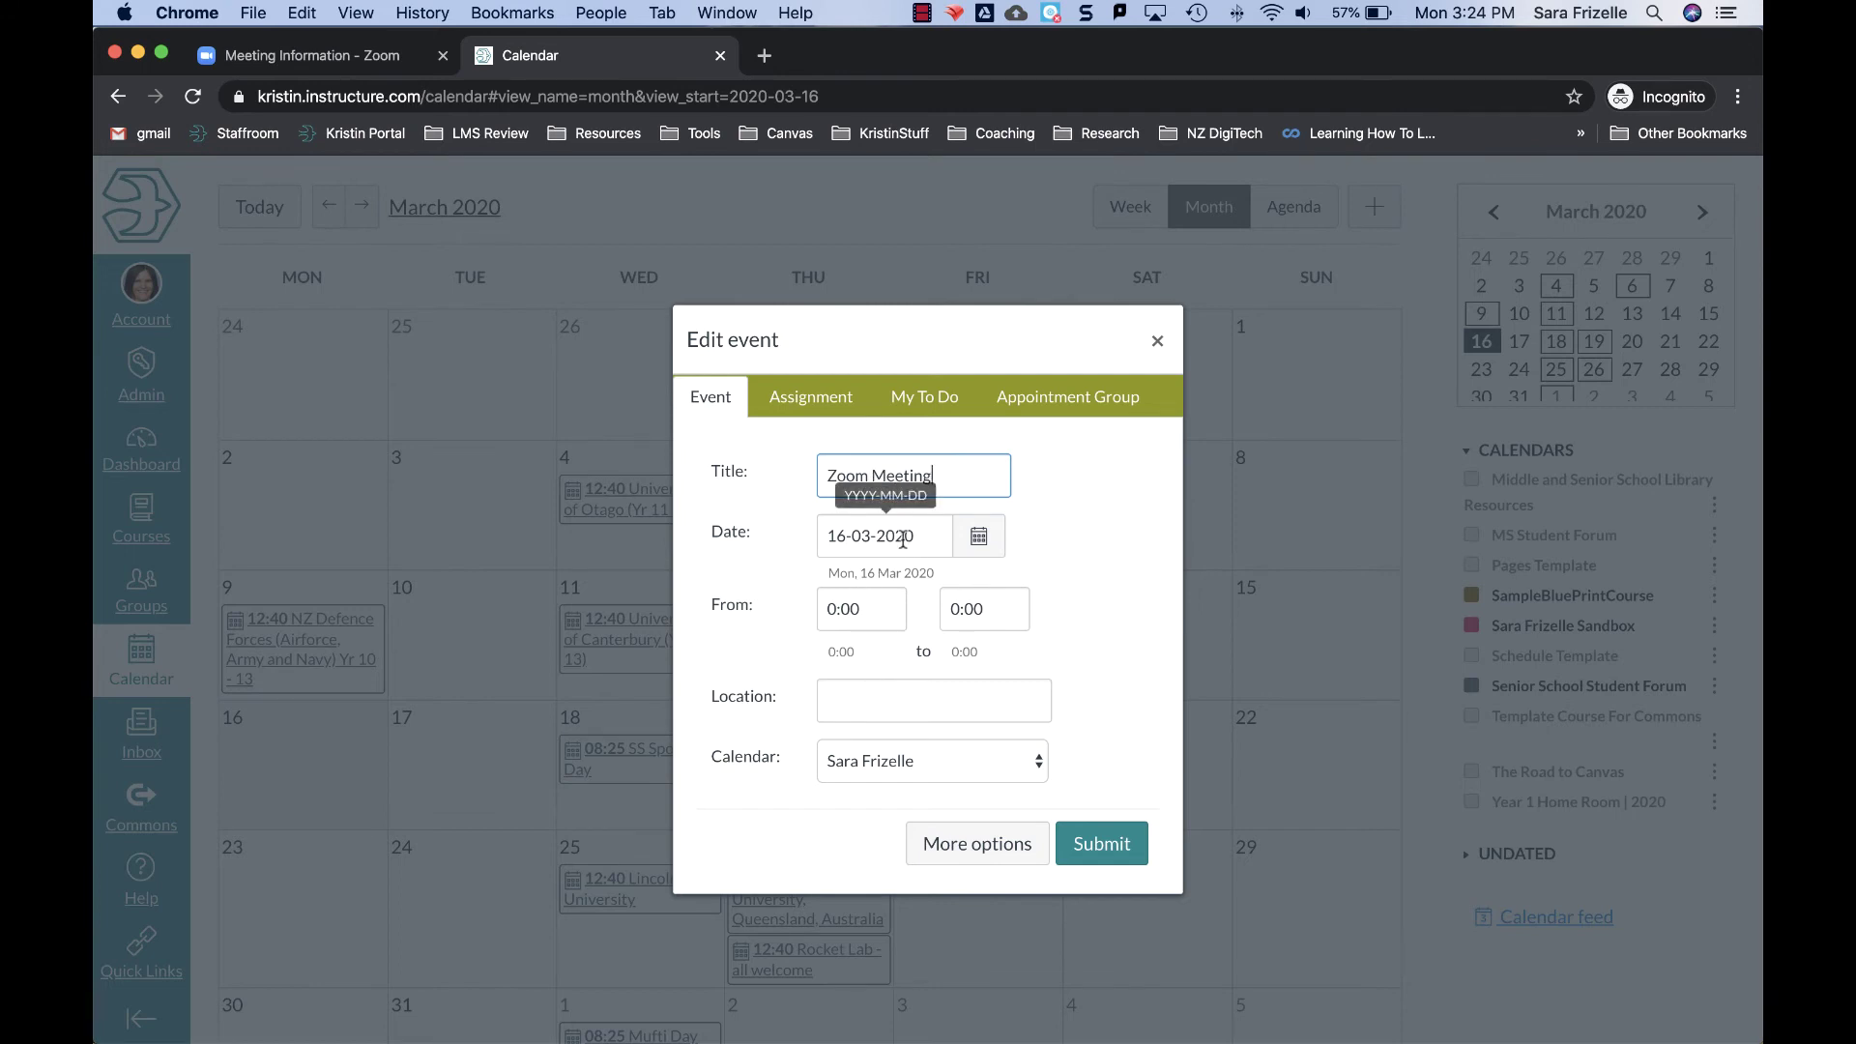
- Set the event date to 18 March 2020, from 1pm to 1:20pm
click(979, 540)
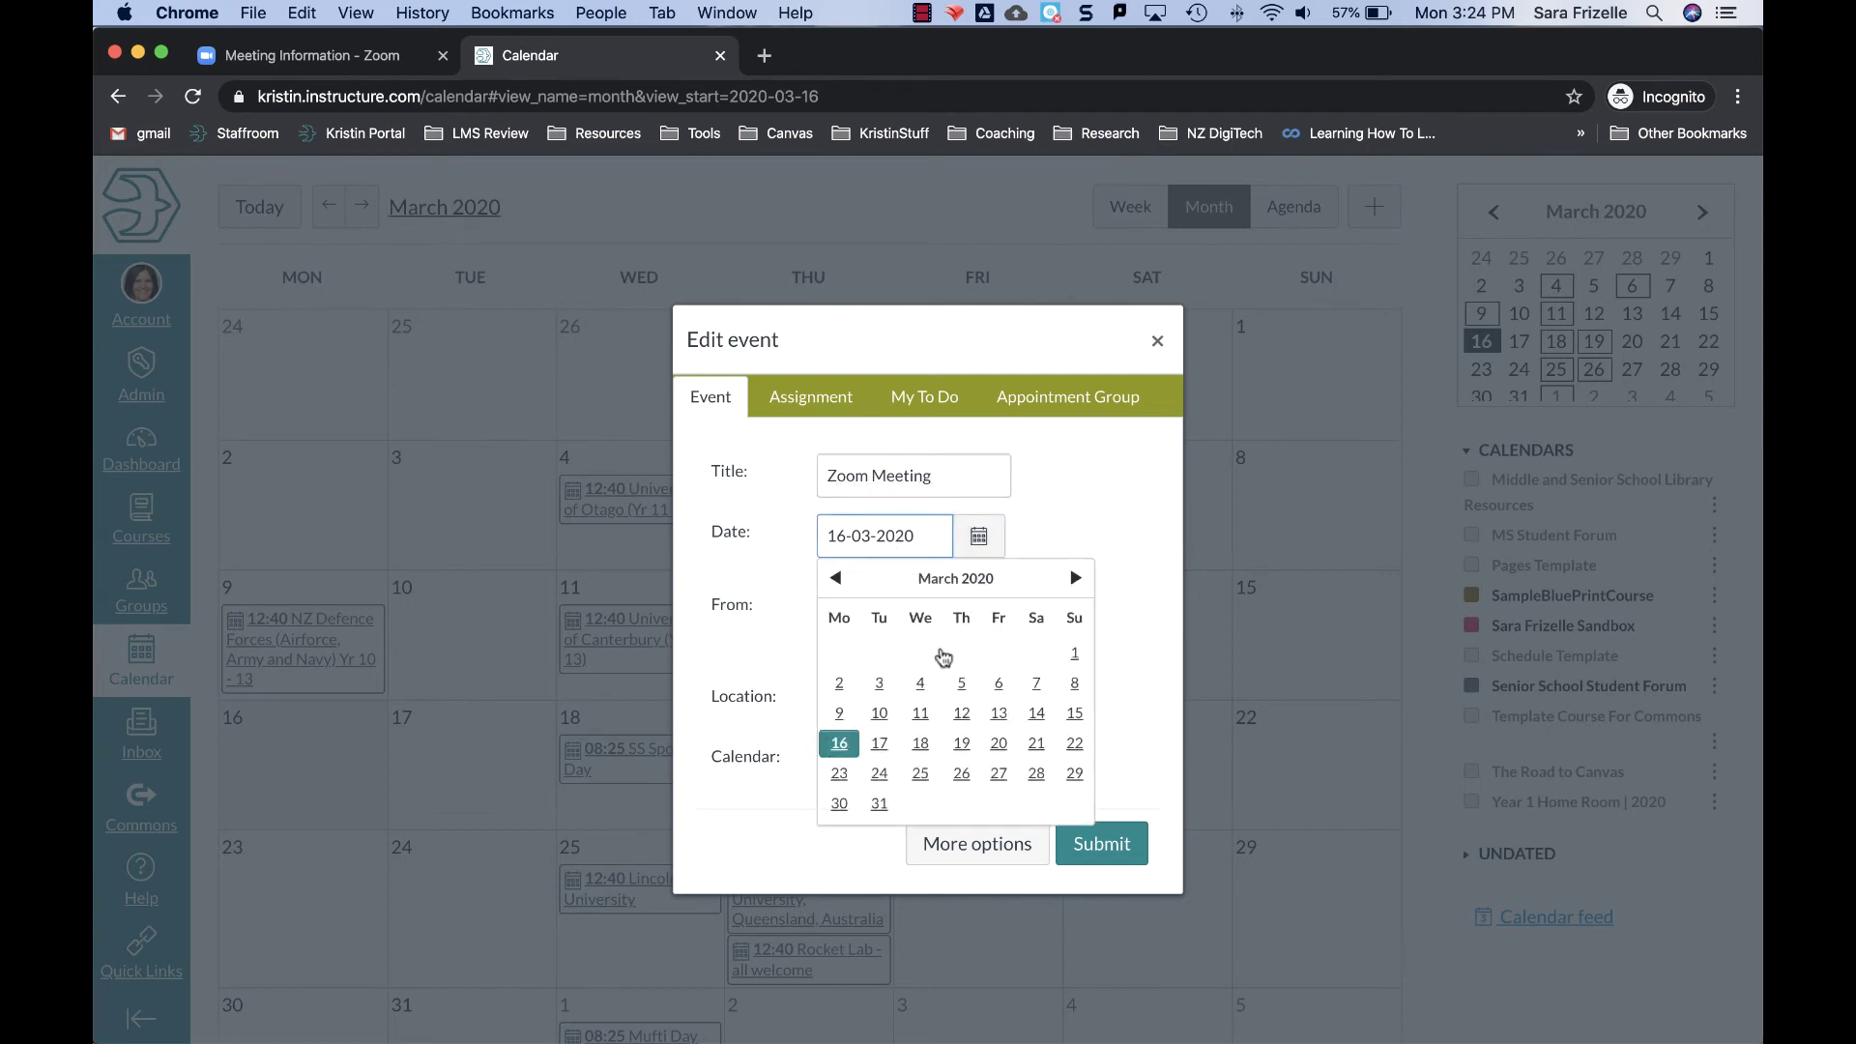
click(920, 742)
click(873, 608)
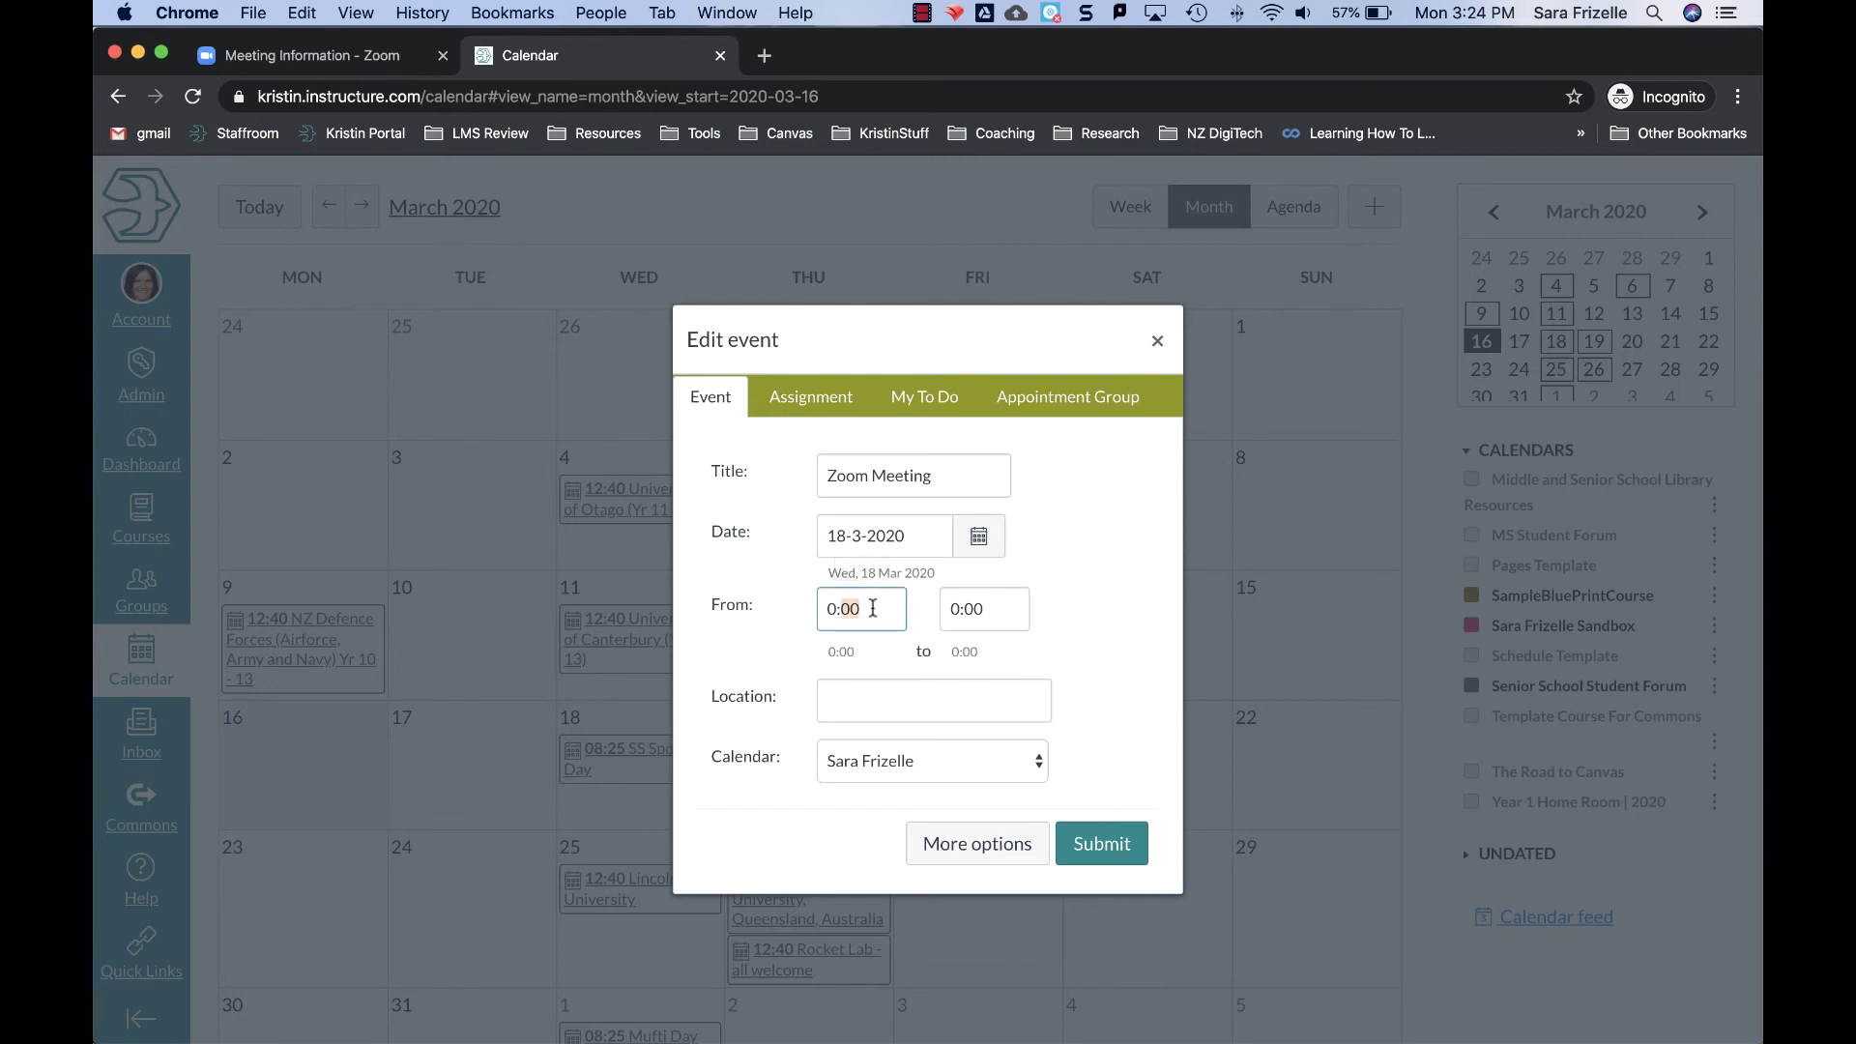
drag(873, 608, 731, 608)
text(1pm)
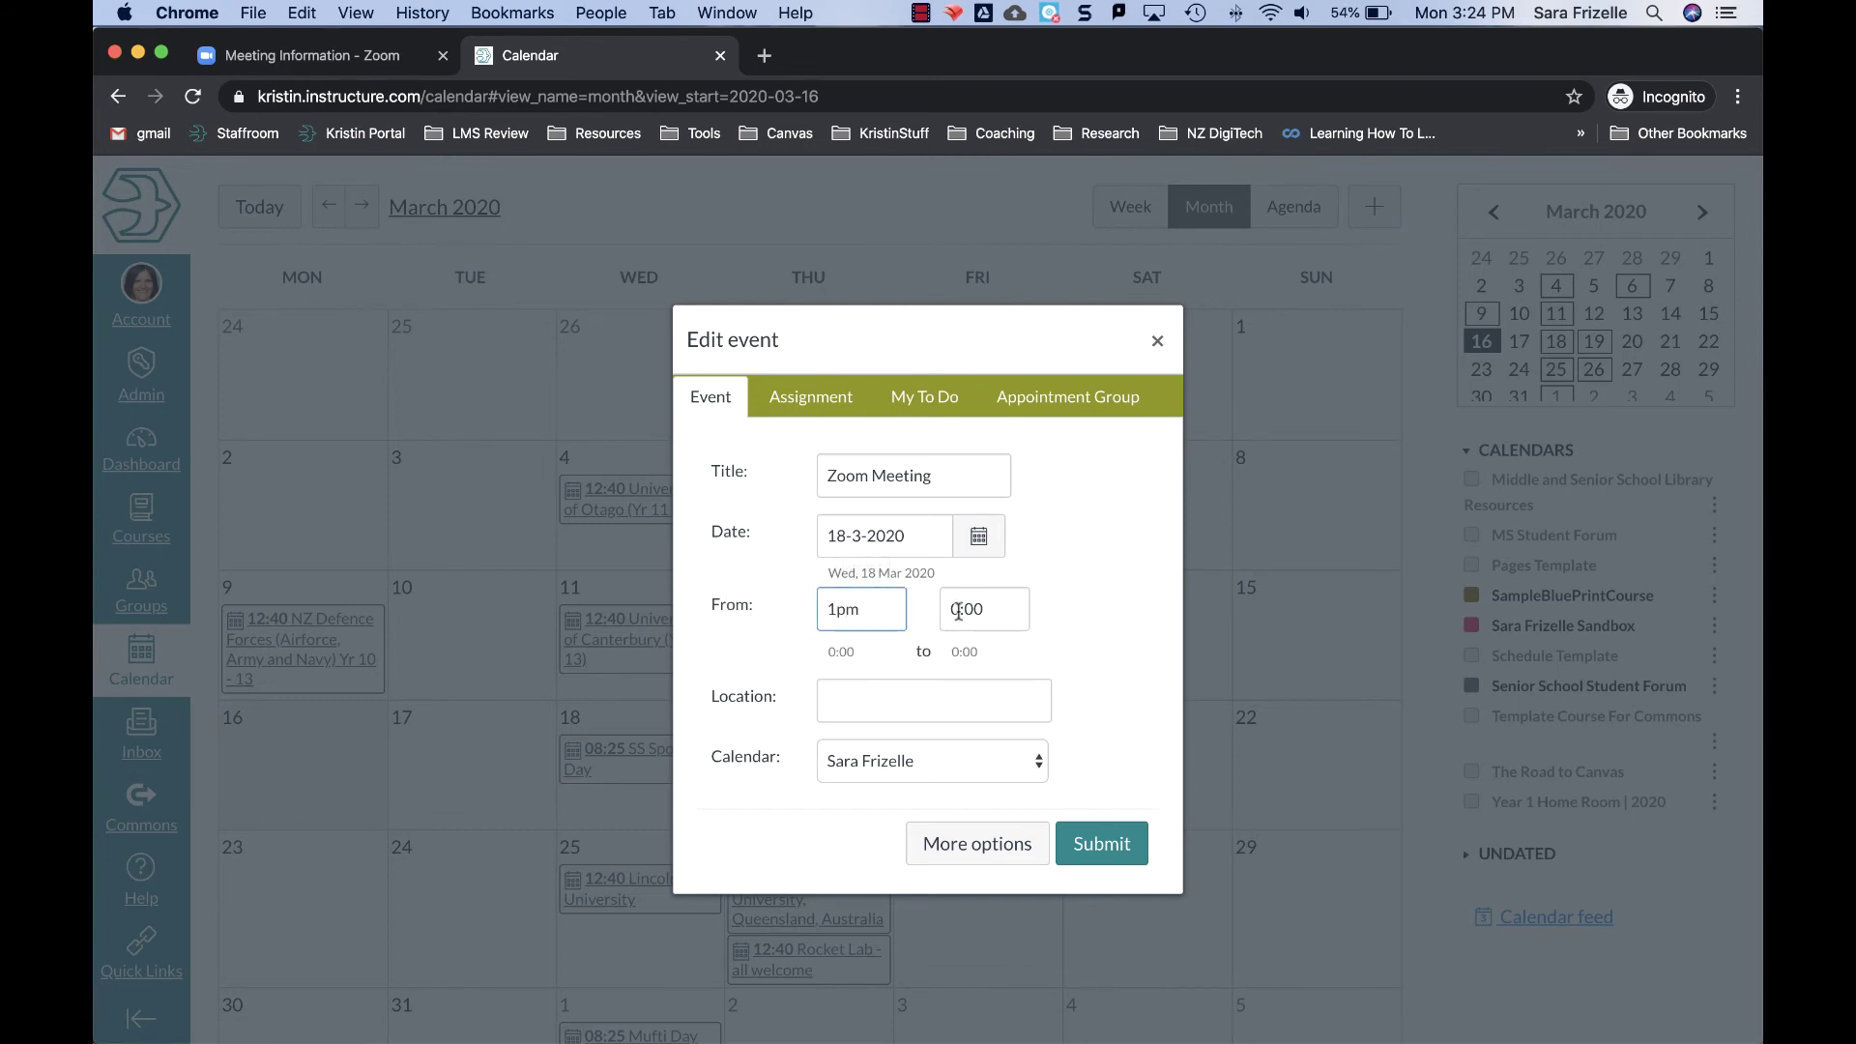
click(961, 609)
drag(1001, 609, 903, 609)
text(1)
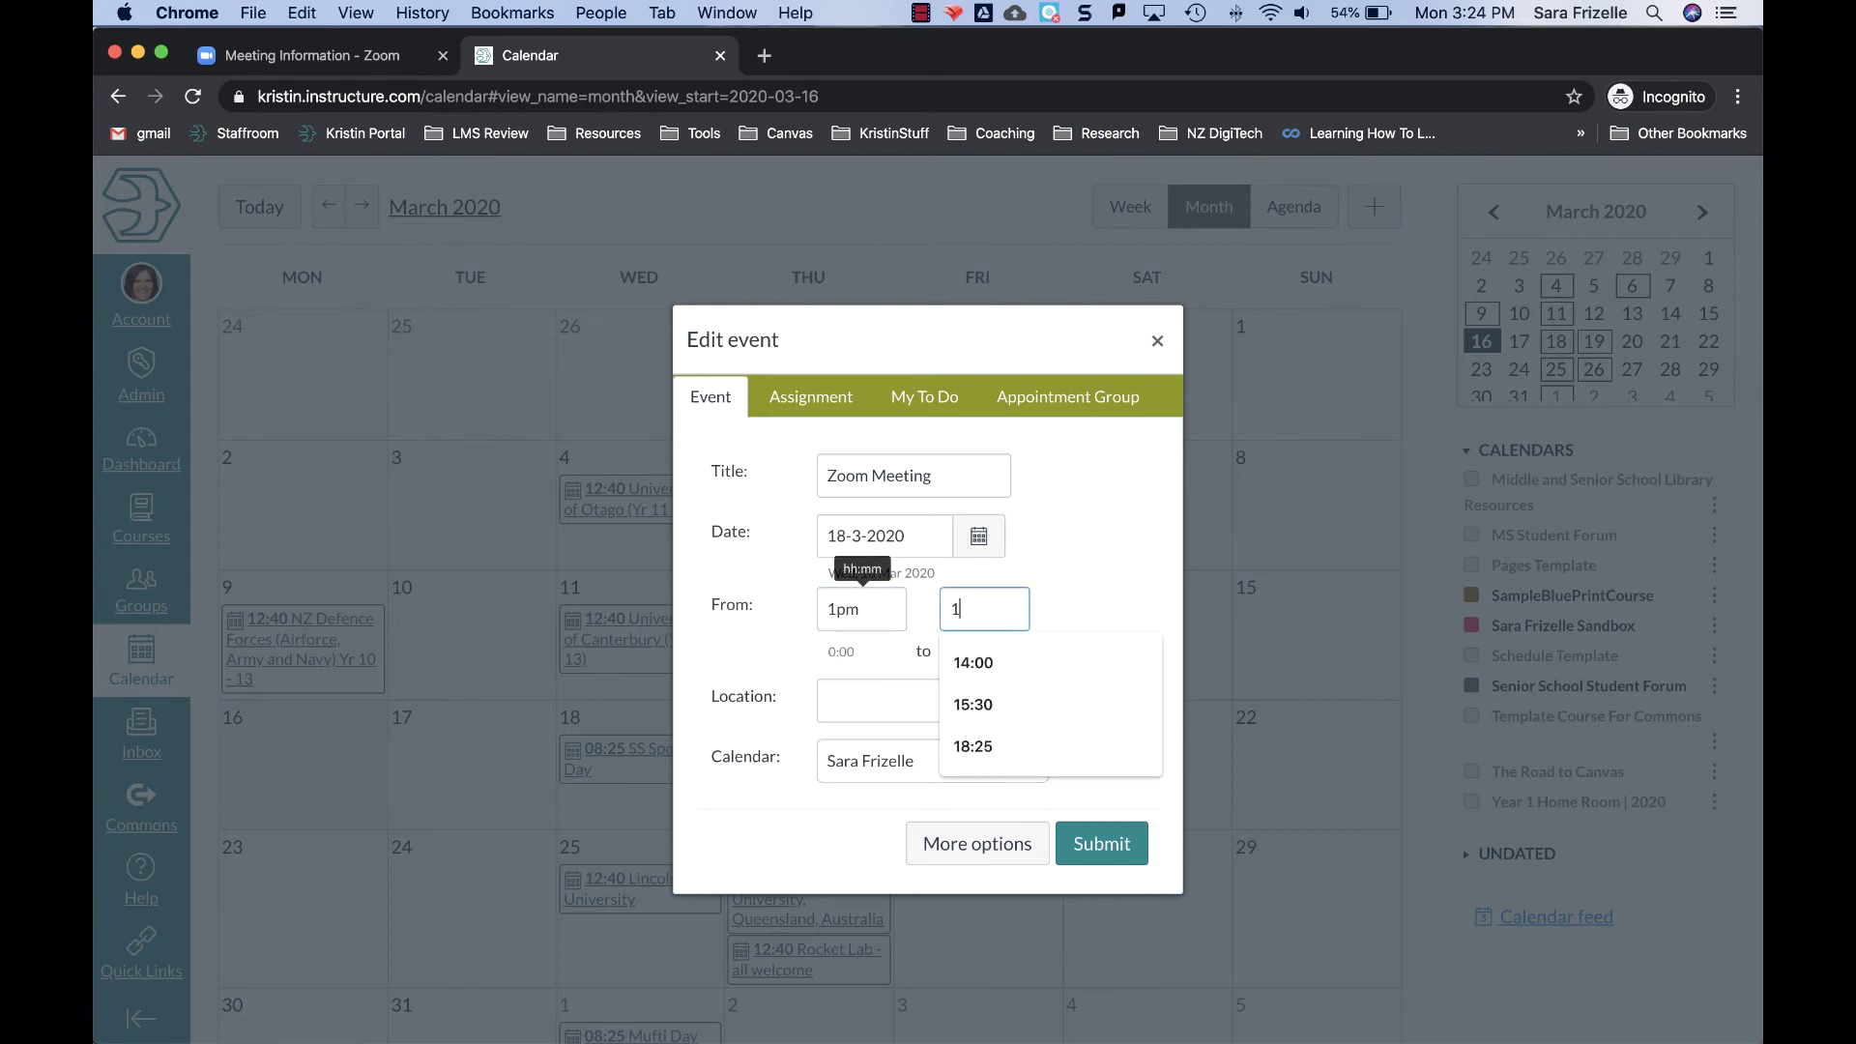
text(:20)
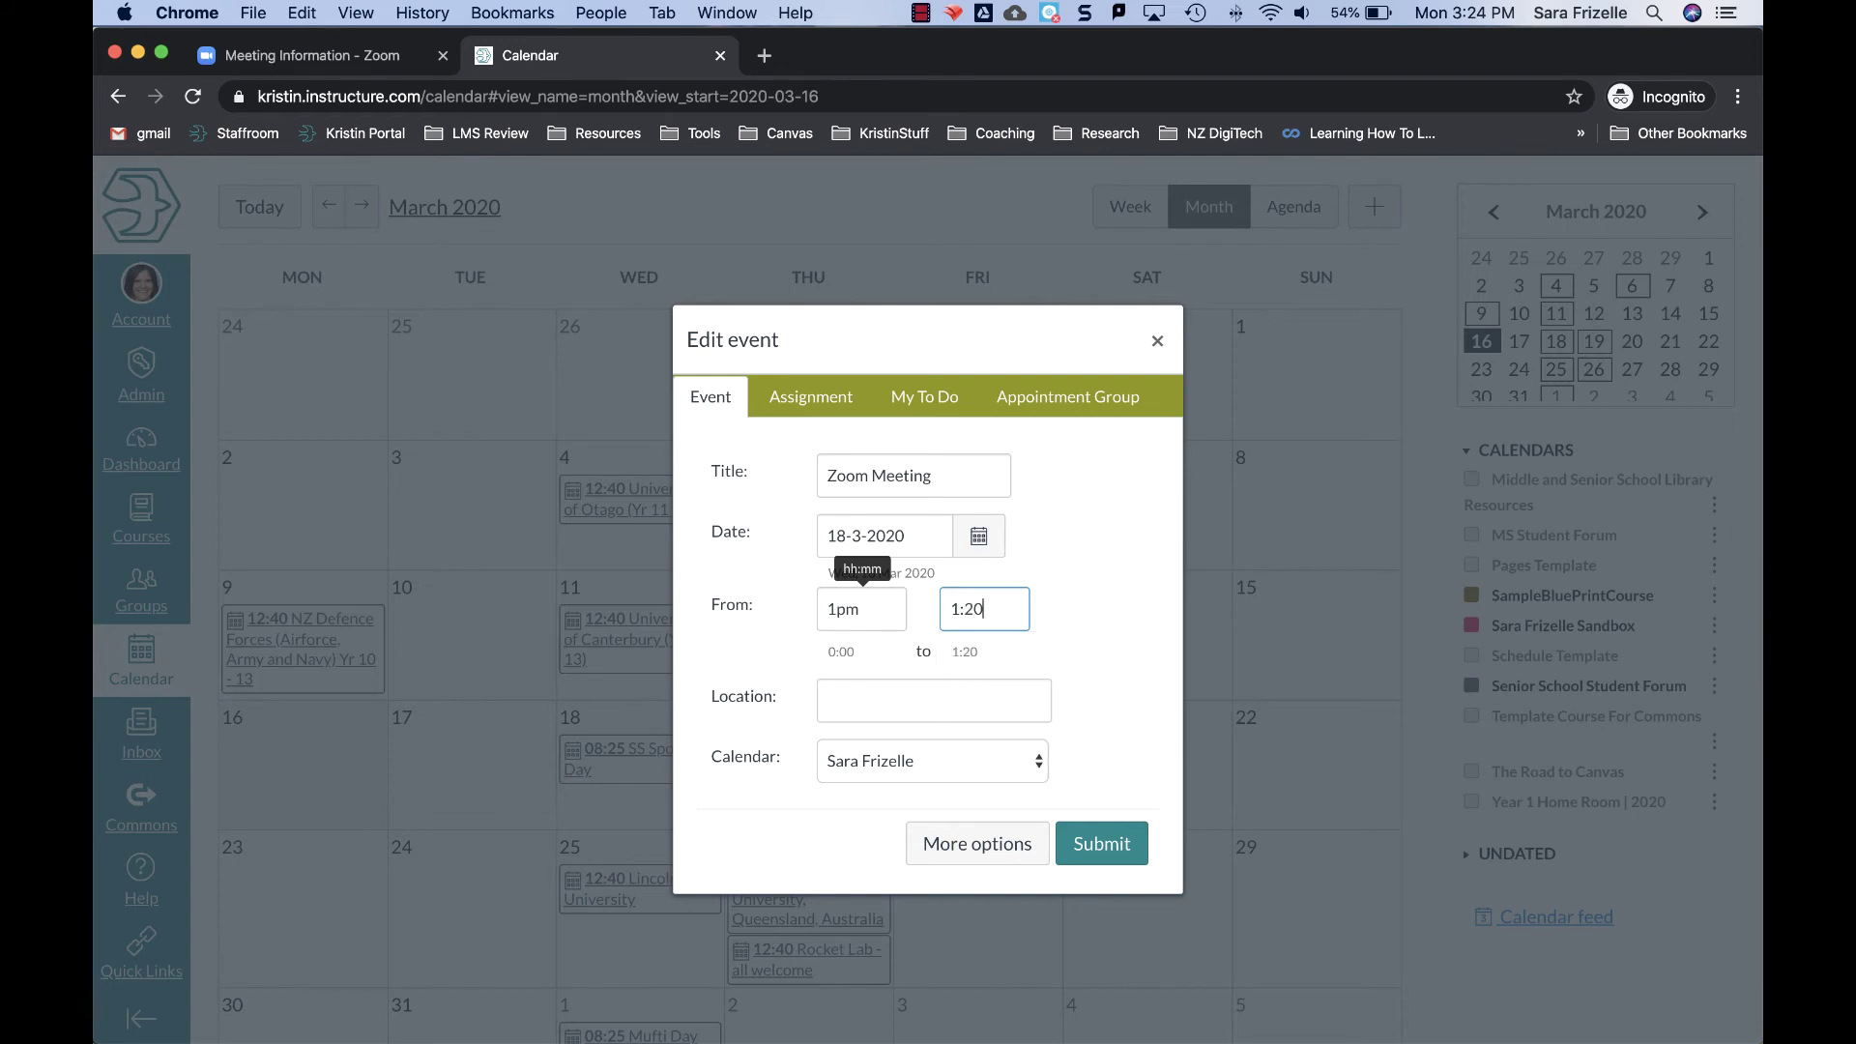
text(pm)
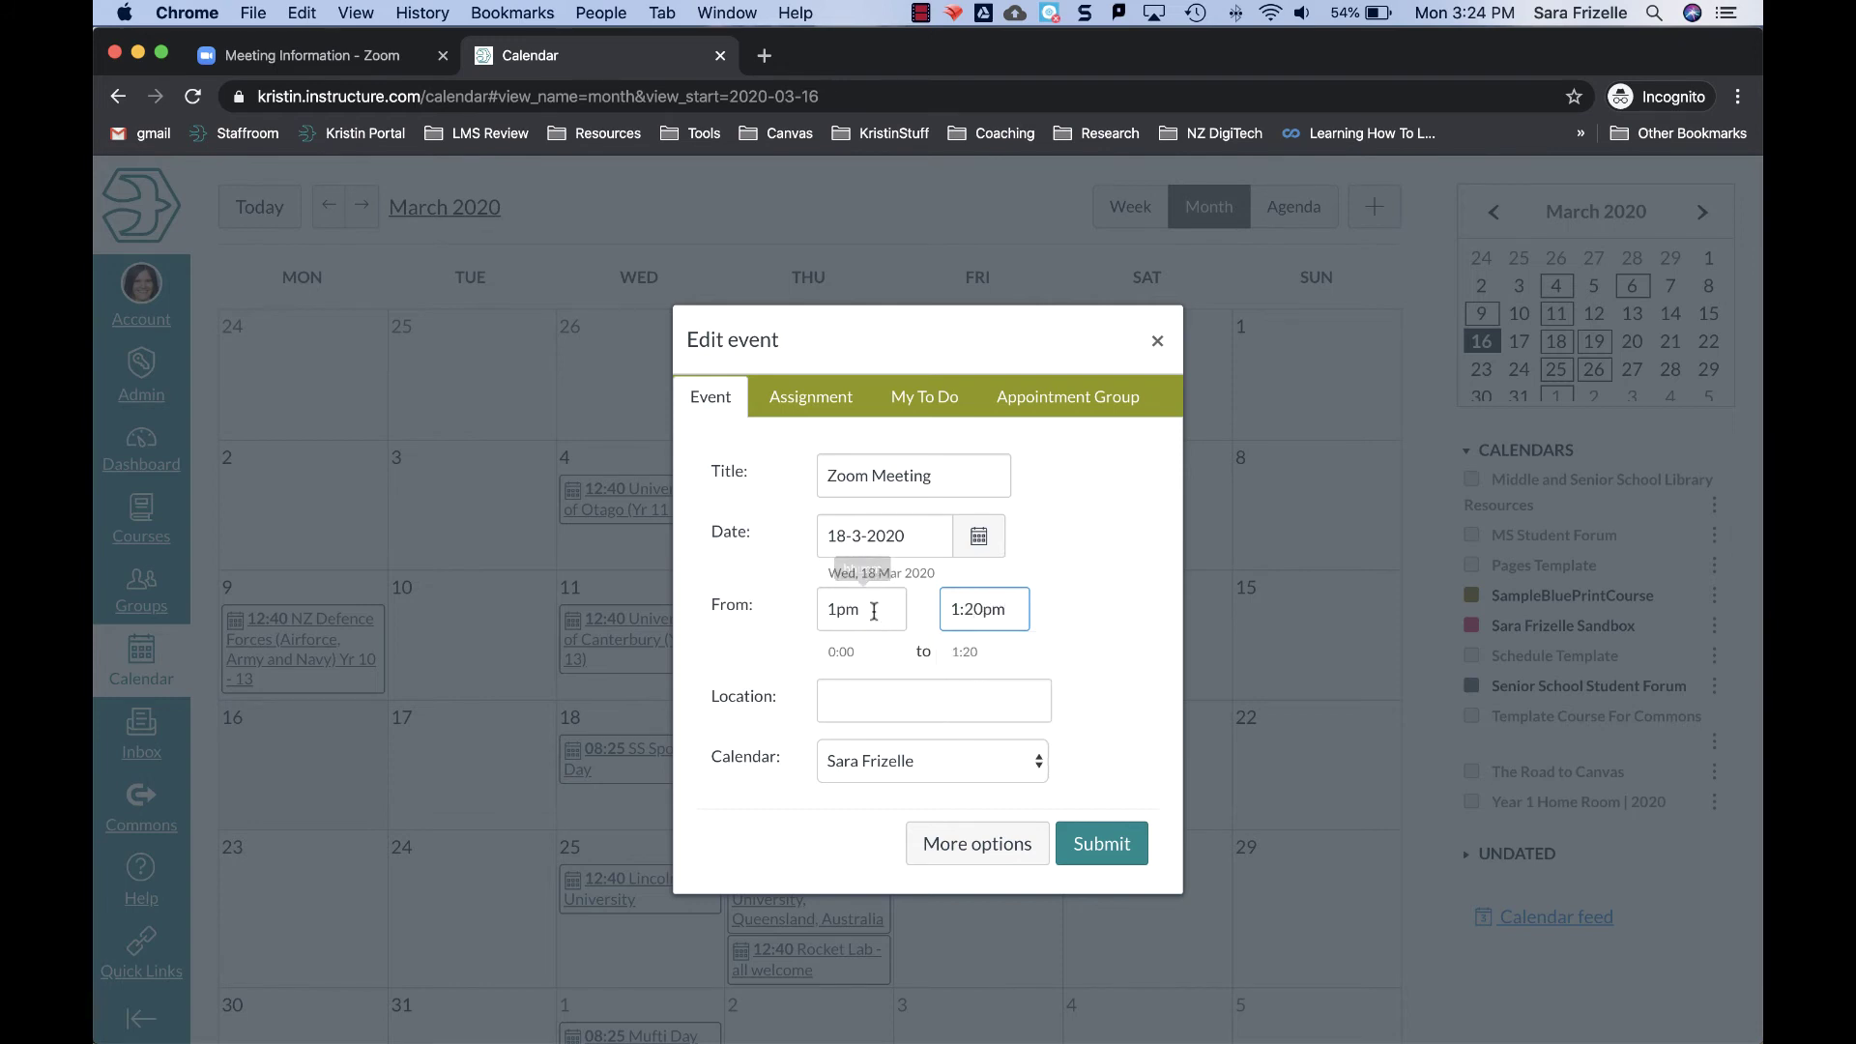
- Set the event's Location to the Zoom join URL, replacing a wrongly pasted entry
click(860, 697)
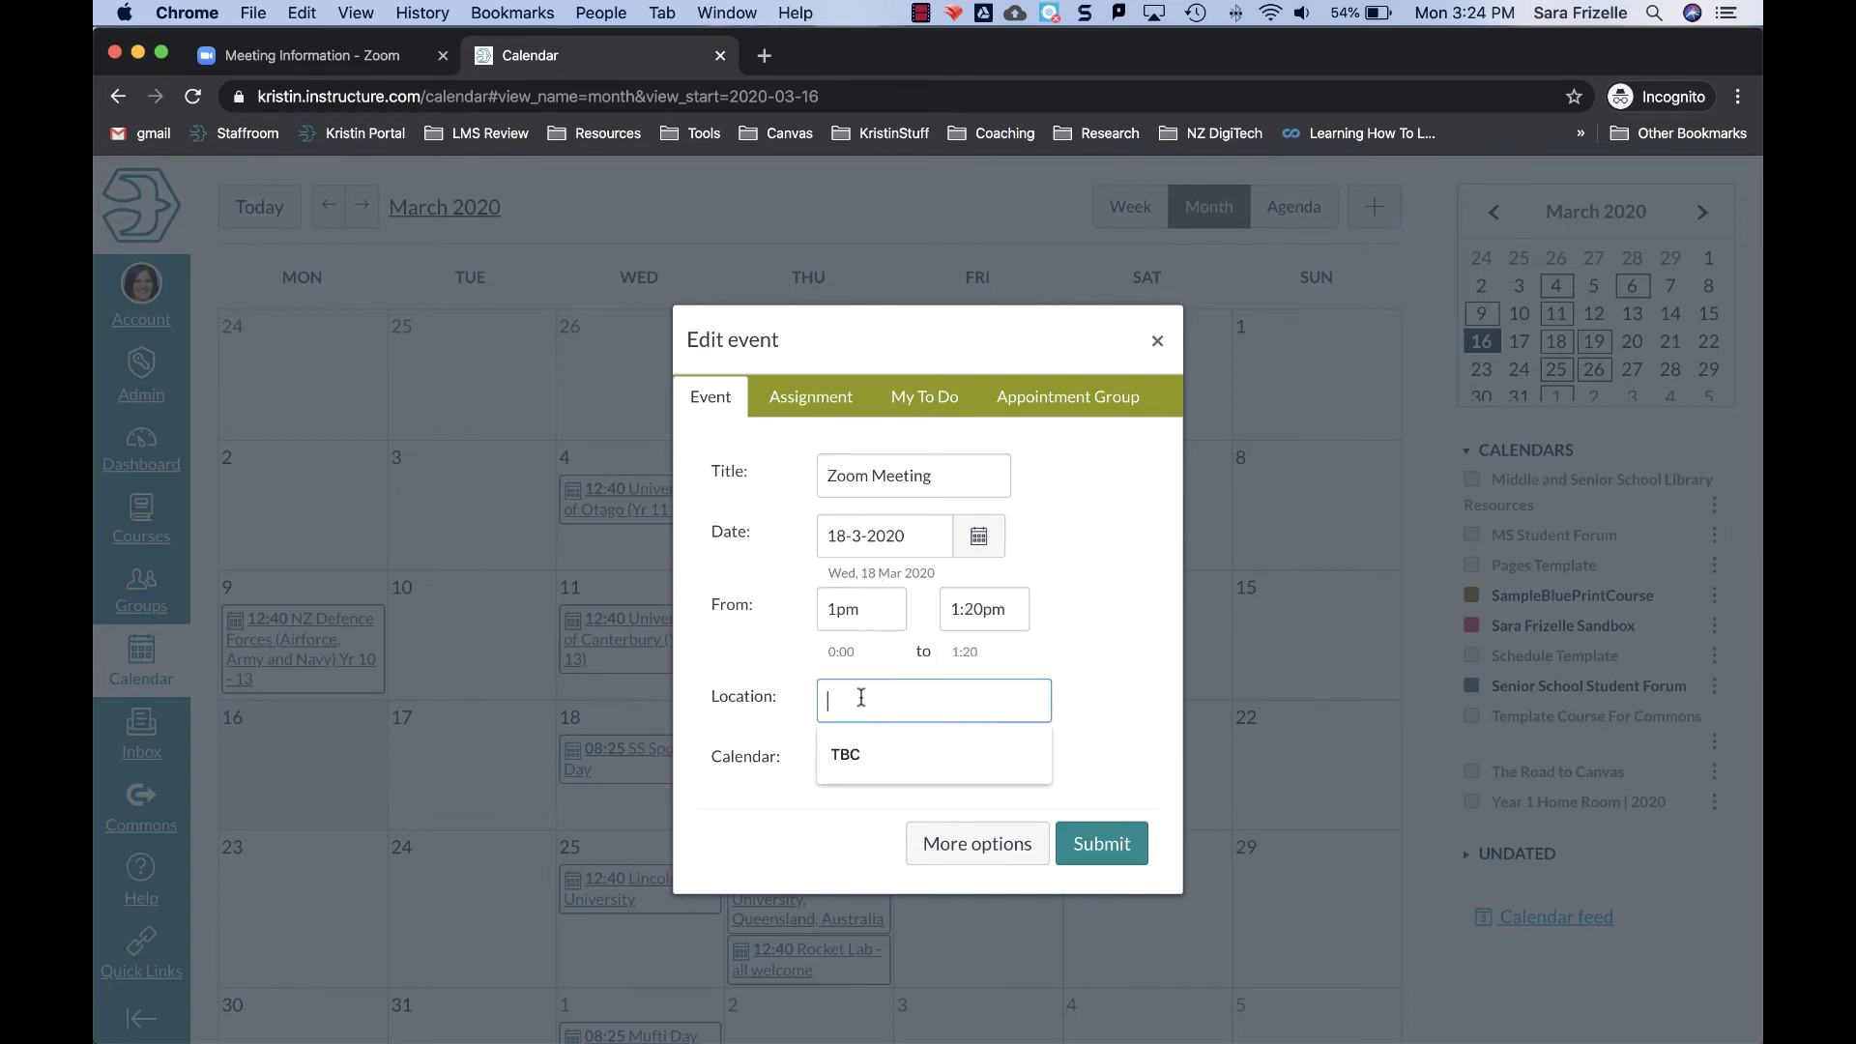
click(1099, 676)
click(951, 702)
key(super+v)
drag(1039, 702, 677, 704)
key(BackSpace)
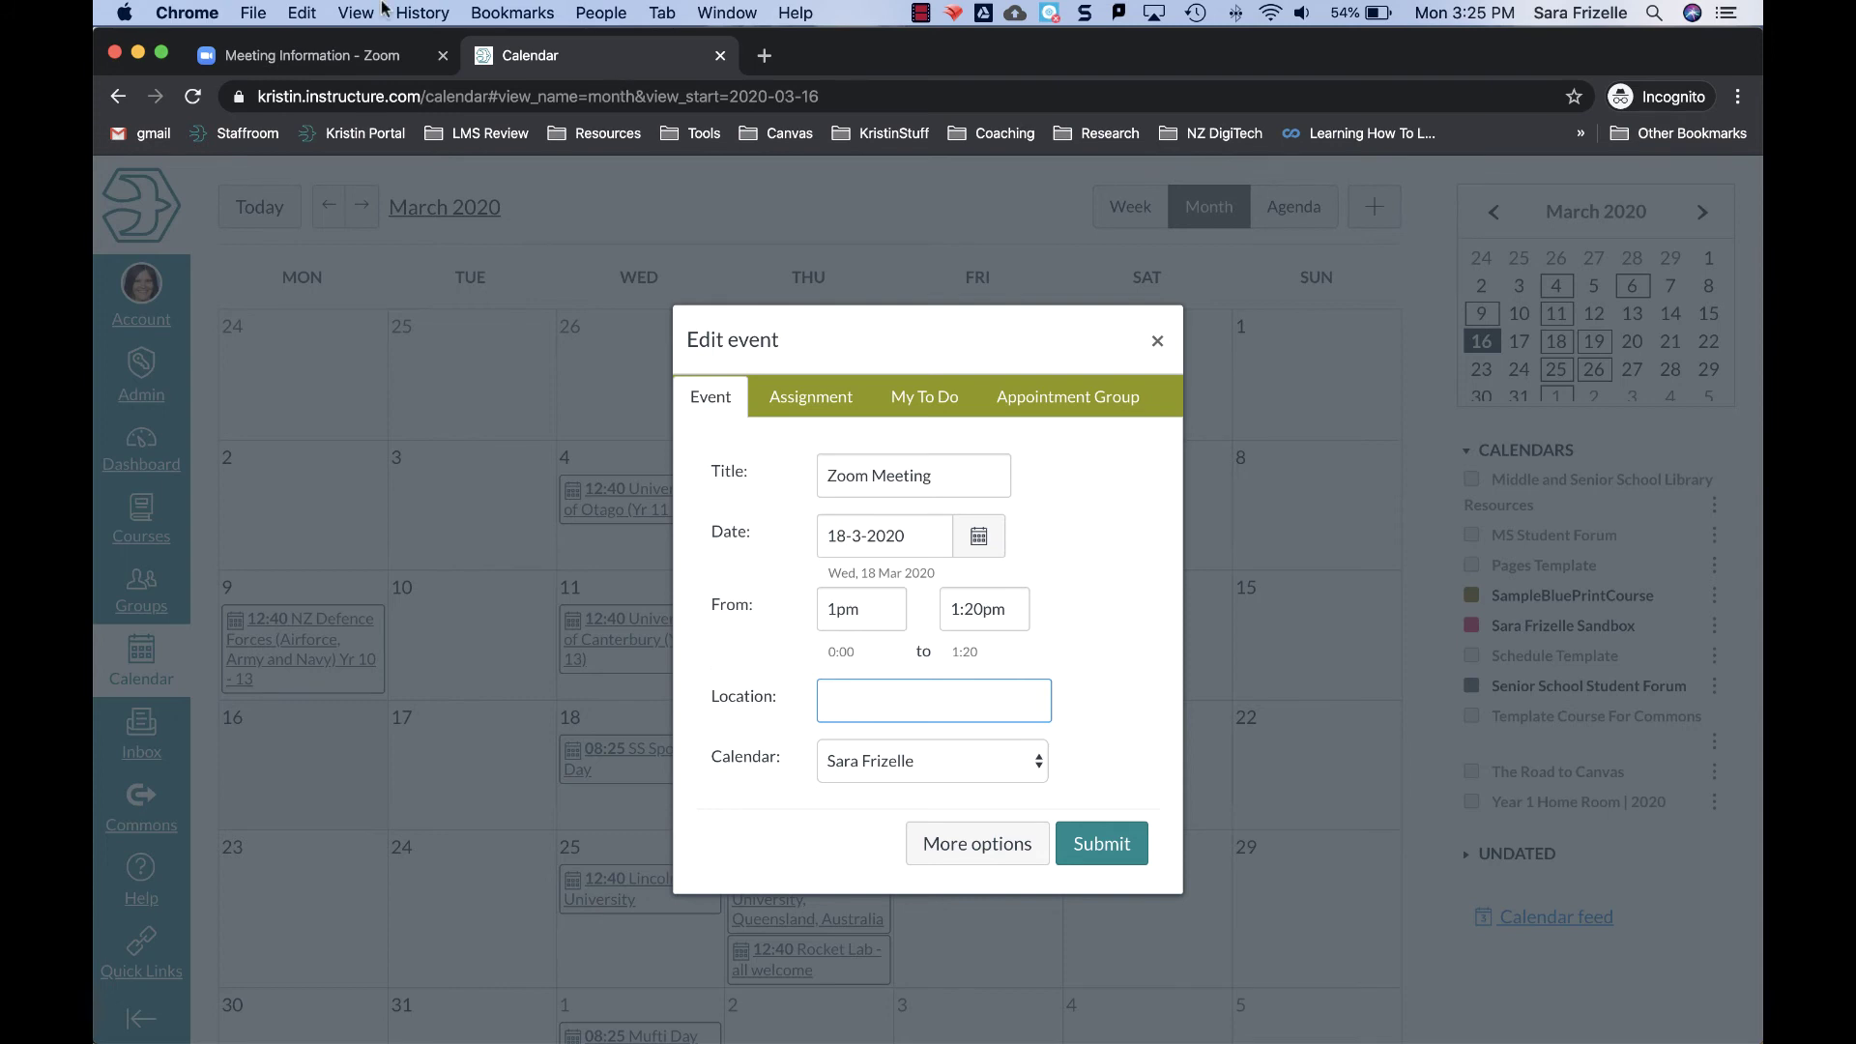
click(348, 54)
triple_click(760, 601)
key(super+c)
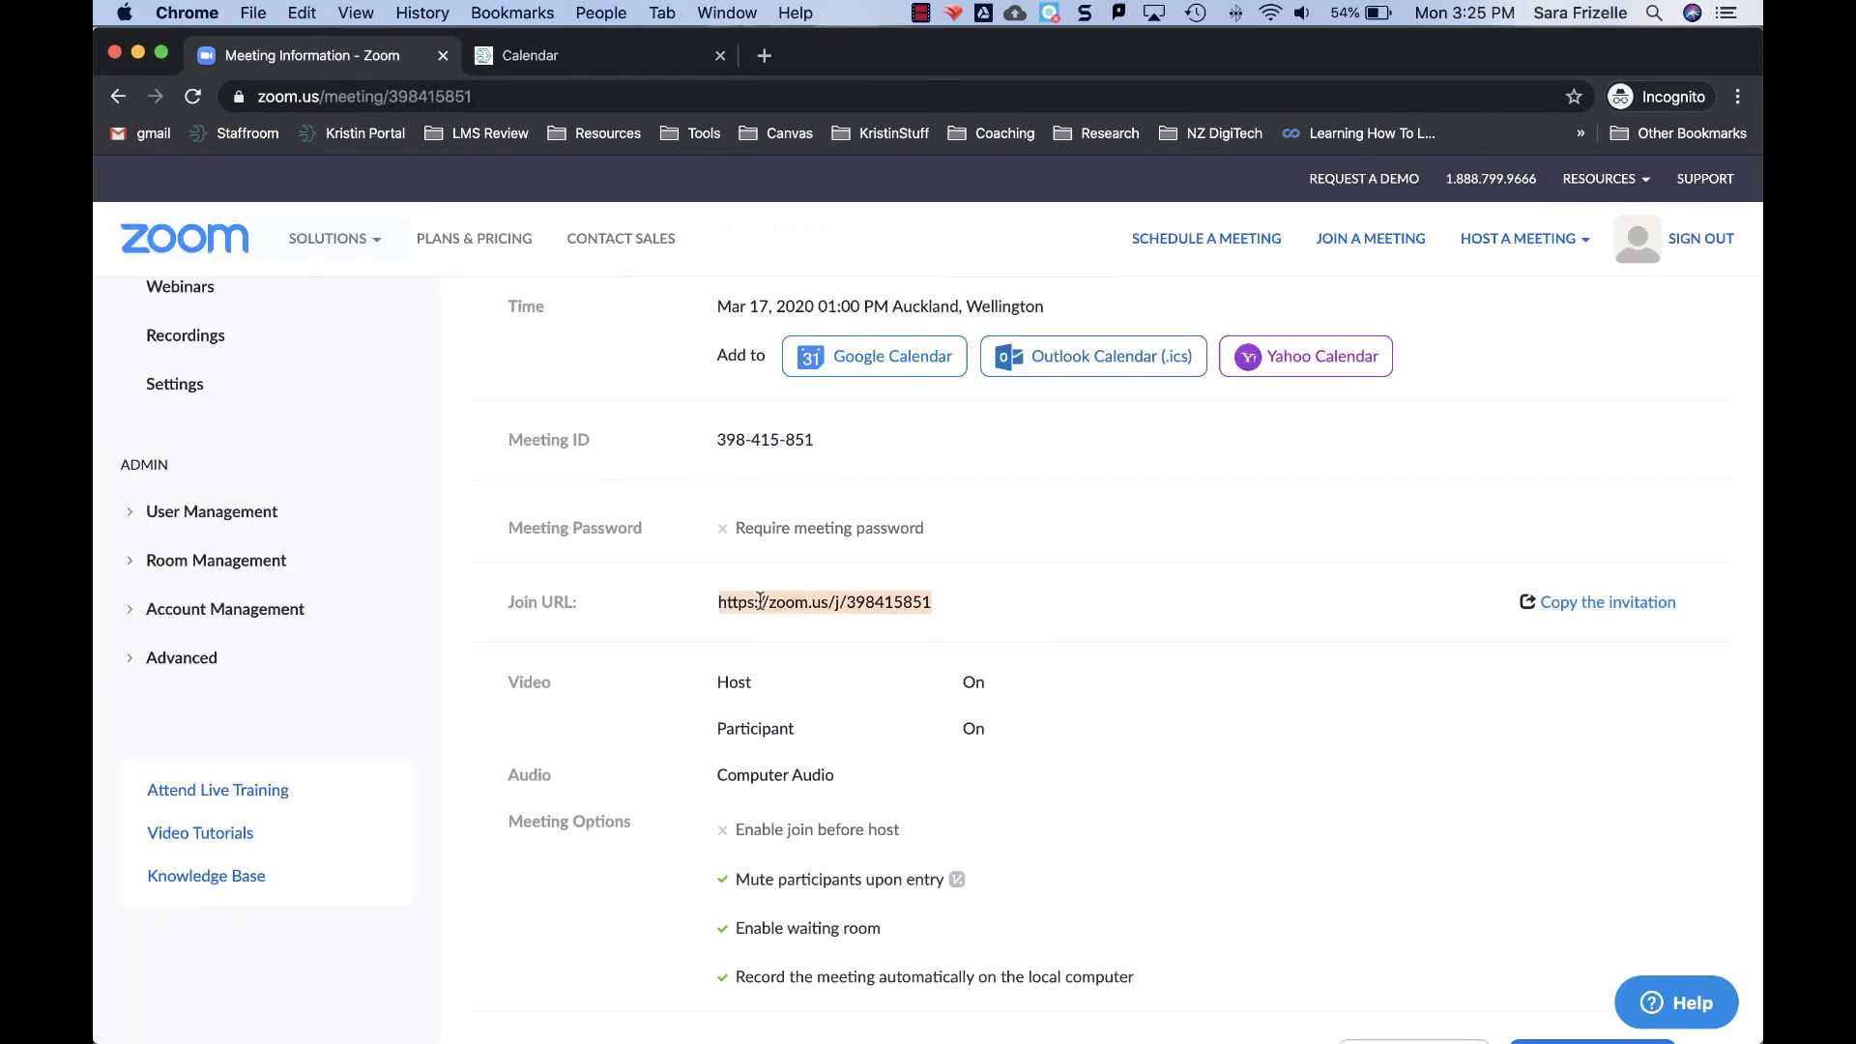
click(544, 58)
click(892, 698)
key(super+v)
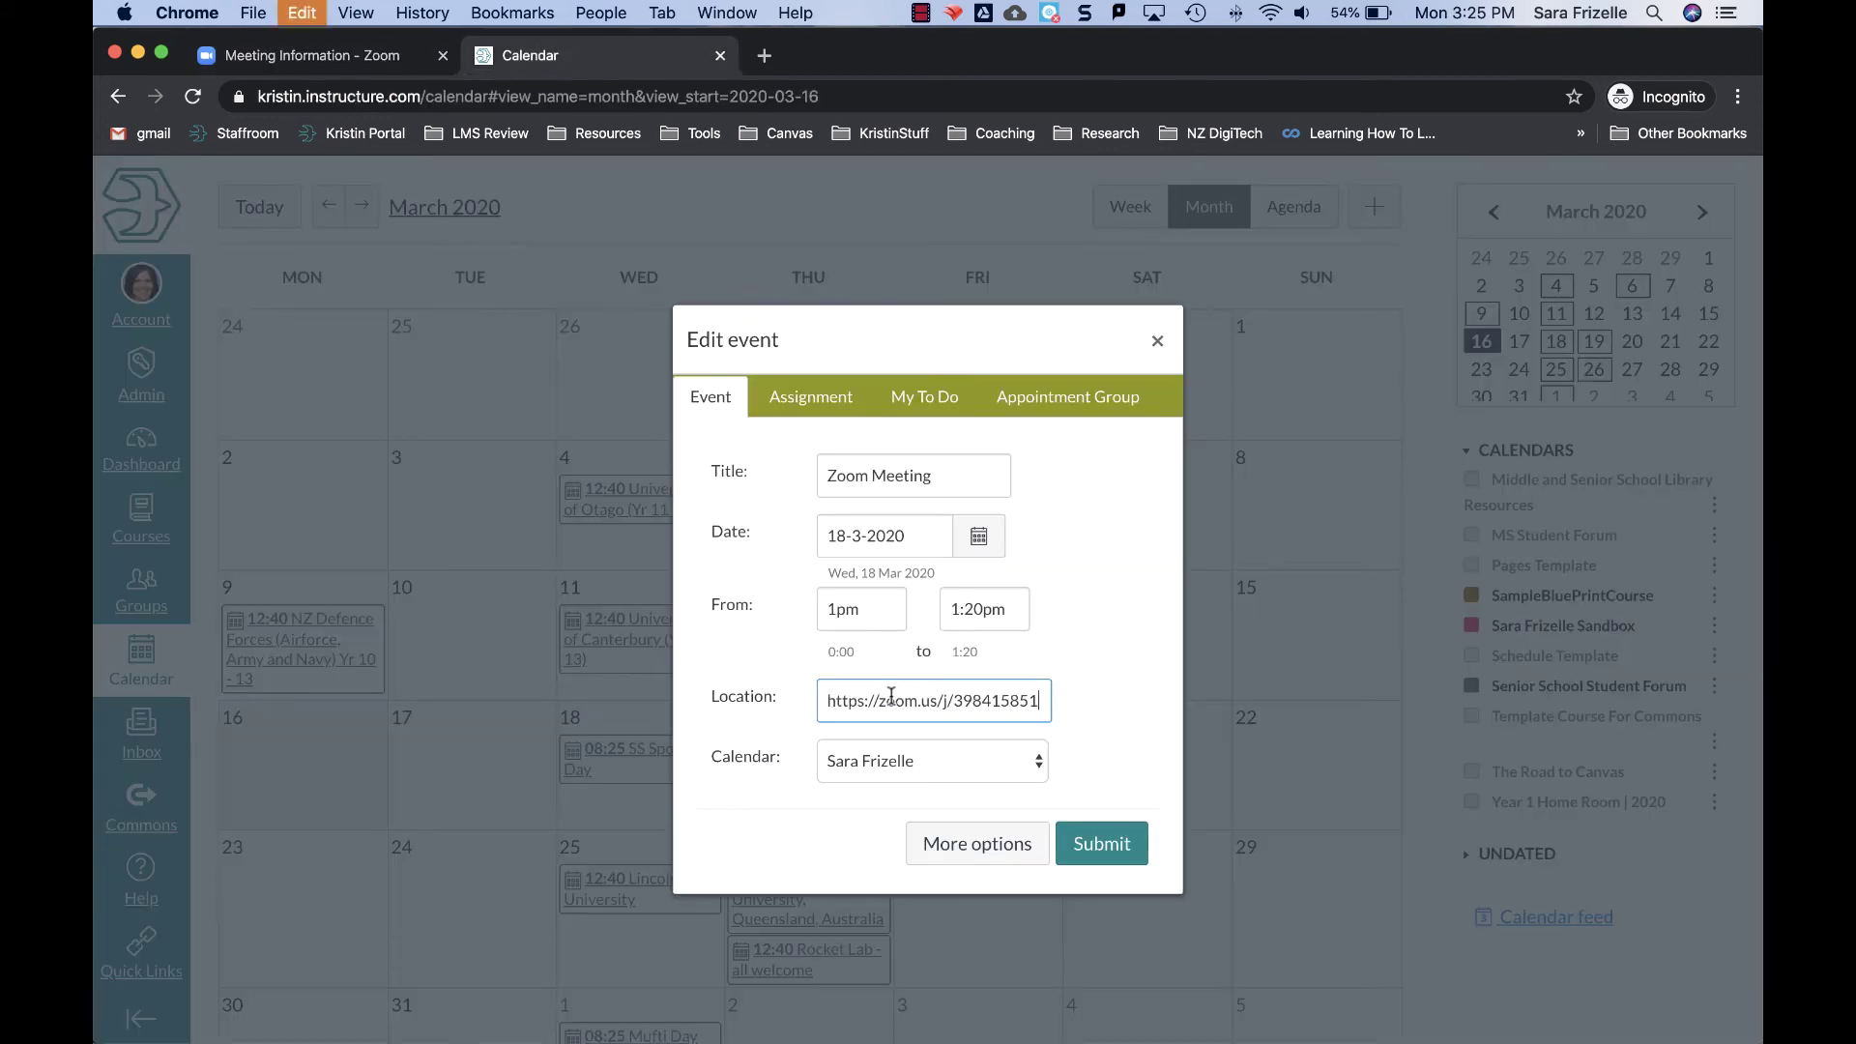
- Assign the event to the sandbox course calendar and submit it
click(934, 760)
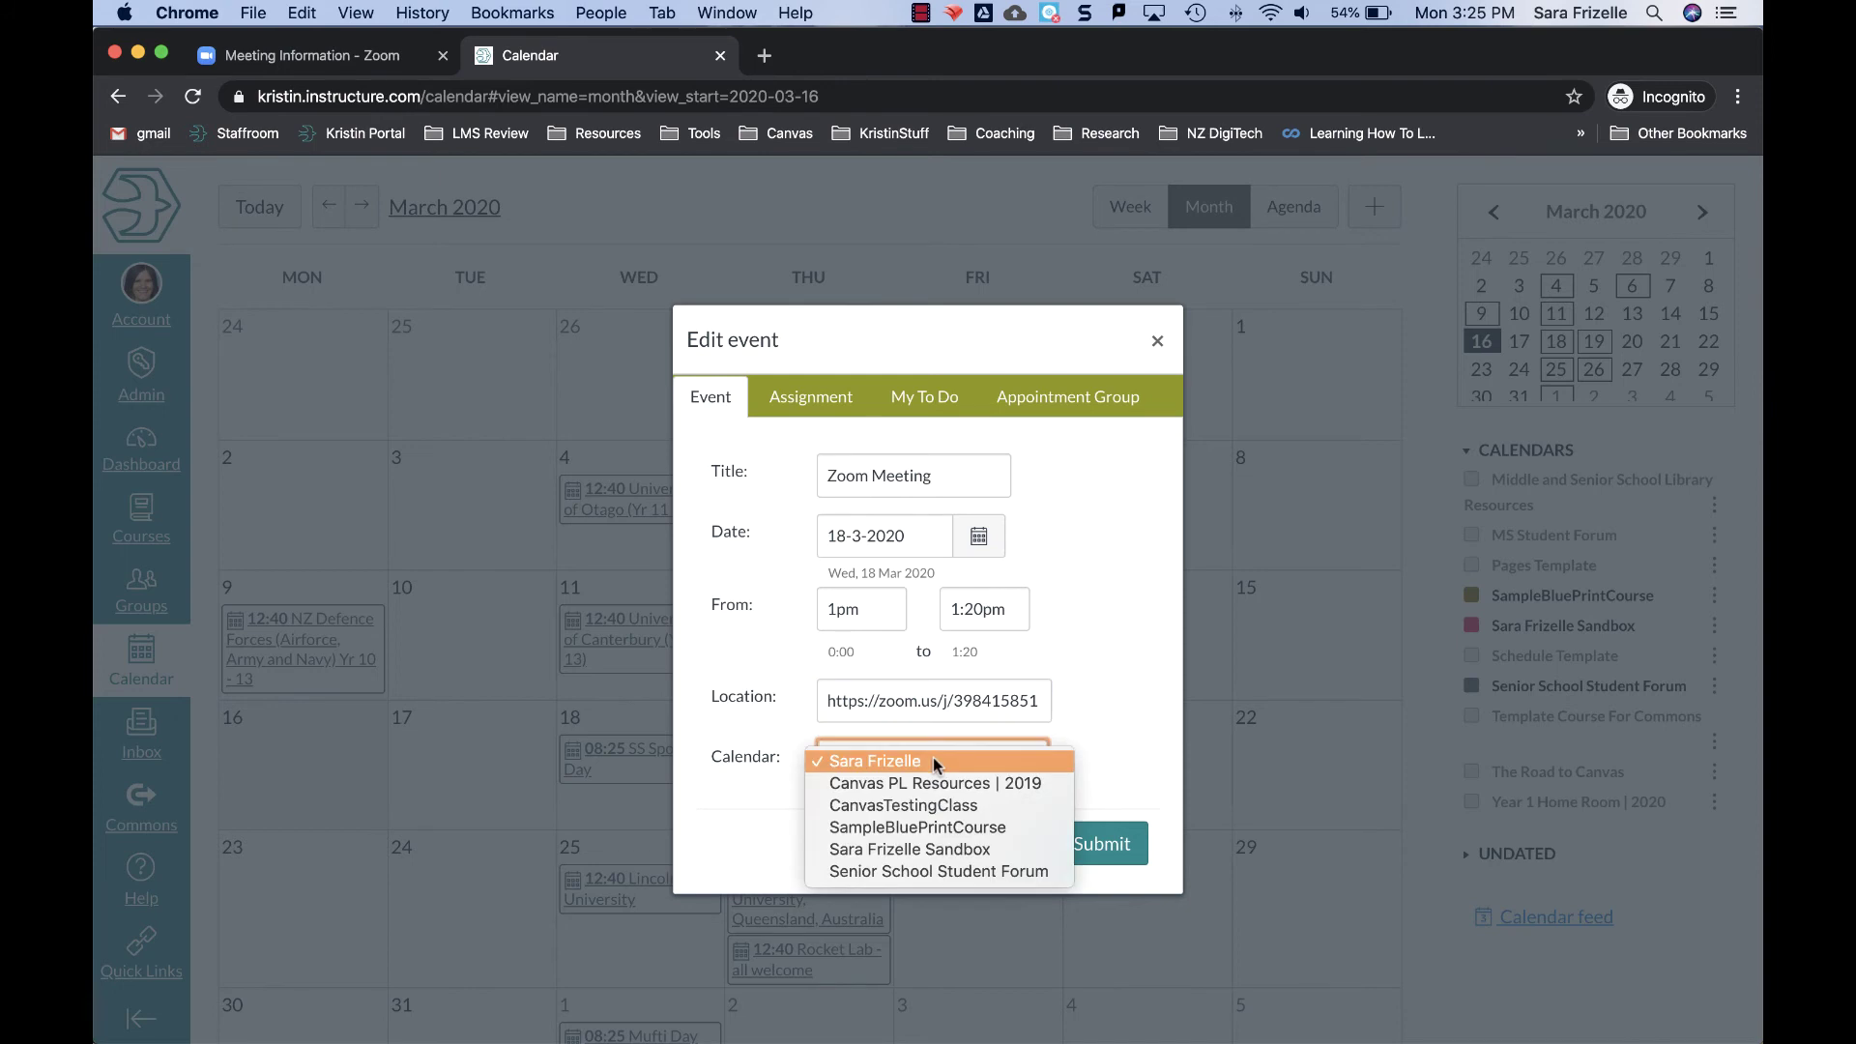
click(932, 848)
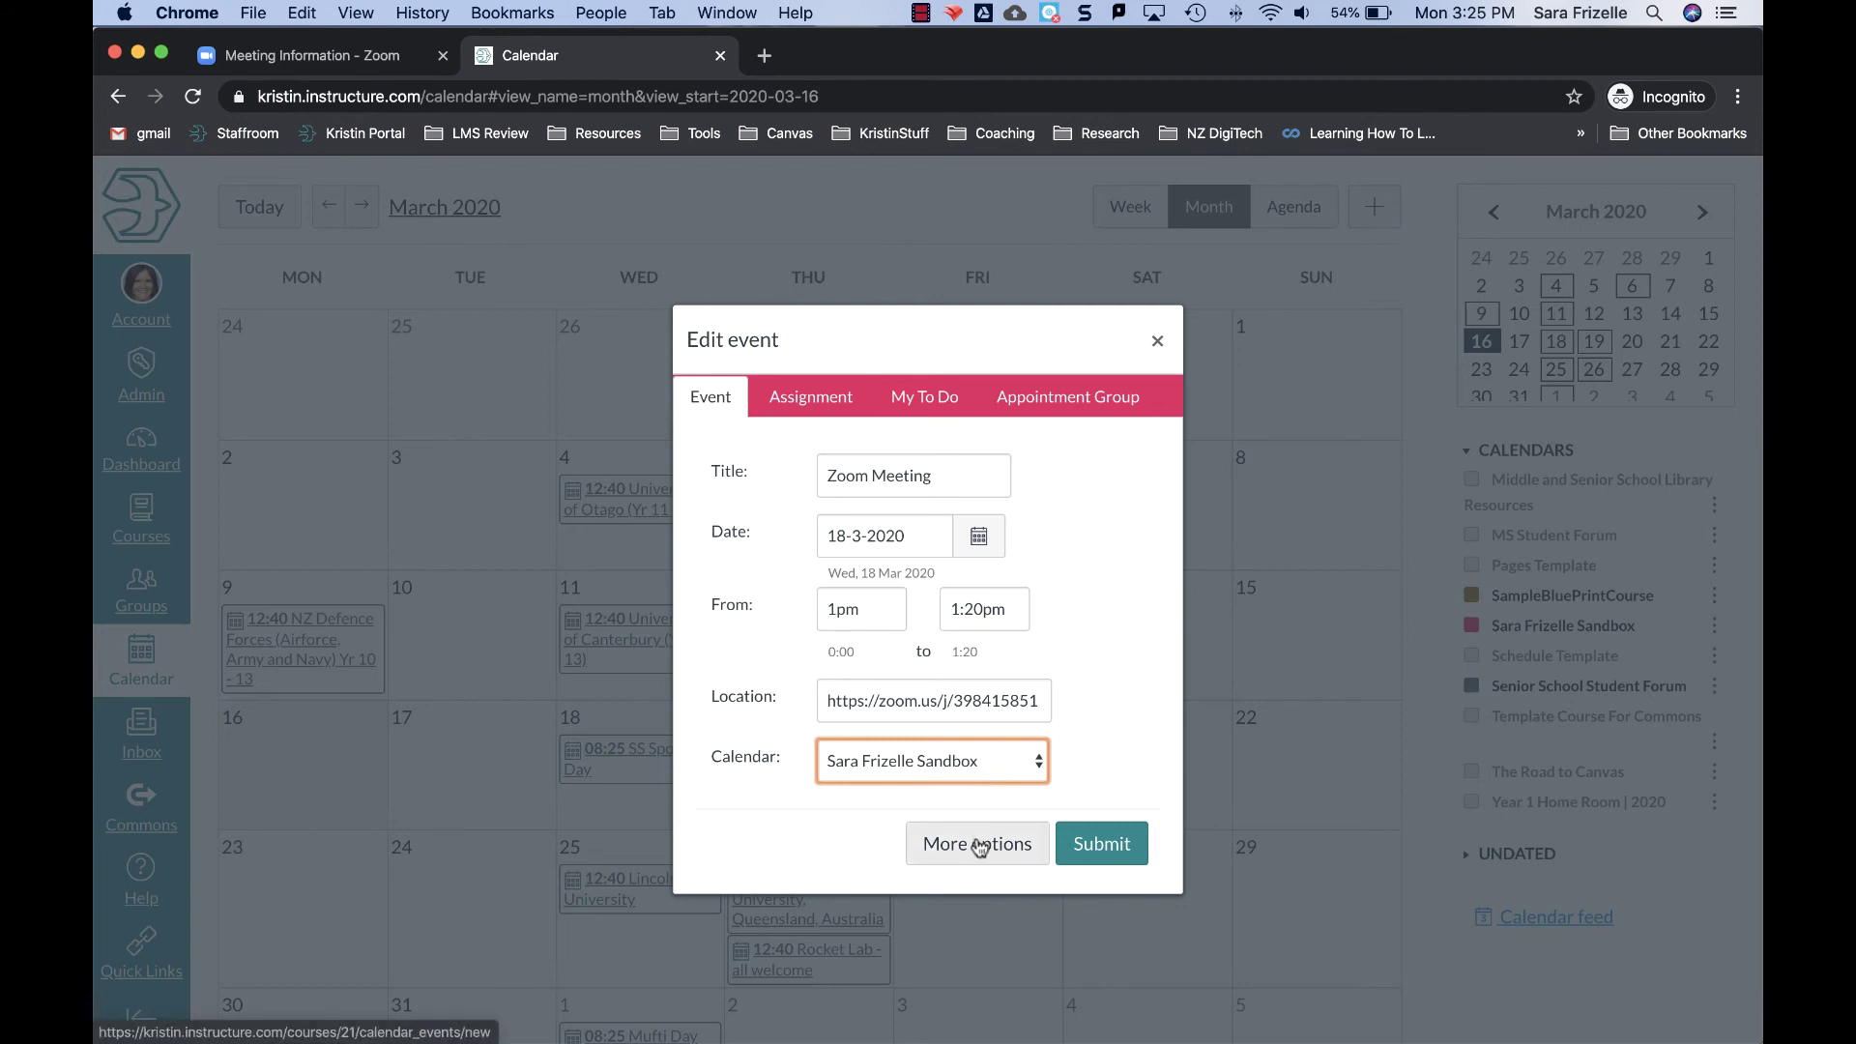
click(1097, 852)
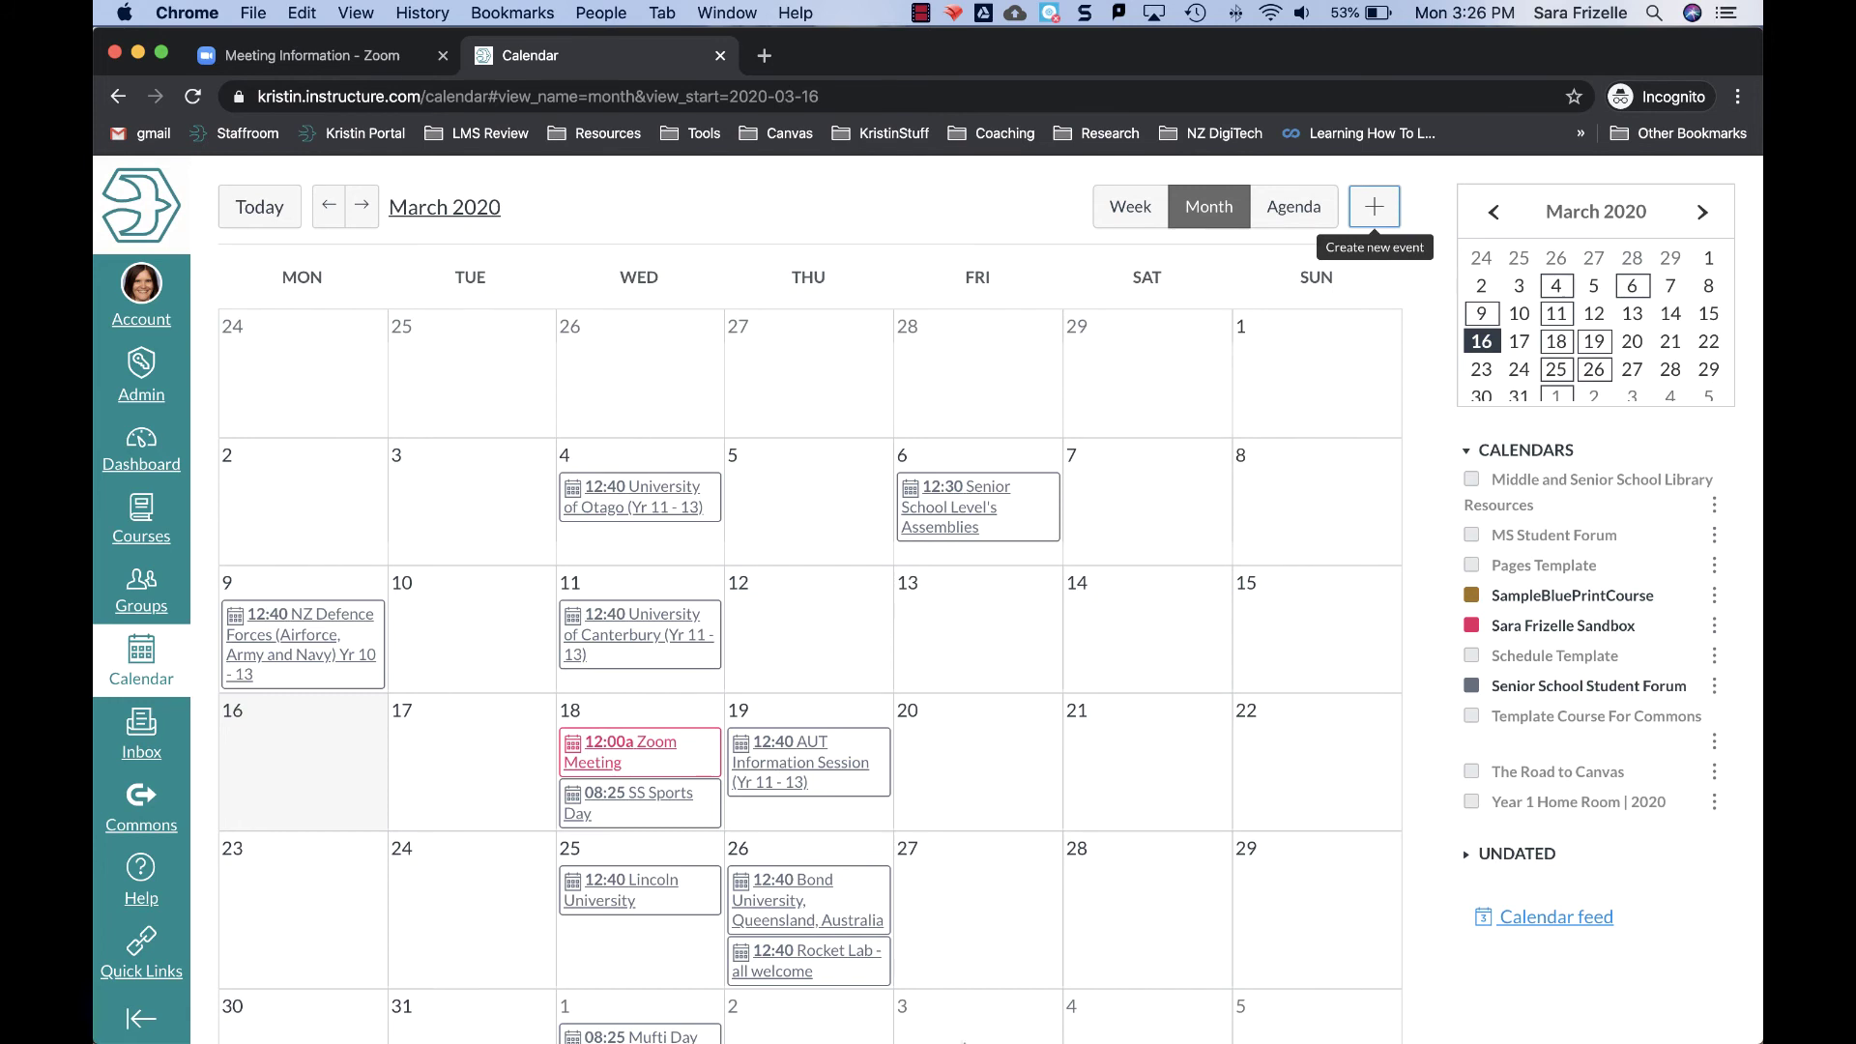
- Launch the Zoom desktop app from the Dock and sign in
mouse_move(963, 1010)
click(1373, 1018)
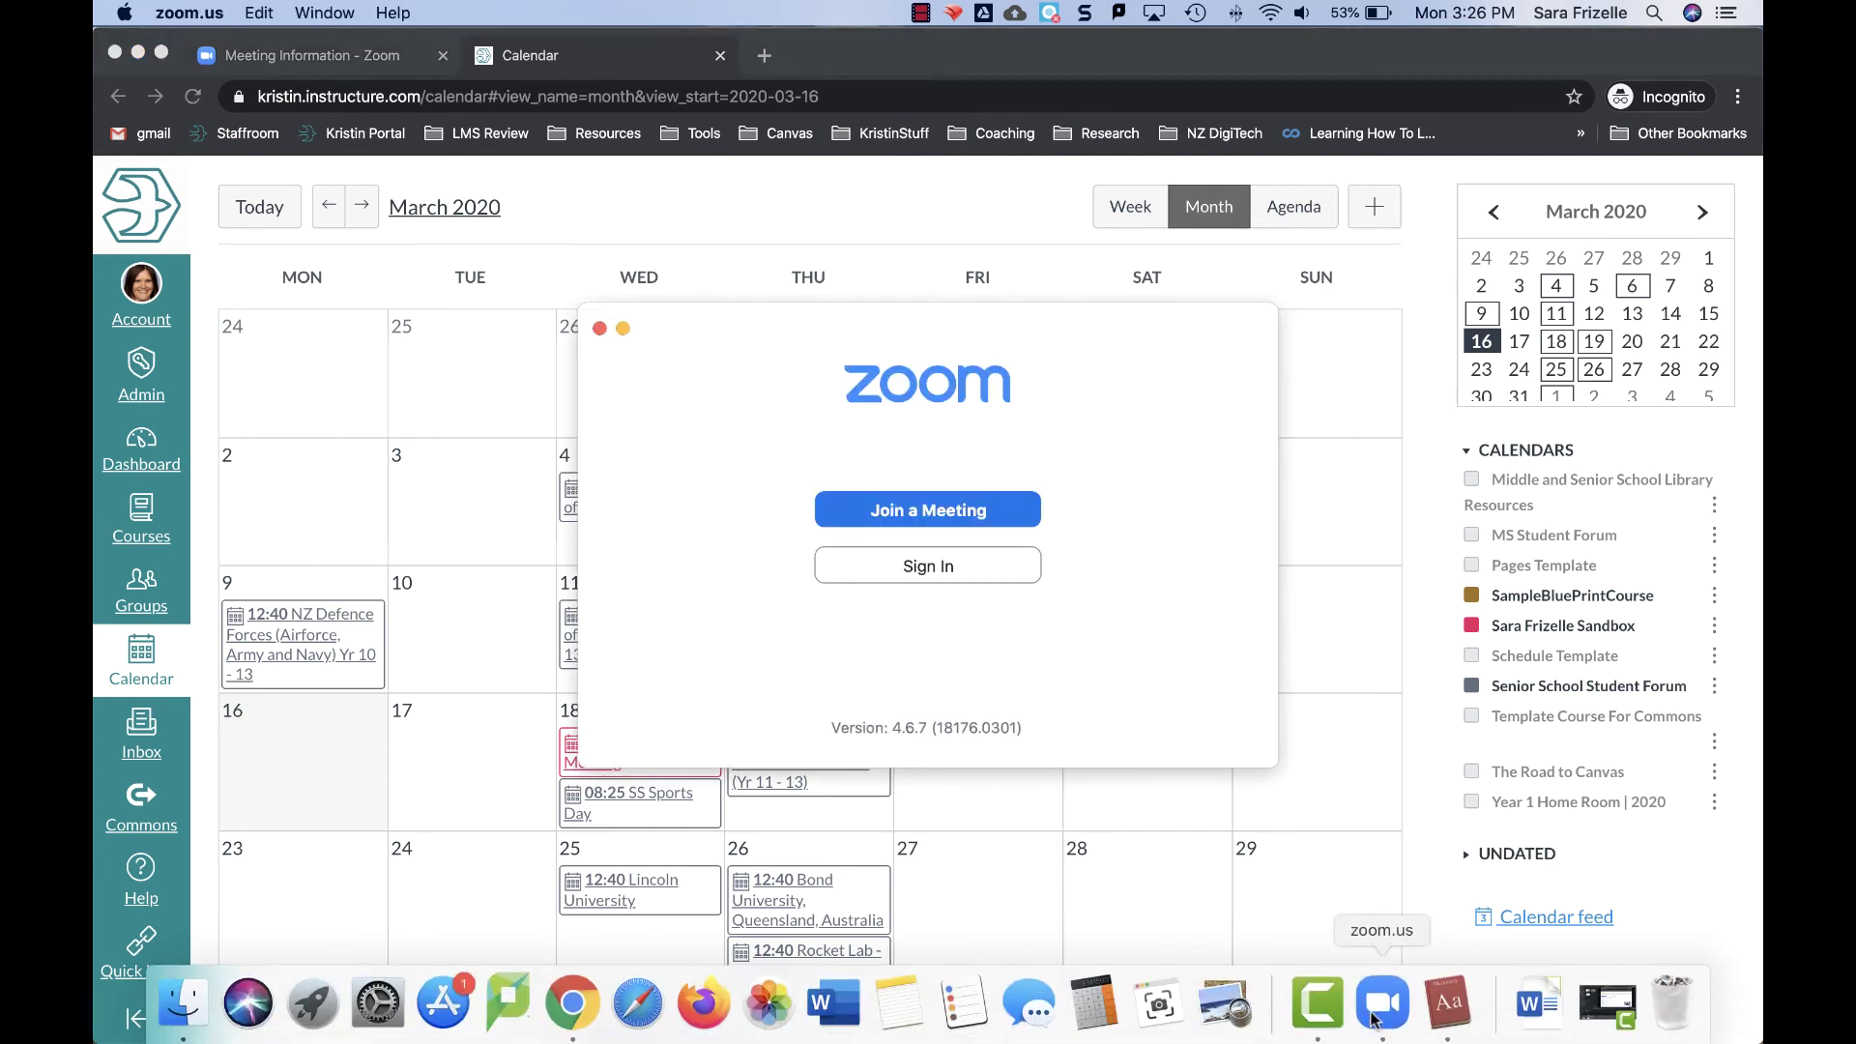
click(988, 566)
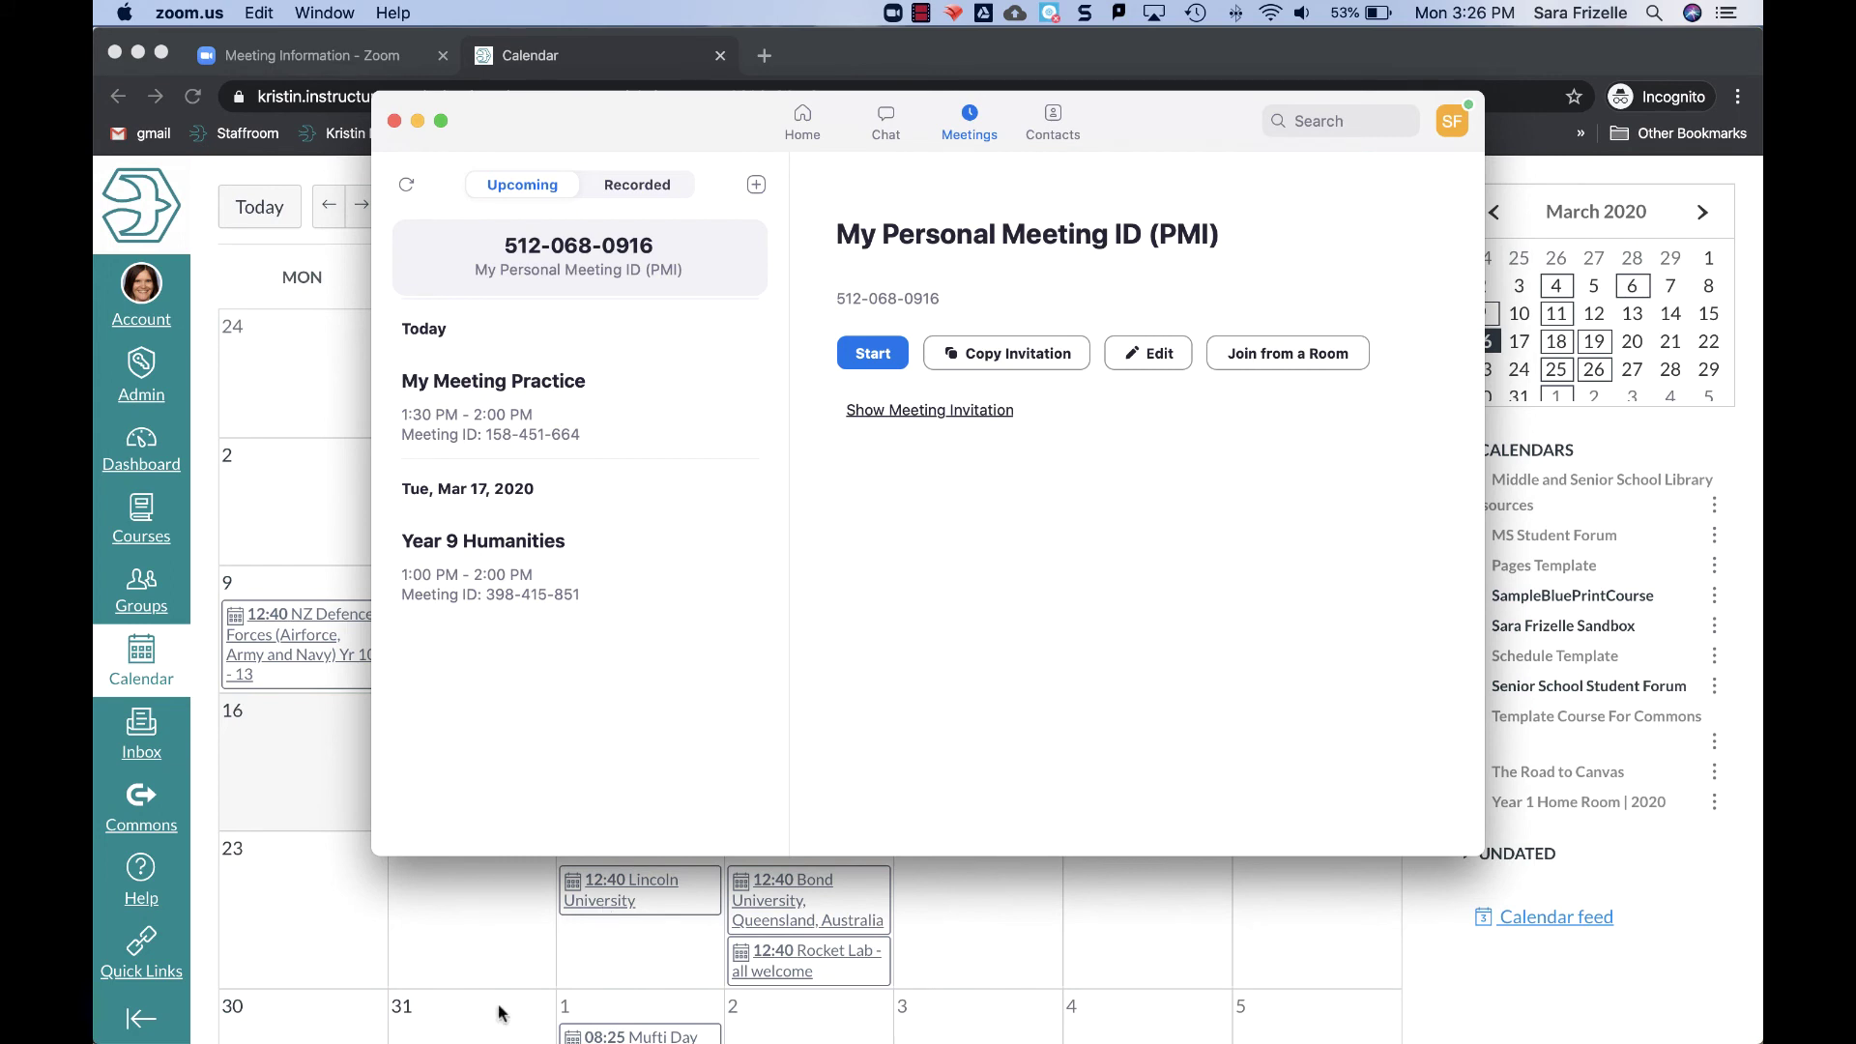
- Maximise the Zoom window and bring up the Schedule Meeting form
drag(373, 852, 272, 1006)
double_click(272, 1006)
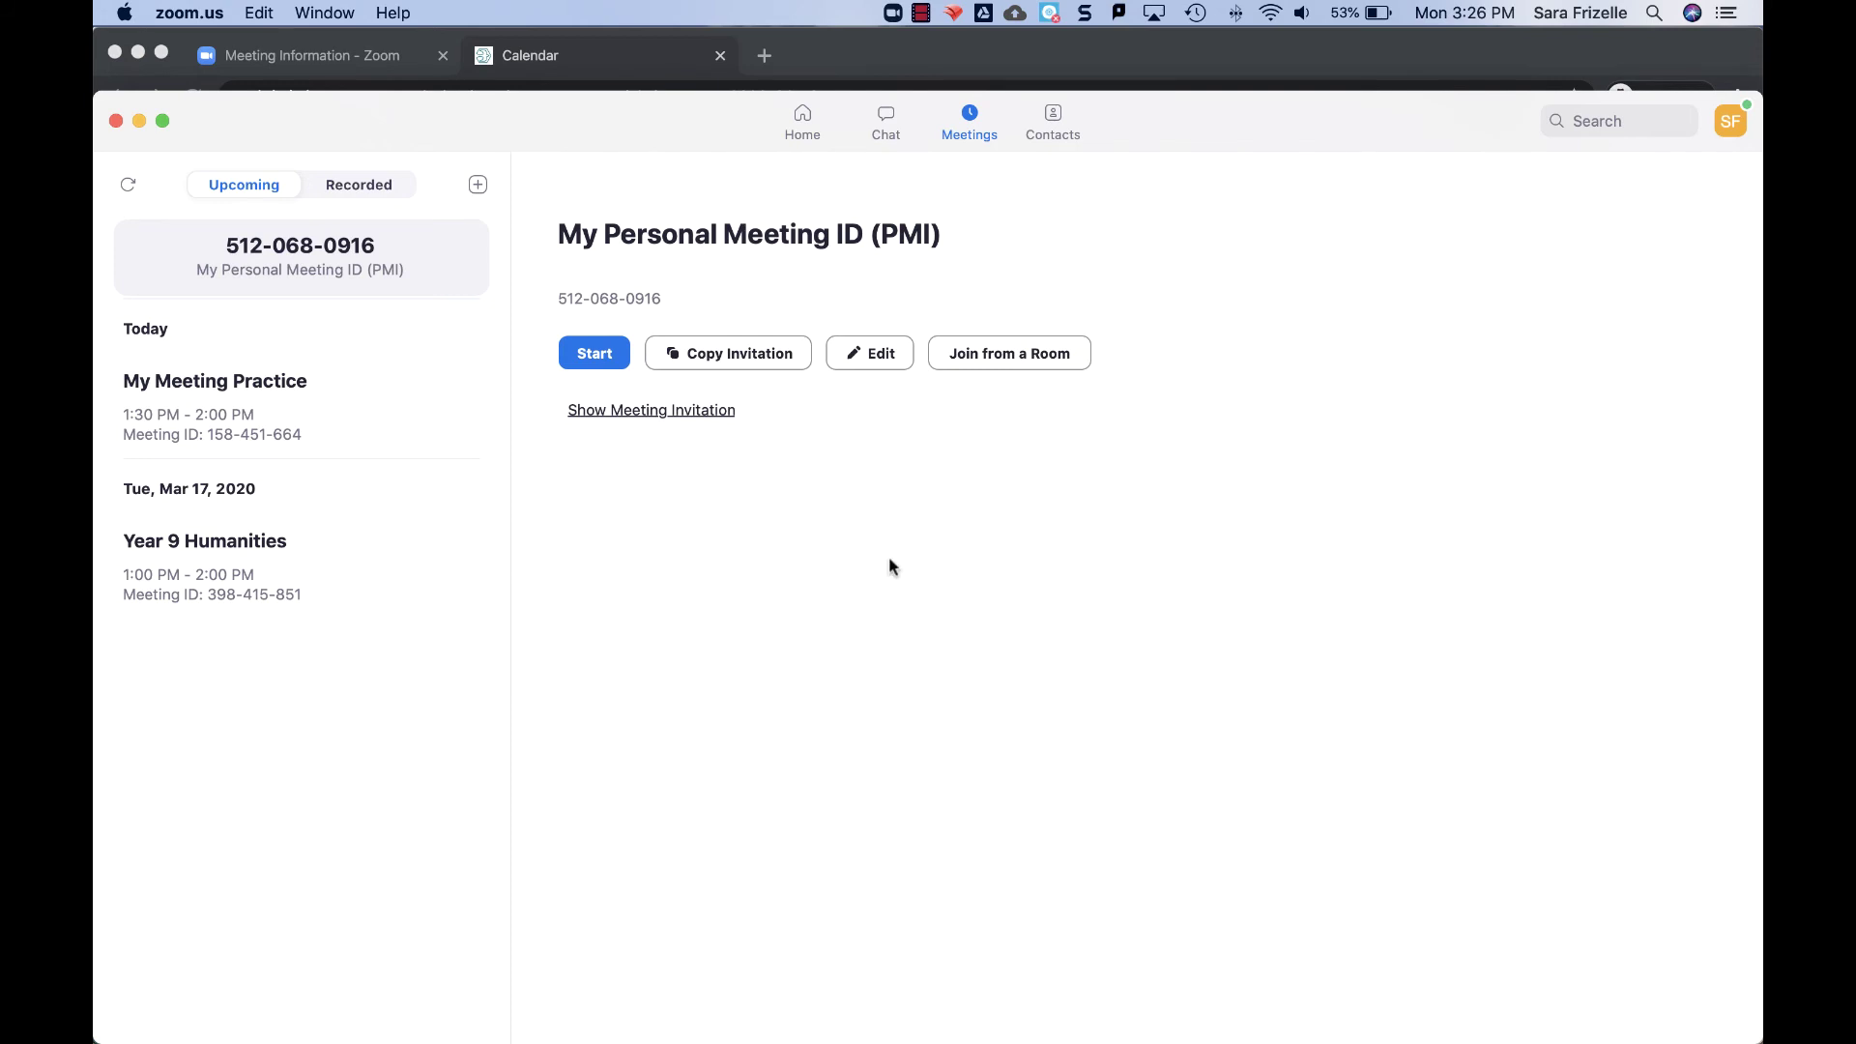
click(475, 187)
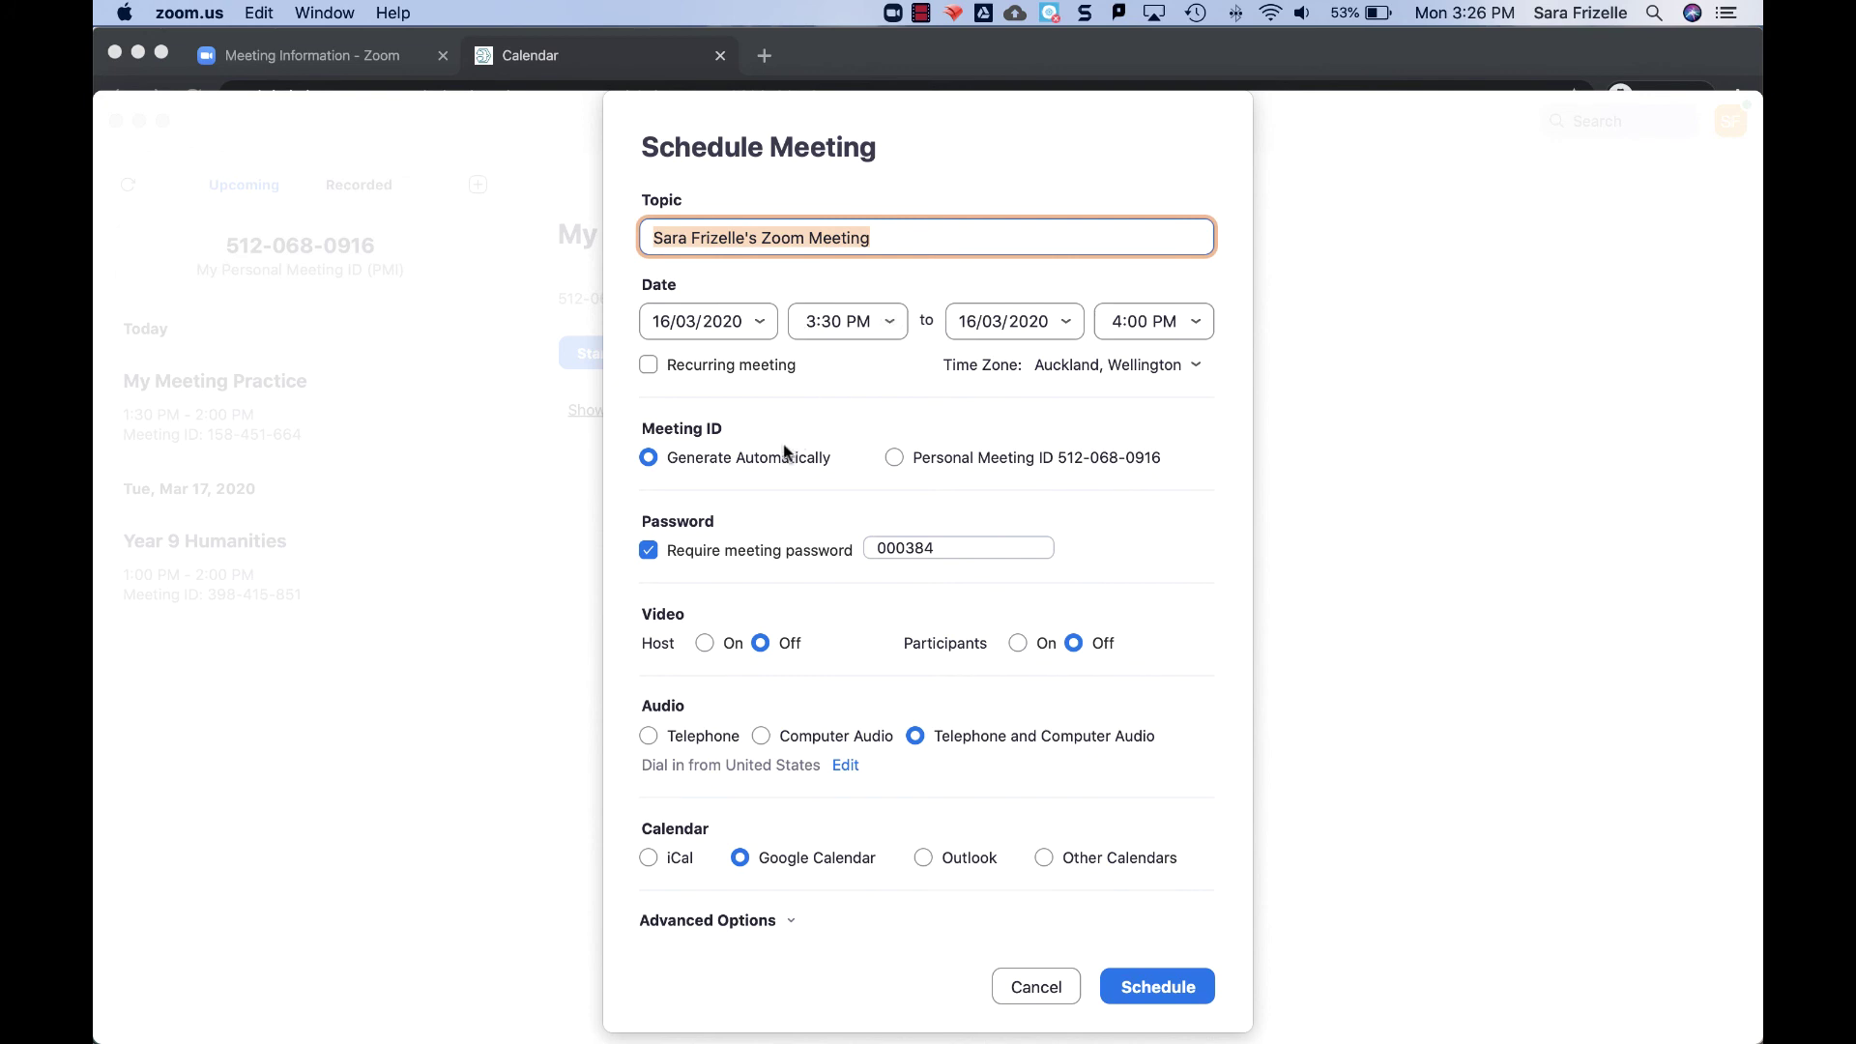
- Drop the meeting password, turn host and participant video on, and use Computer Audio
click(648, 551)
click(705, 643)
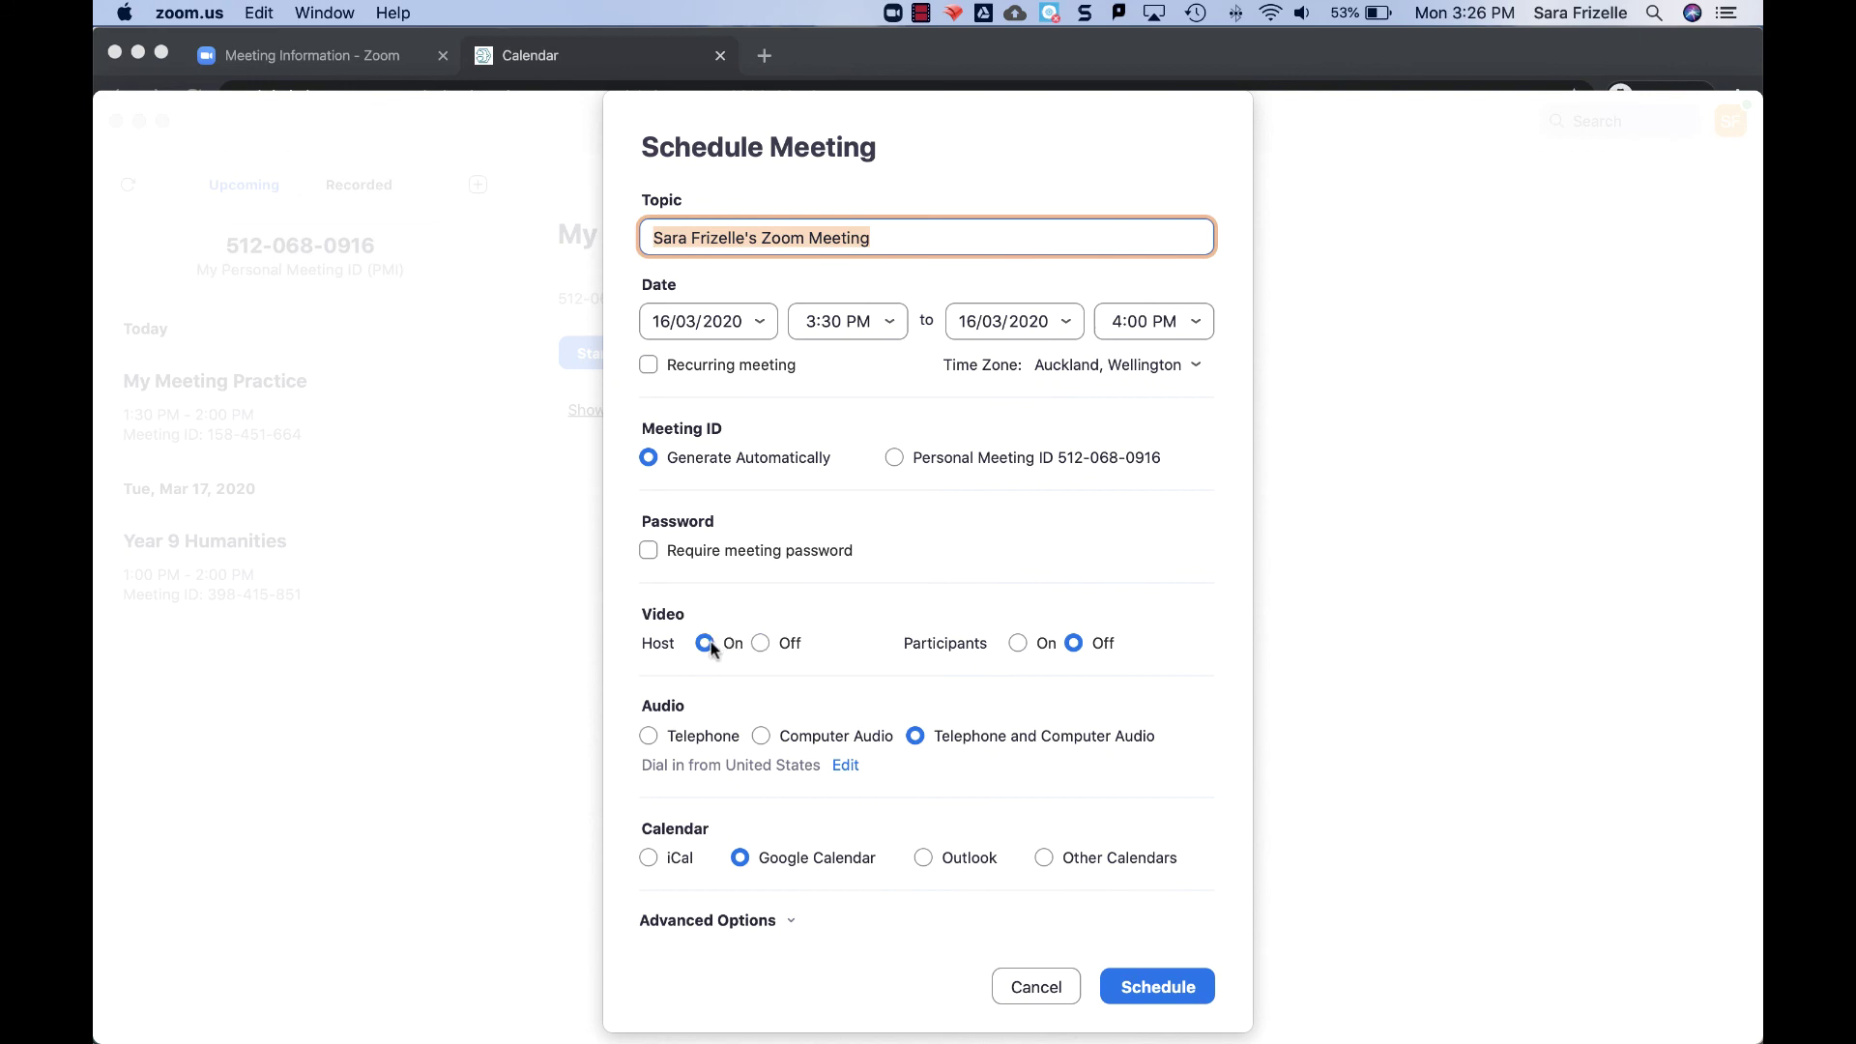
click(1017, 645)
click(762, 737)
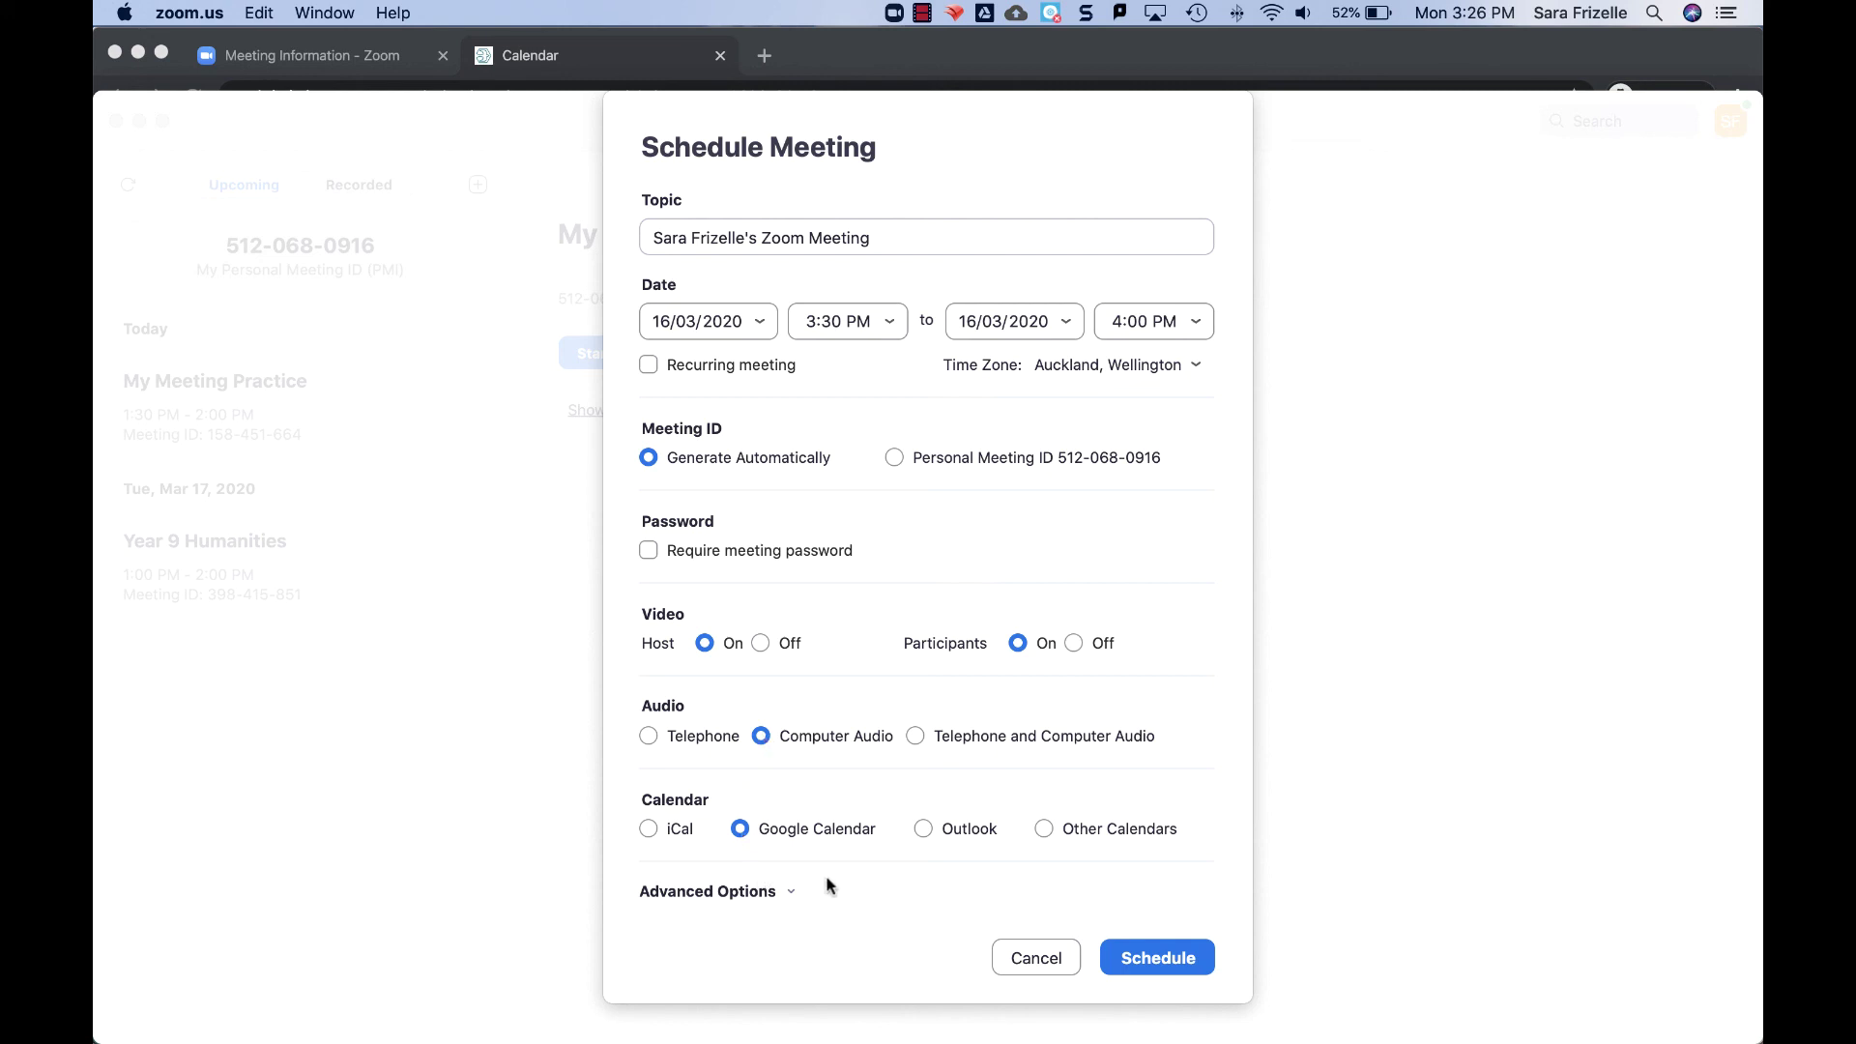
- Enable waiting room, disable join-before-host, record locally automatically, then schedule the meeting
click(791, 891)
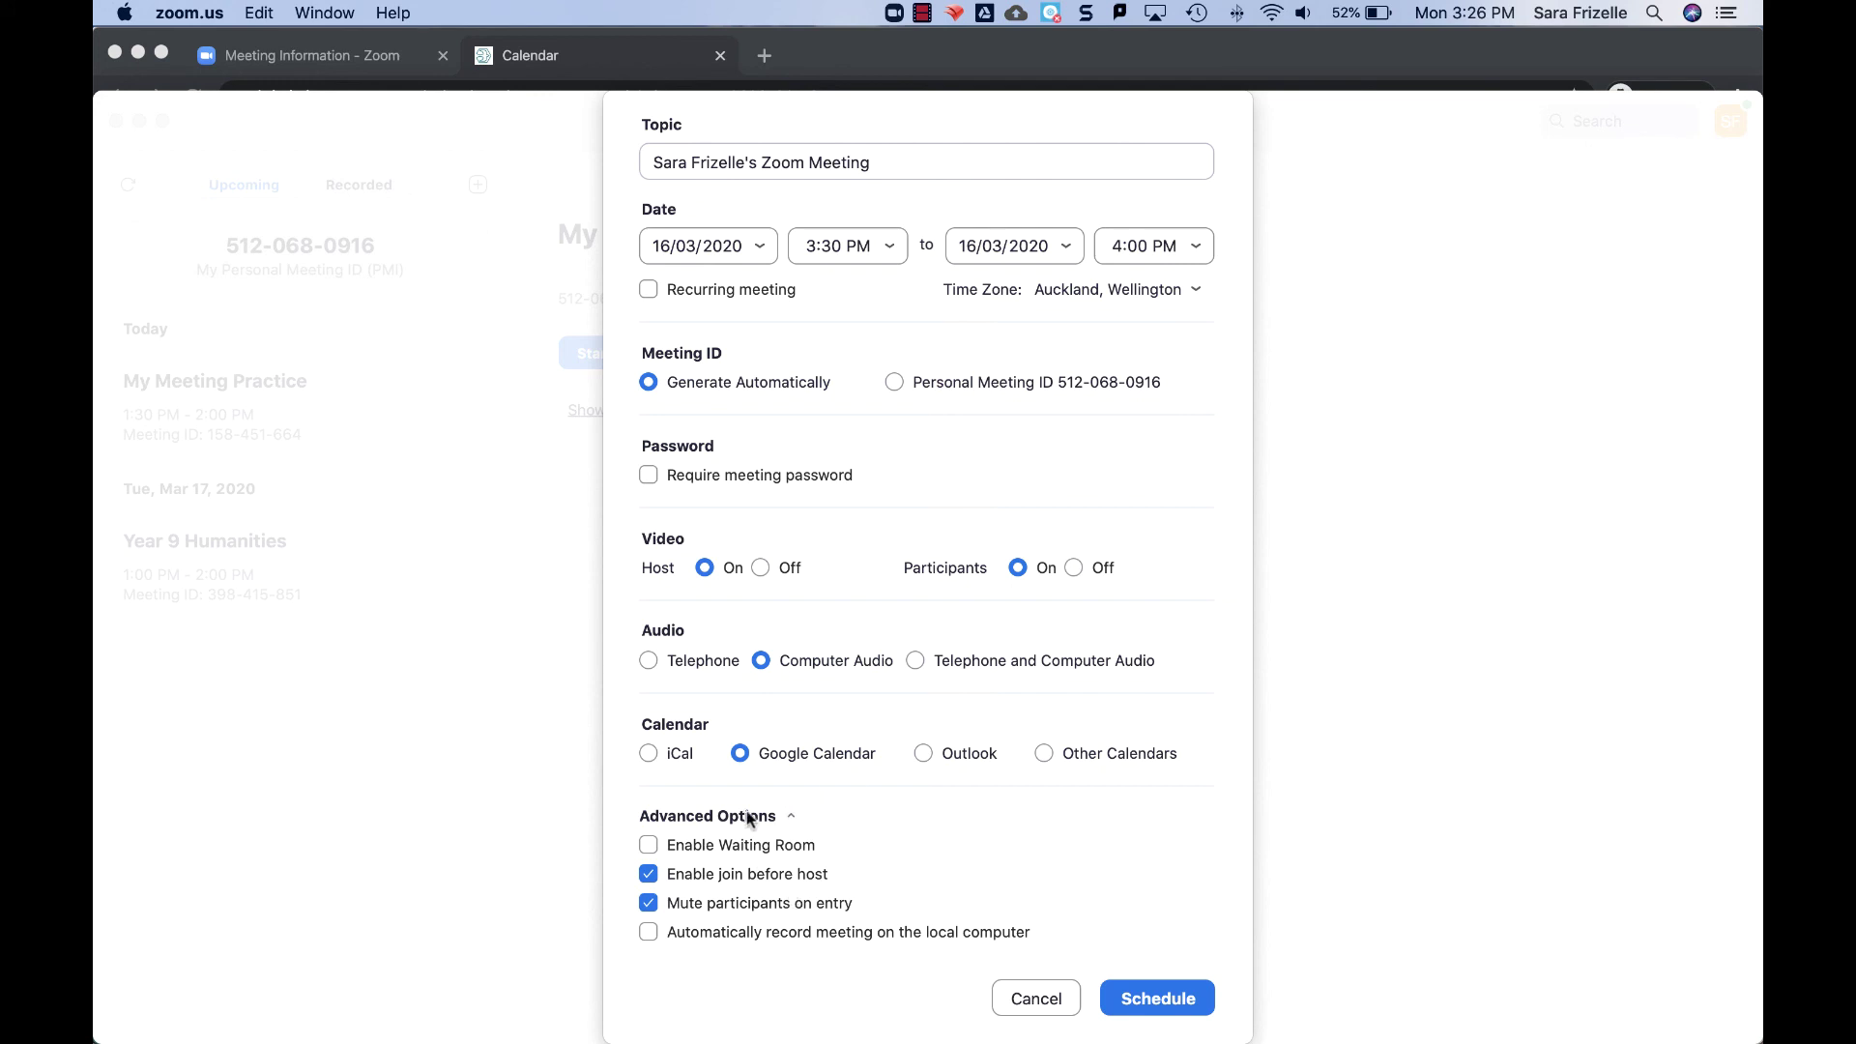
click(649, 845)
click(648, 874)
click(649, 932)
click(1165, 1001)
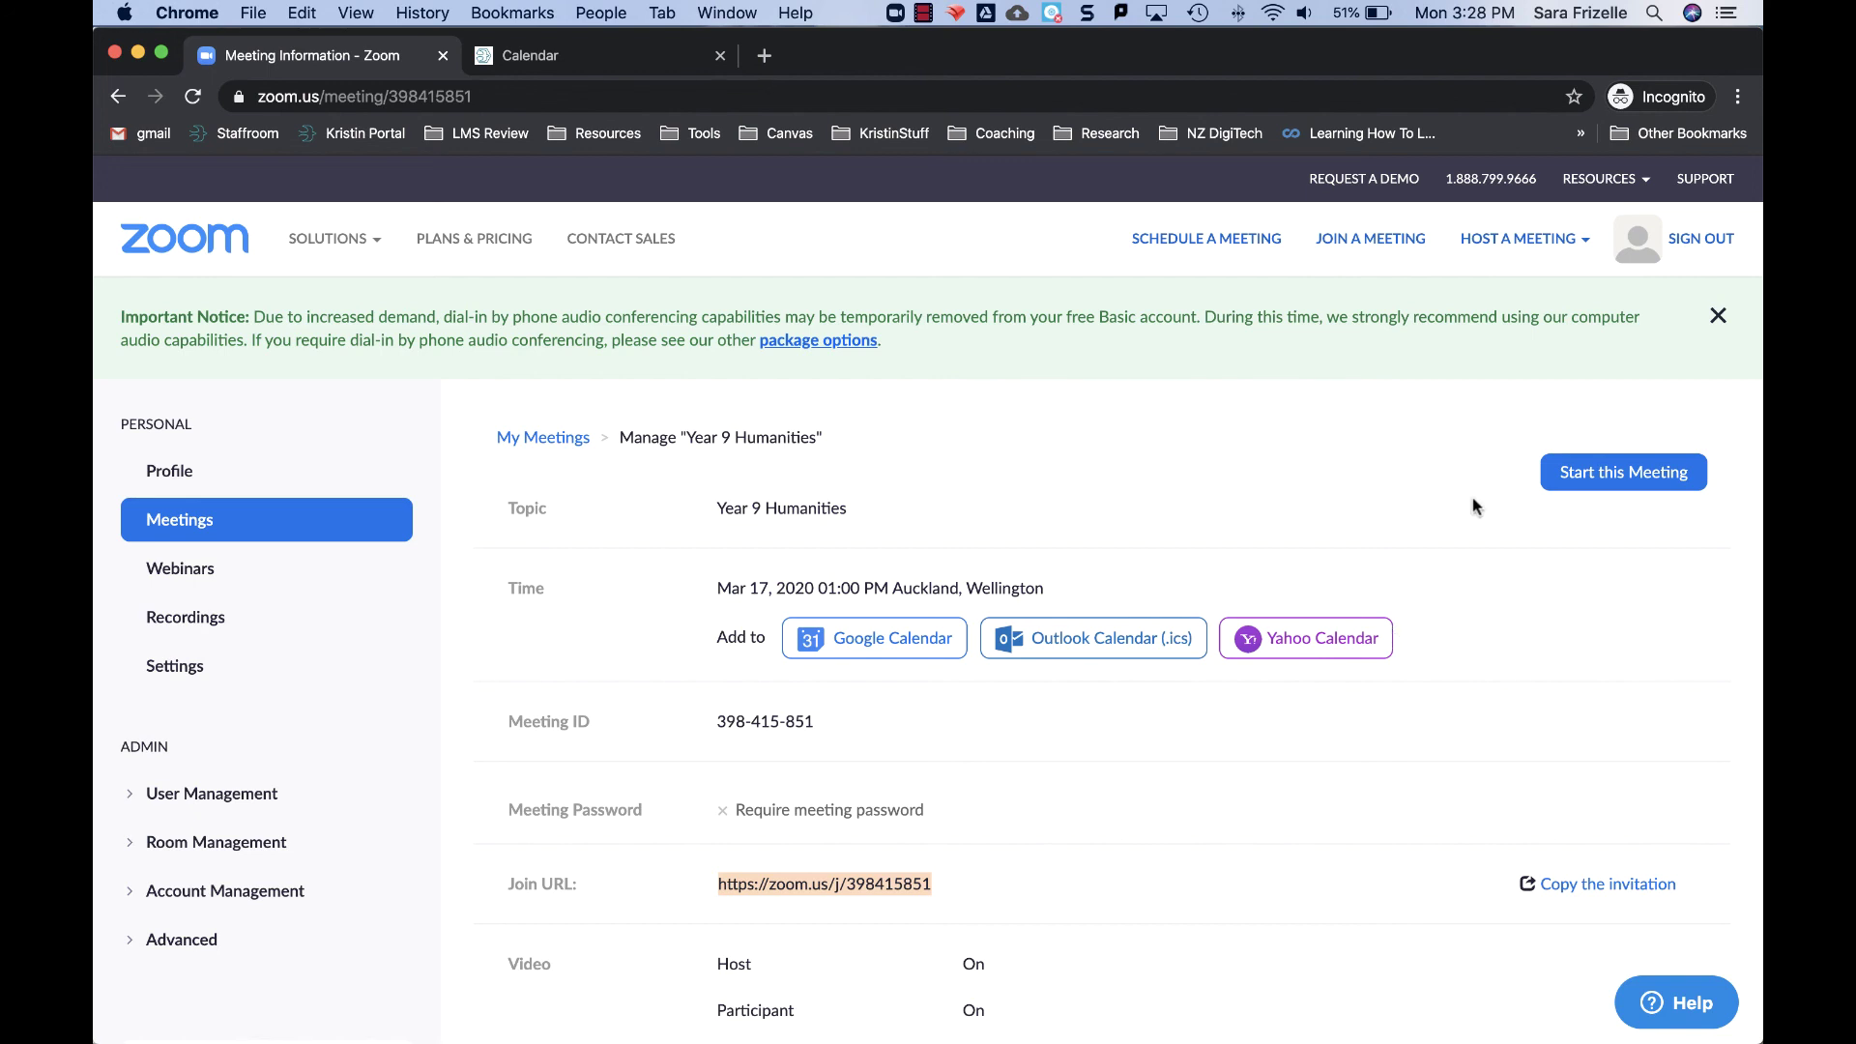
- Show the Upcoming Meetings list with today's 3:30 PM meeting and Year 9 Humanities
click(199, 522)
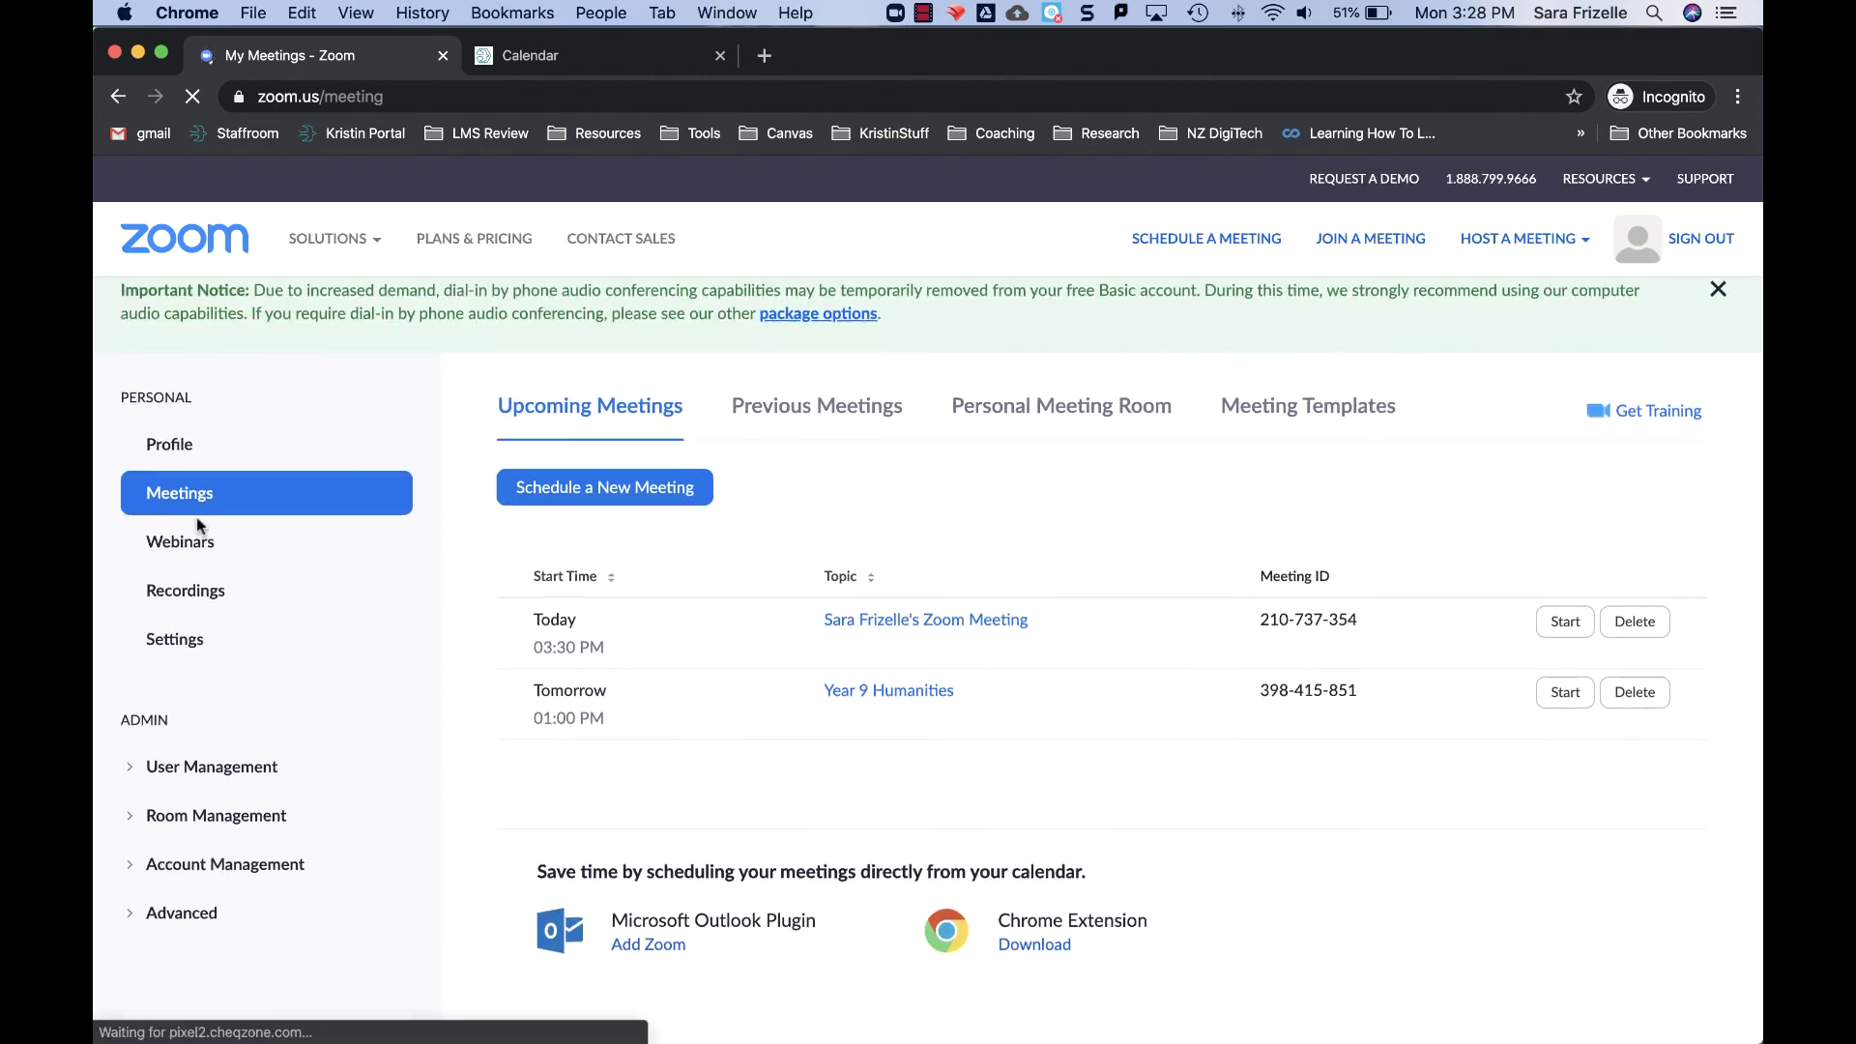
scroll(198, 523, down, 3)
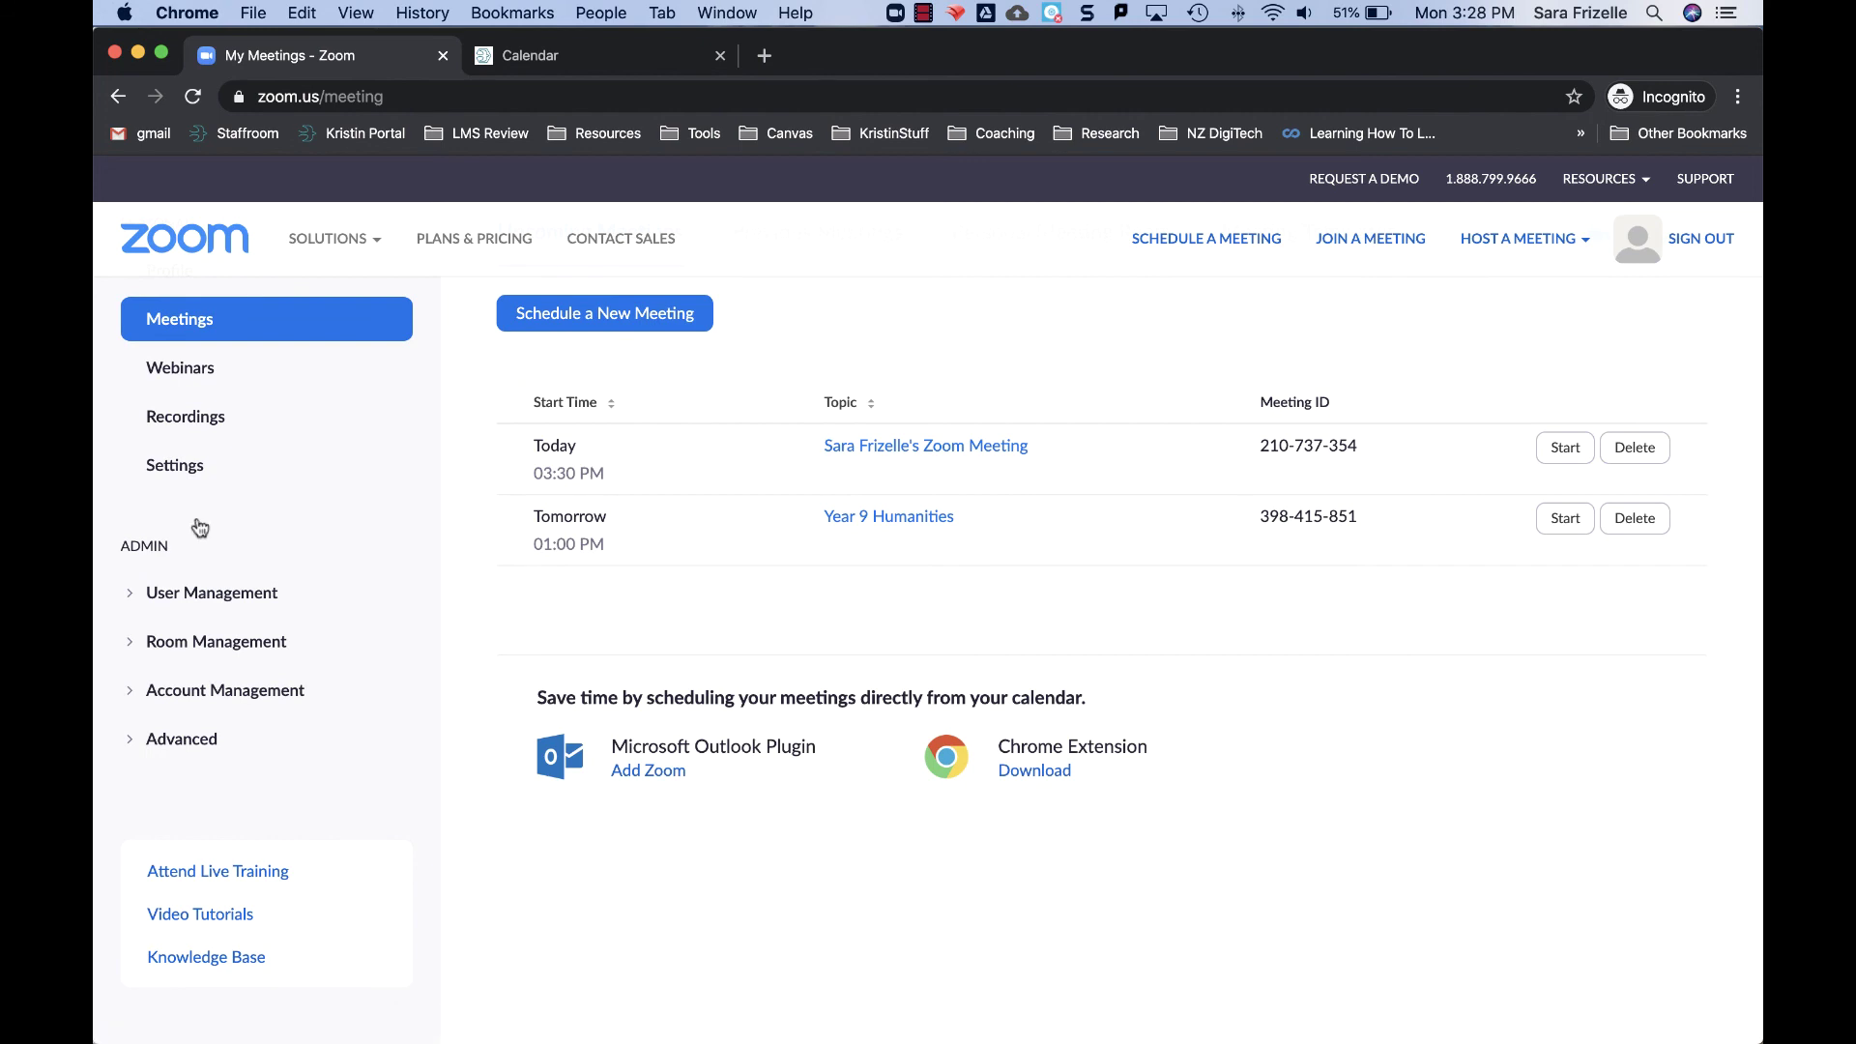
- Start Year 9 Humanities and allow the browser to open zoom.us
click(1572, 528)
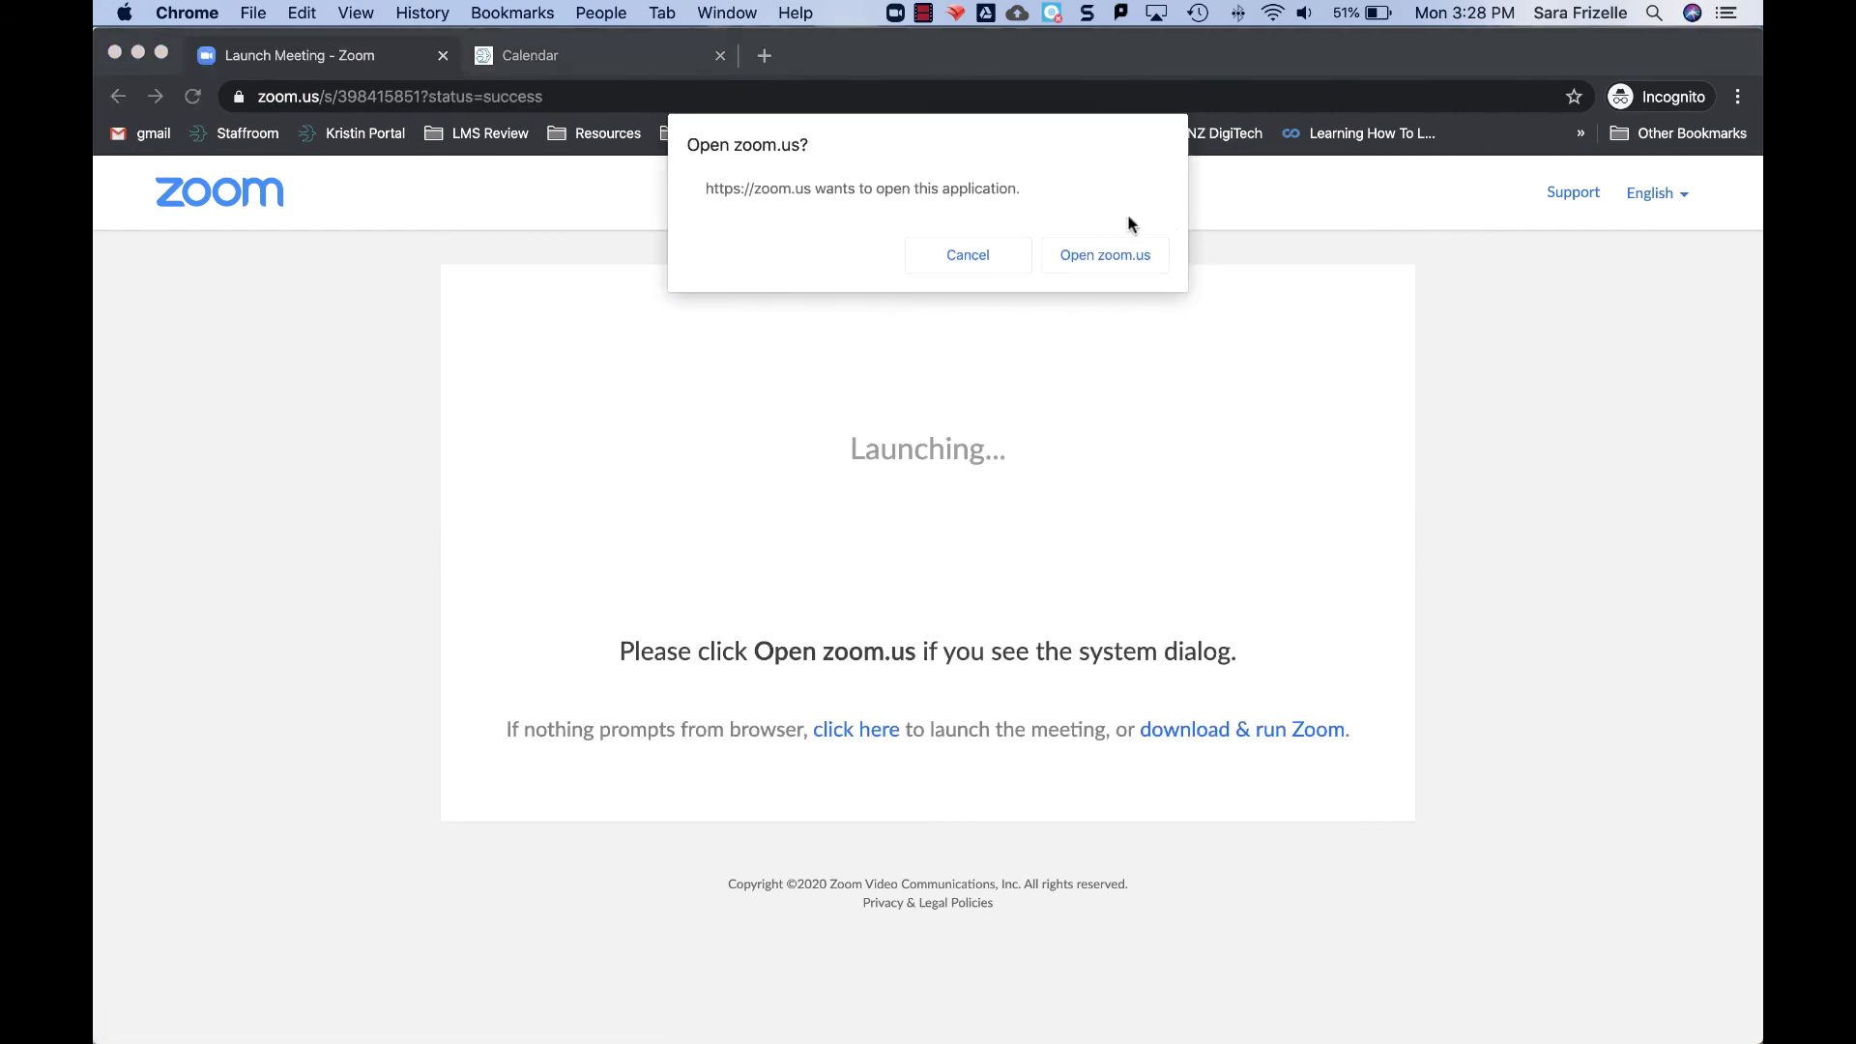
click(1112, 252)
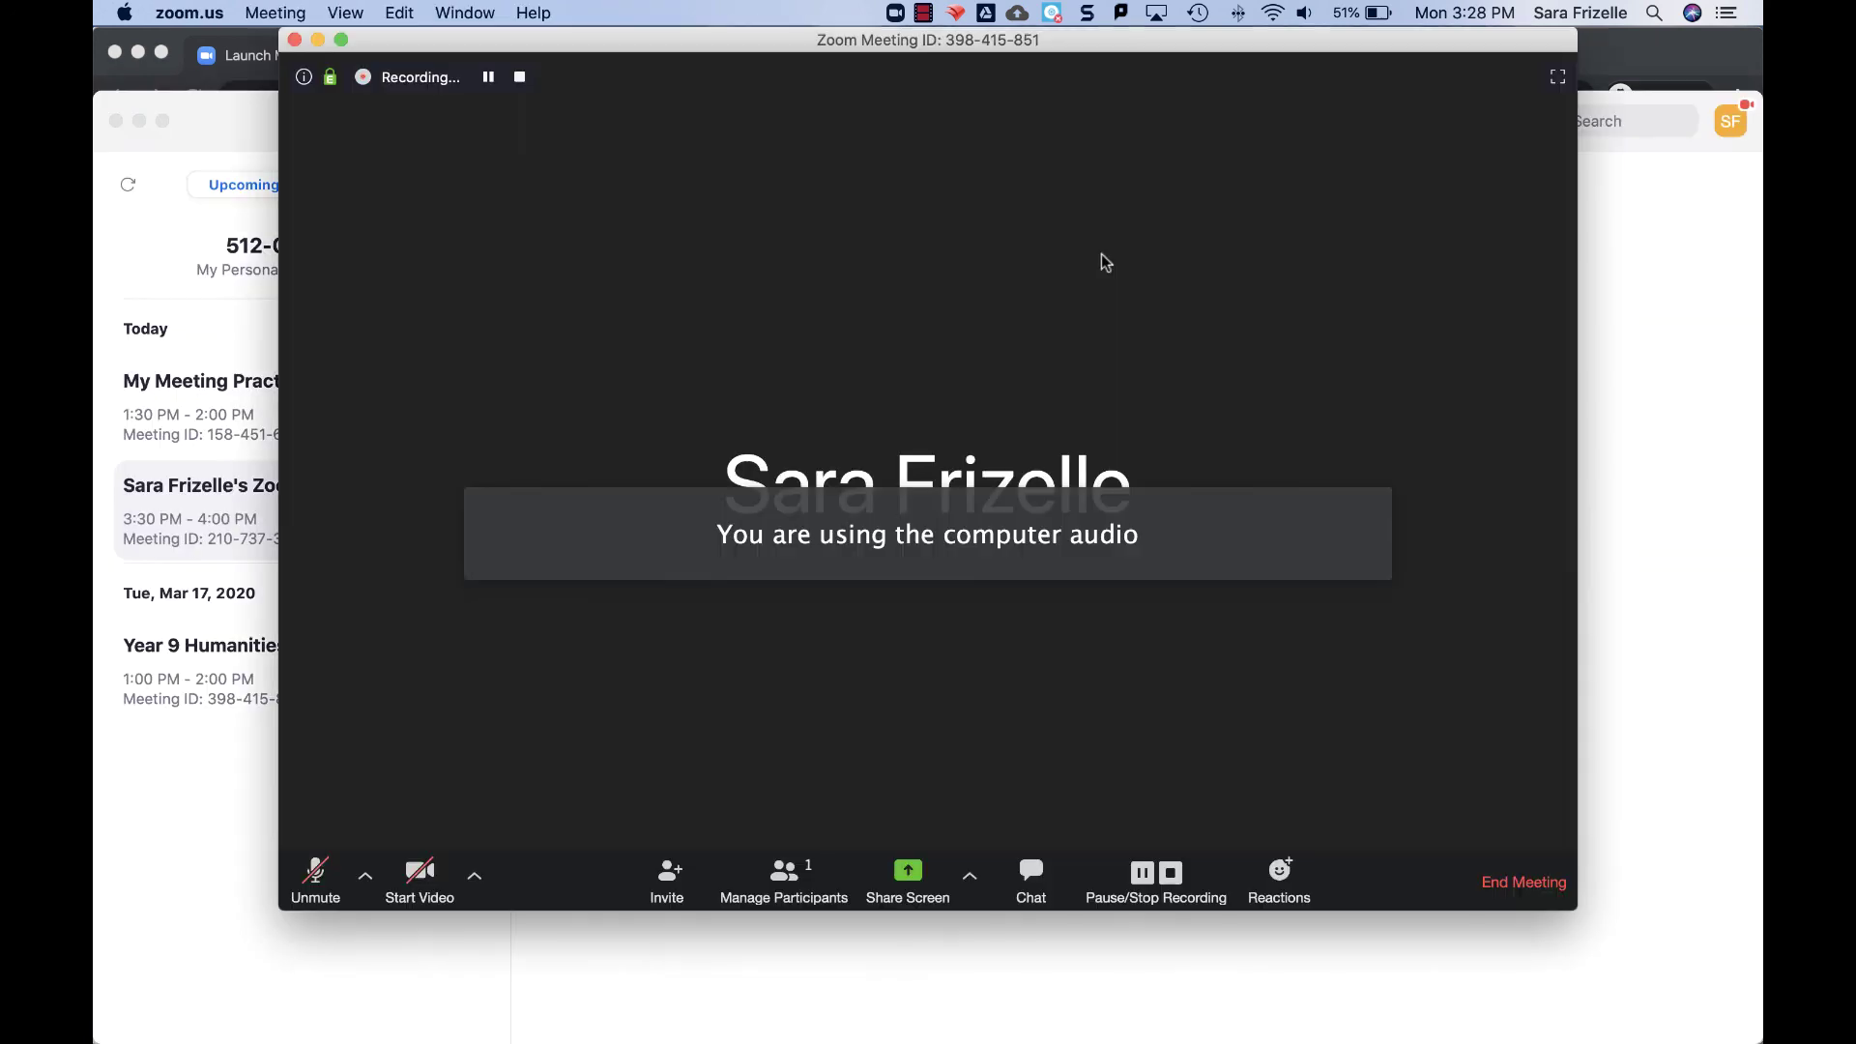